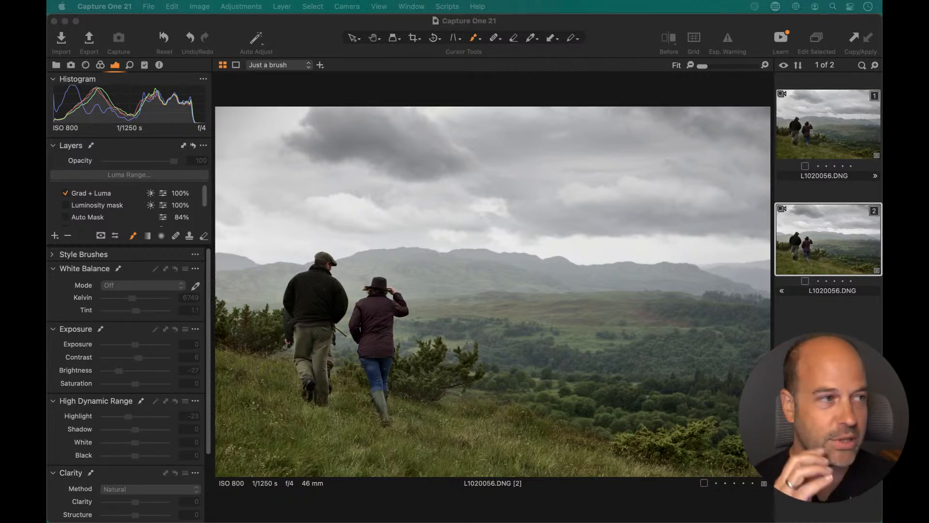
# Step: Create a new unedited variant of L1020056.DNG and hide the thumbnail browser to enlarge the viewer
pyautogui.click(342, 229)
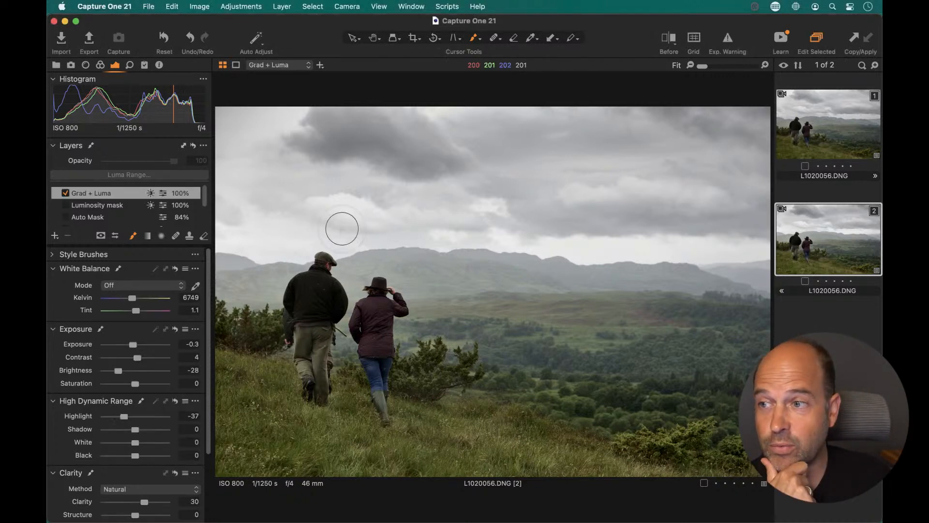
pyautogui.click(445, 245)
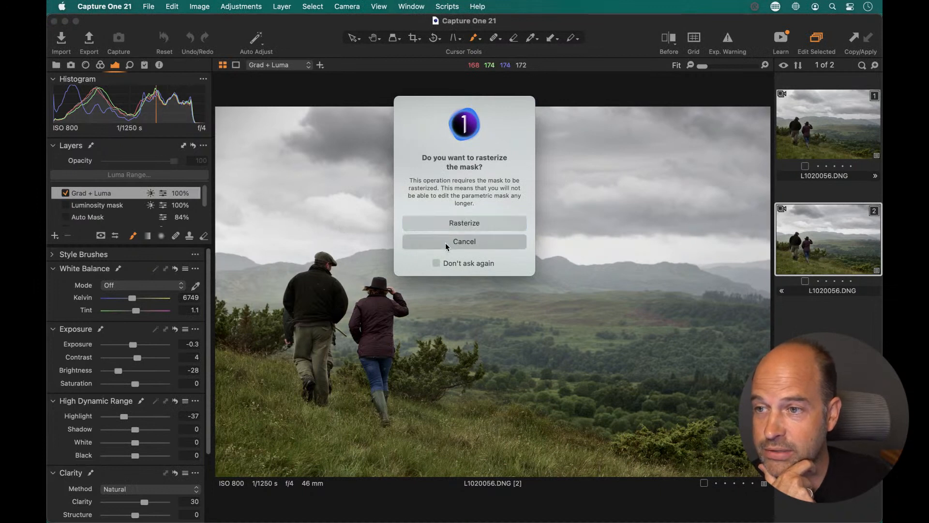
pyautogui.press('h')
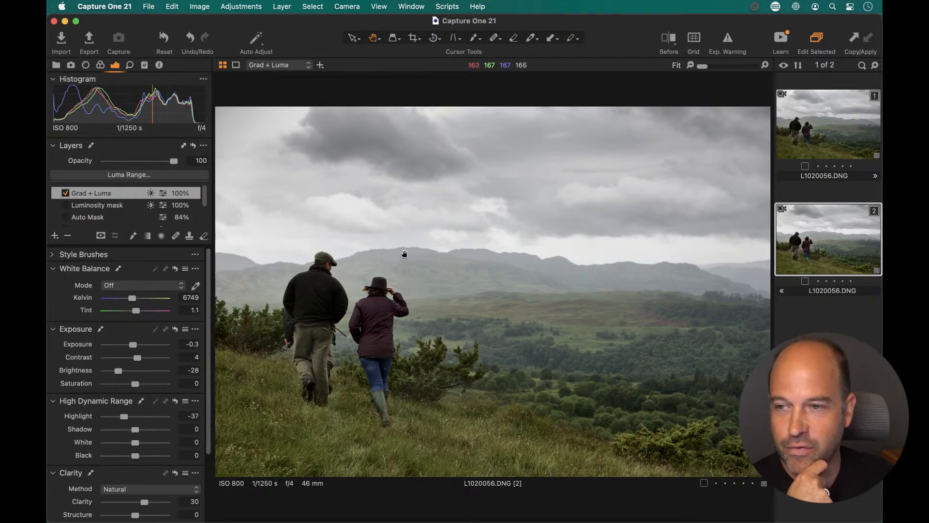
pyautogui.click(200, 6)
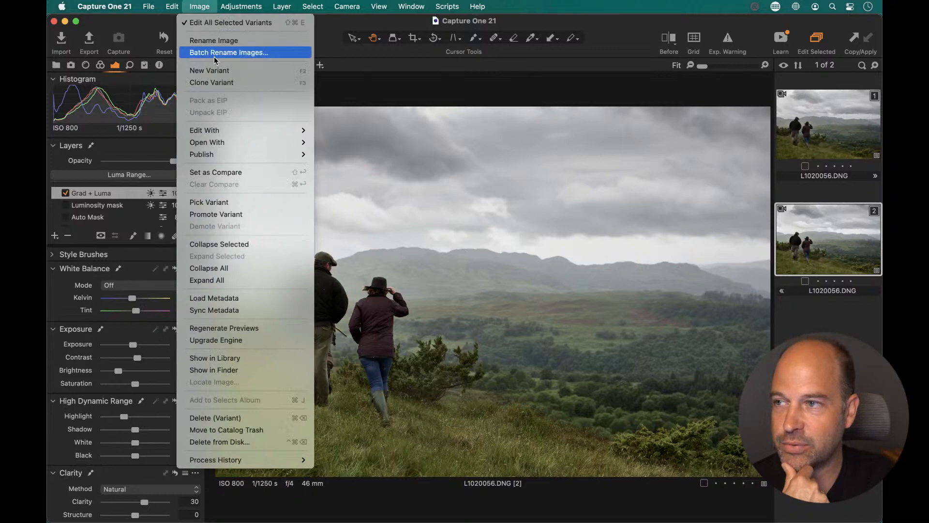
pyautogui.click(225, 71)
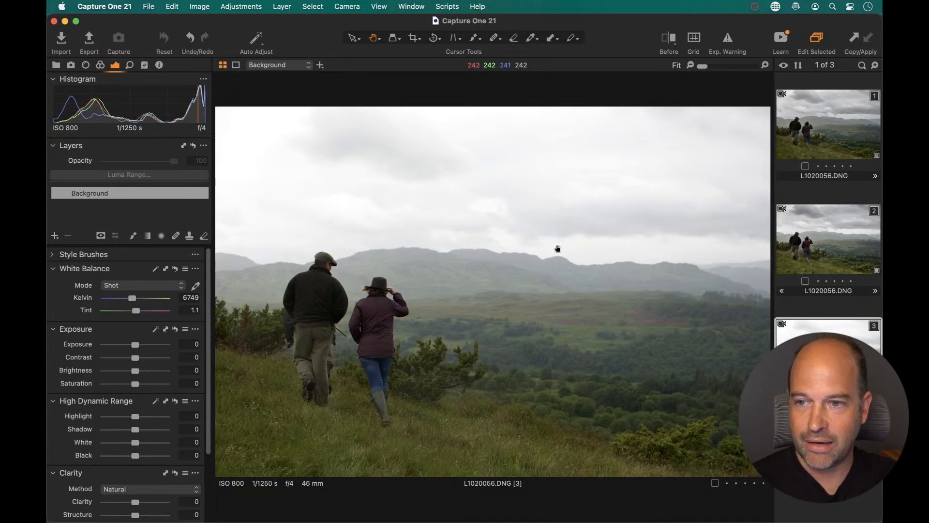
pyautogui.press('super+shift+b')
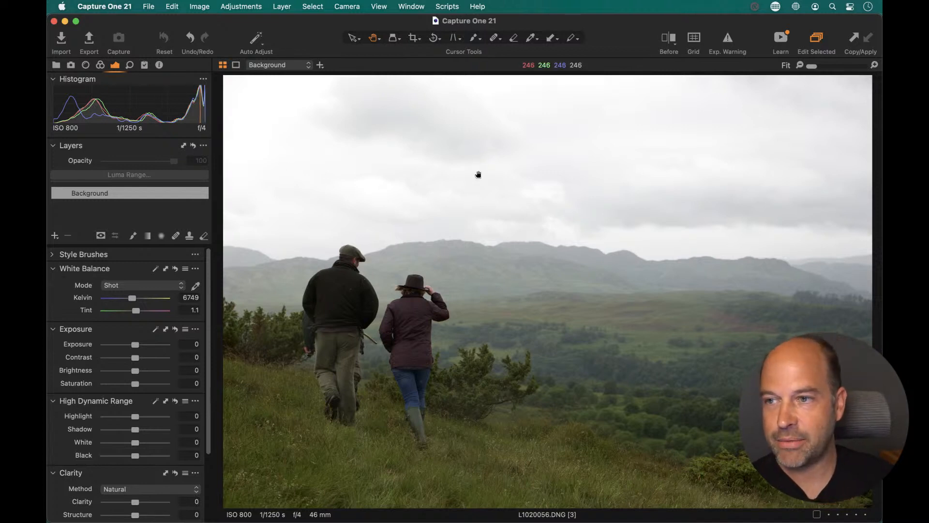
# Step: Lower Exposure to -2.14 to check the sky detail, reset it, and inspect the skyline at 100%
pyautogui.moveTo(135, 344); pyautogui.dragTo(118, 348)
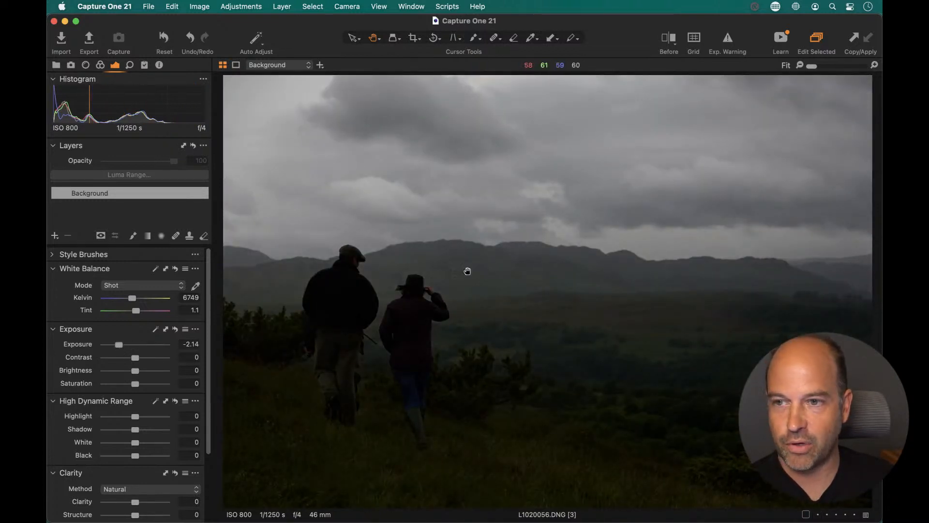
pyautogui.doubleClick(119, 344)
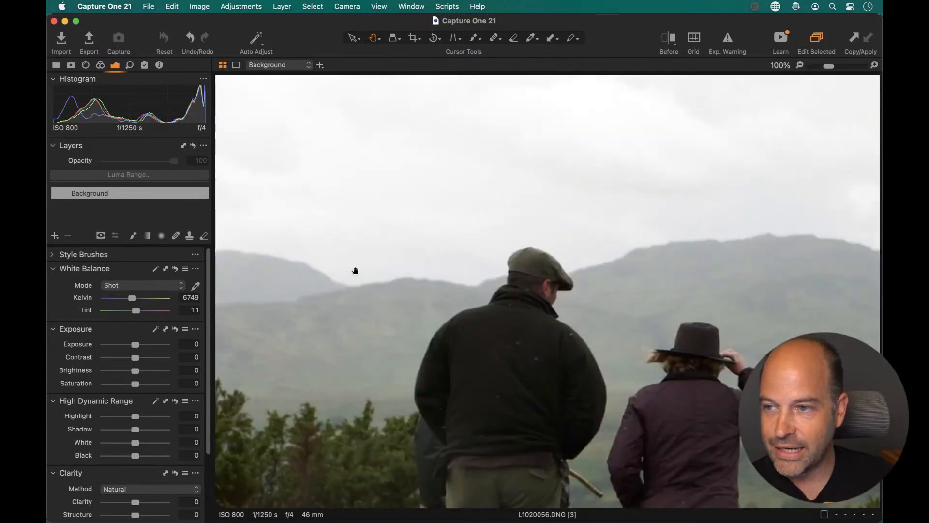
pyautogui.click(344, 259)
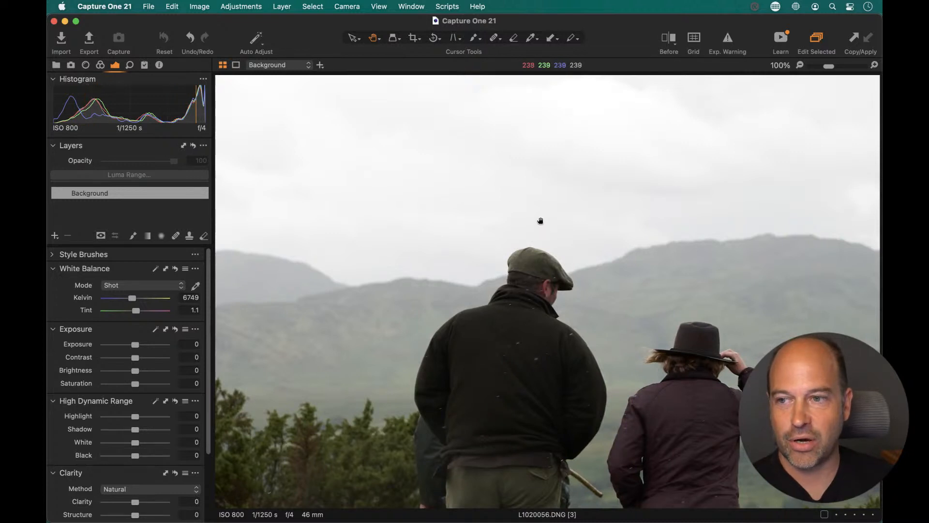
pyautogui.doubleClick(537, 317)
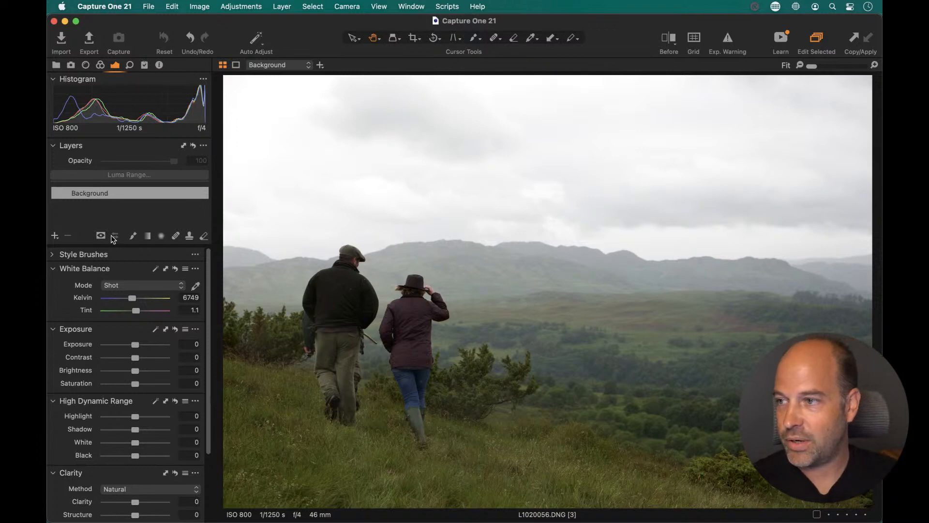
pyautogui.press('super+space')
pyautogui.write('mouse')
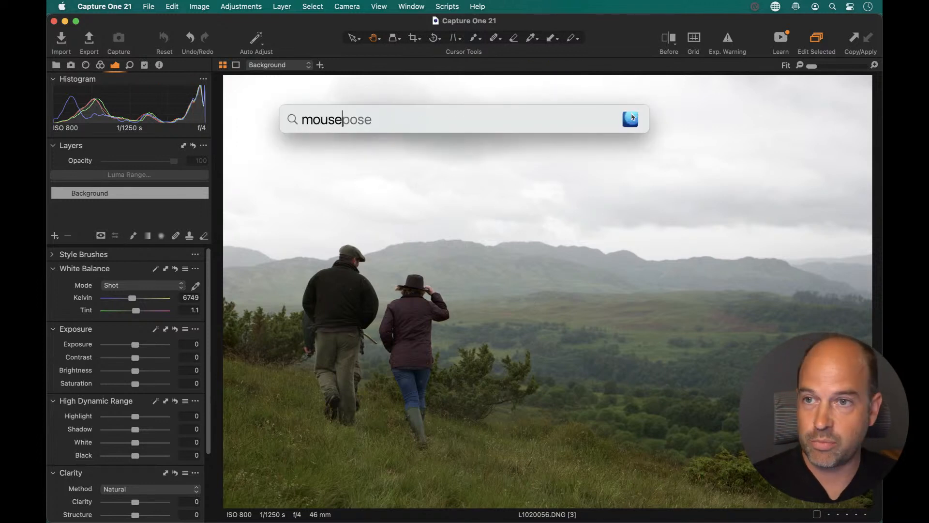
pyautogui.press('Return')
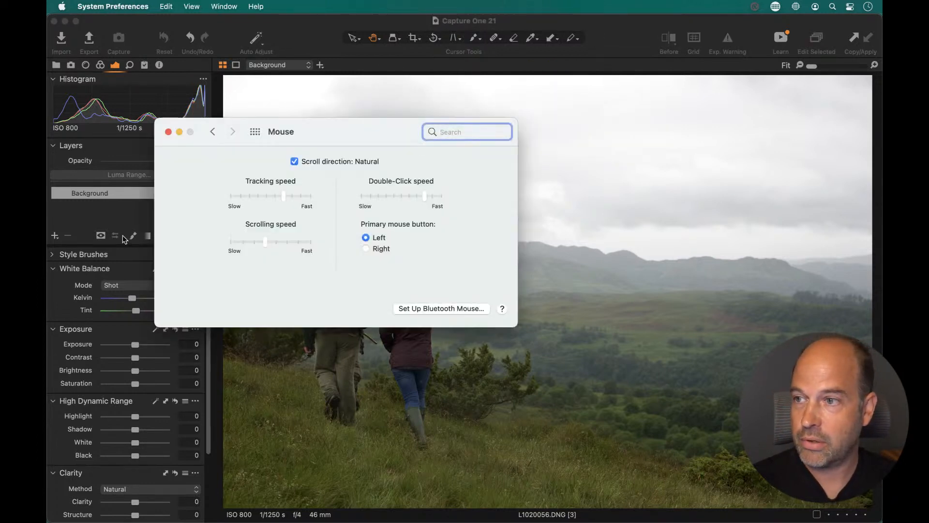
pyautogui.press('super+q')
# Step: Find Mouseposé through the system search for "mouse" and launch it
pyautogui.press('super+space')
pyautogui.write('mouse')
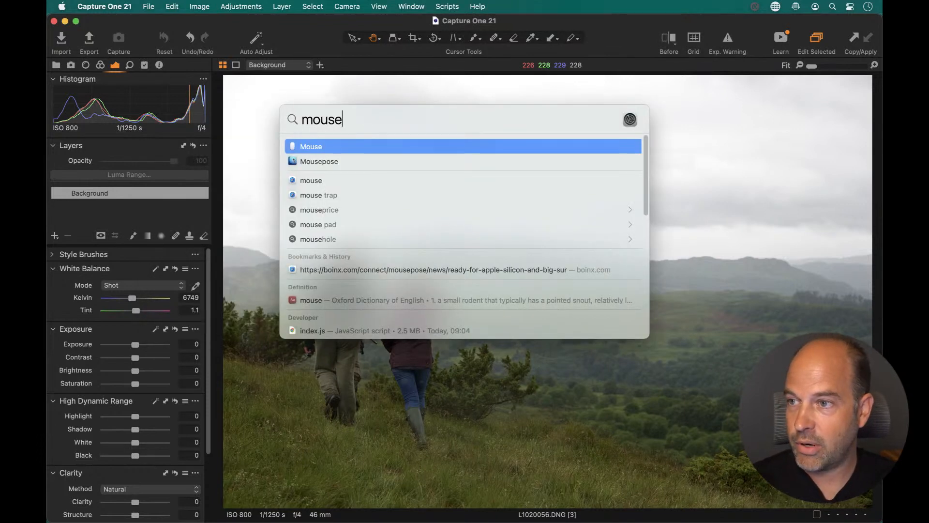
pyautogui.press('Down')
pyautogui.press('Return')
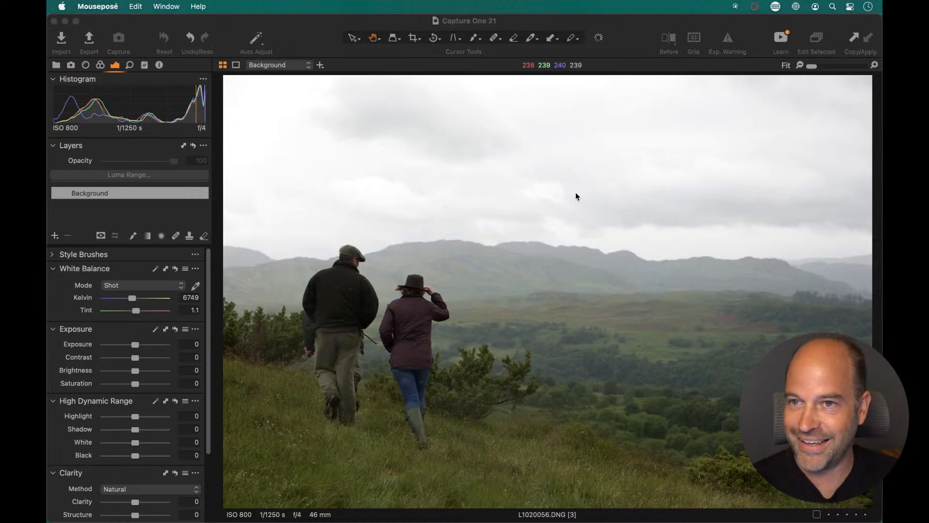
pyautogui.press('F1')
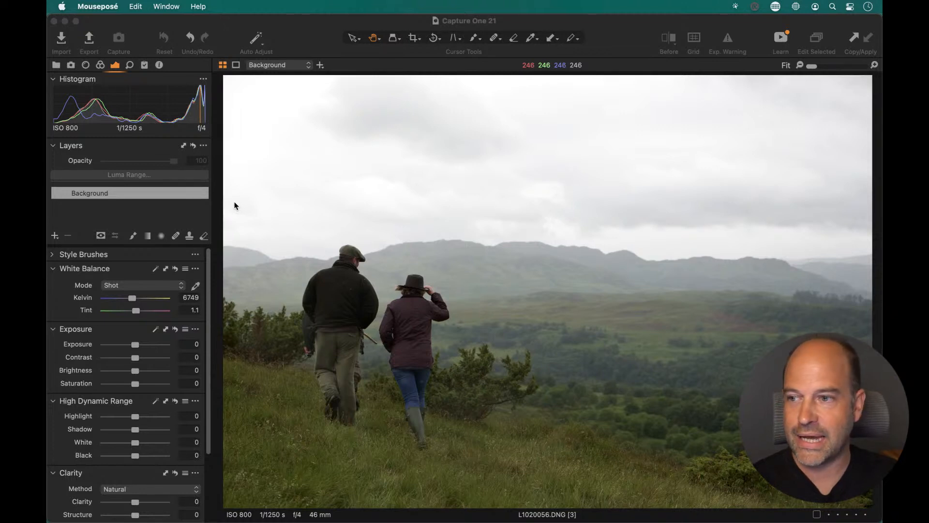
# Step: Auto-adjust the Levels on the Background layer of the new variant
pyautogui.moveTo(211, 310); pyautogui.dragTo(209, 397)
pyautogui.click(50, 456)
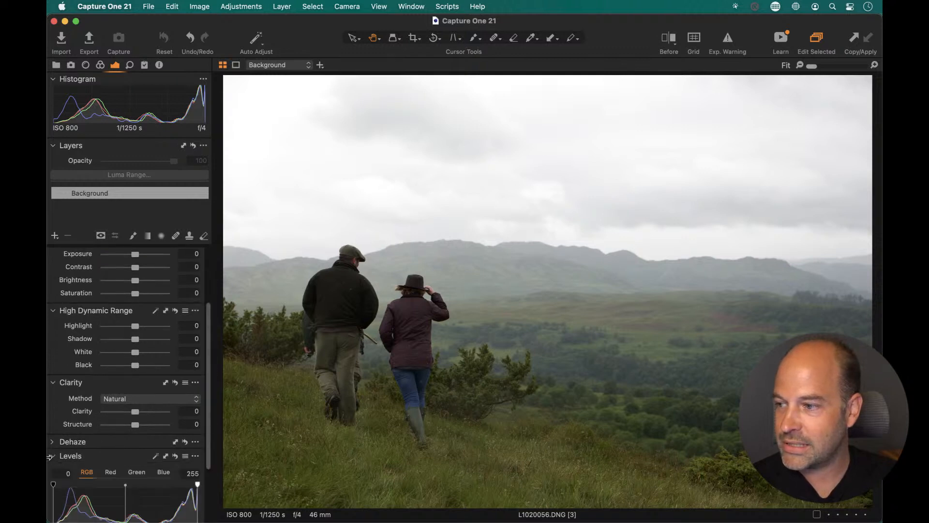
pyautogui.scroll(-5, 209, 363)
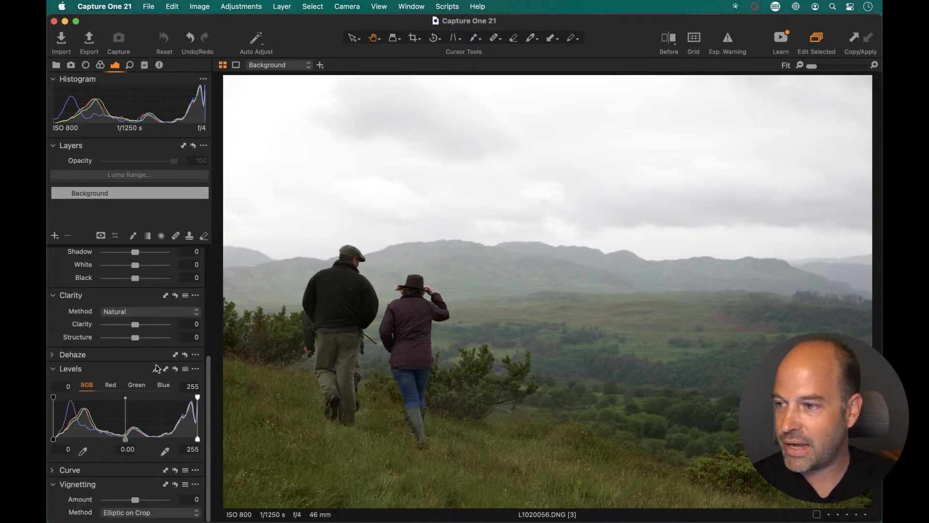
pyautogui.moveTo(209, 377); pyautogui.dragTo(210, 314)
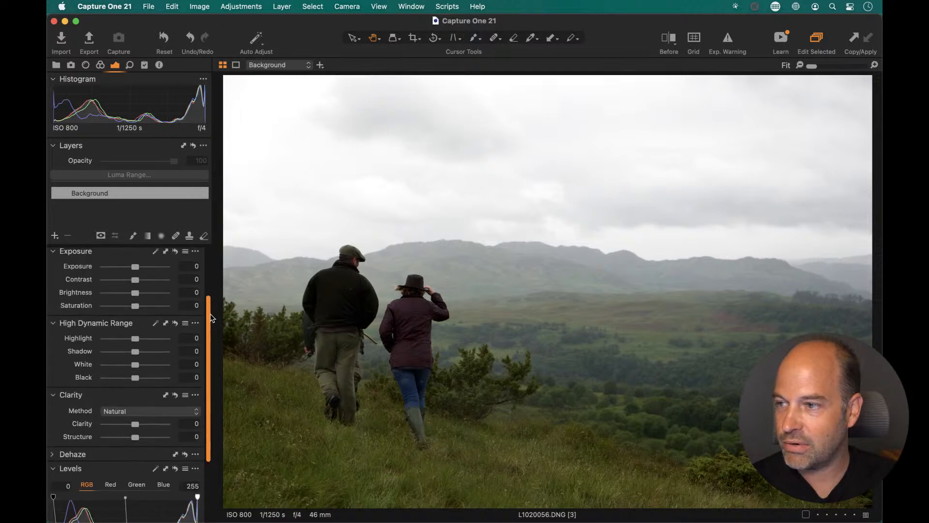
# Step: Set the Background layer's Clarity to 30, Shadow to 22, Black to -19 and Saturation to -9, keeping Exposure at 0
pyautogui.moveTo(135, 420); pyautogui.dragTo(145, 416)
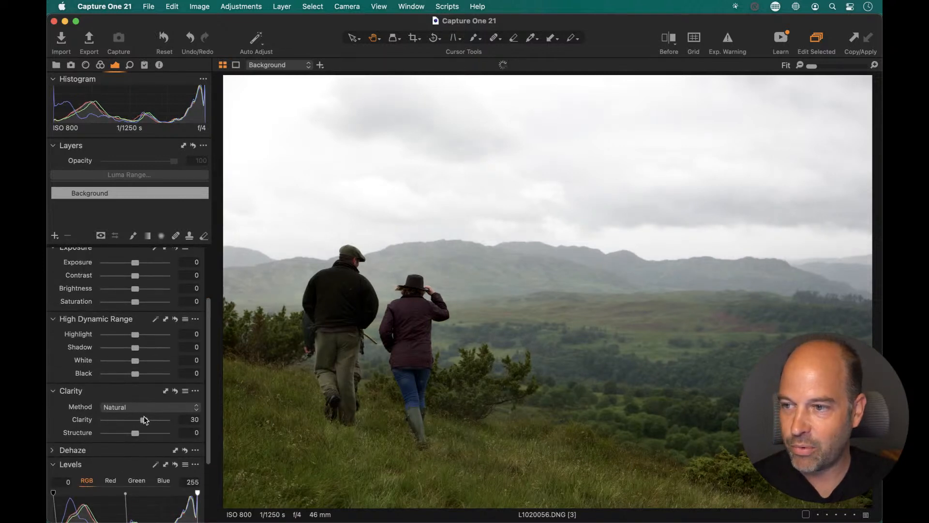
pyautogui.moveTo(135, 347); pyautogui.dragTo(125, 373)
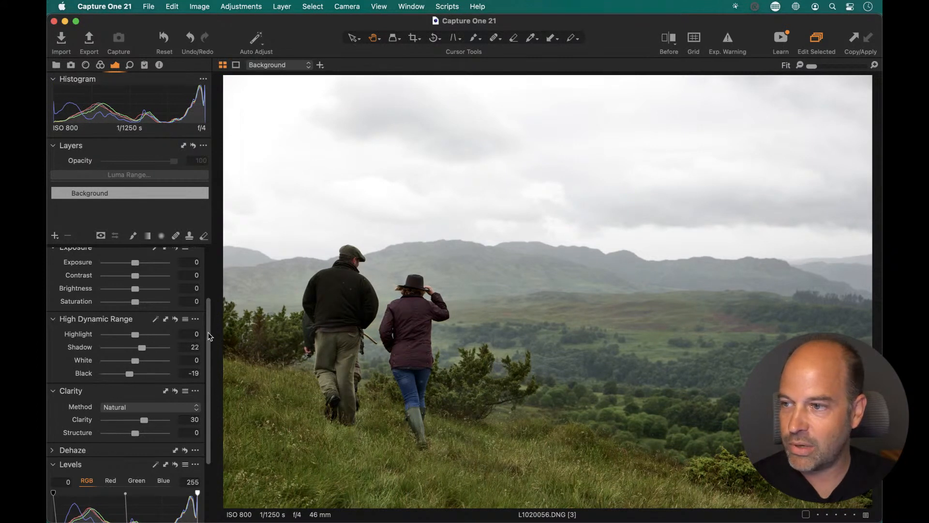
pyautogui.scroll(4, 211, 338)
pyautogui.moveTo(136, 384); pyautogui.dragTo(132, 384)
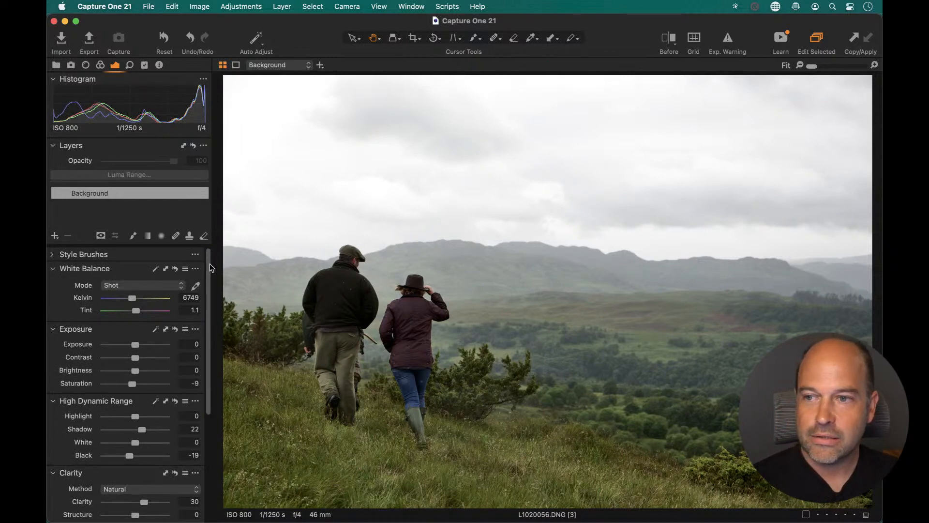
pyautogui.moveTo(135, 344)
pyautogui.mouseDown()
pyautogui.moveTo(113, 348)
pyautogui.moveTo(143, 349)
pyautogui.mouseUp()
pyautogui.doubleClick(142, 344)
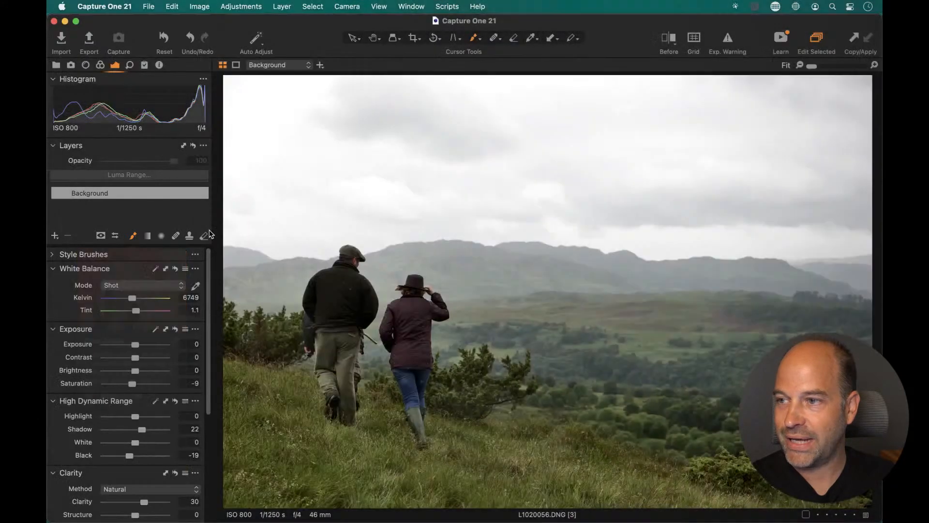
# Step: Brush a closed mask outline on a new adjustment layer along the mountain skyline and around the sky's outer edges
pyautogui.rightClick(363, 195)
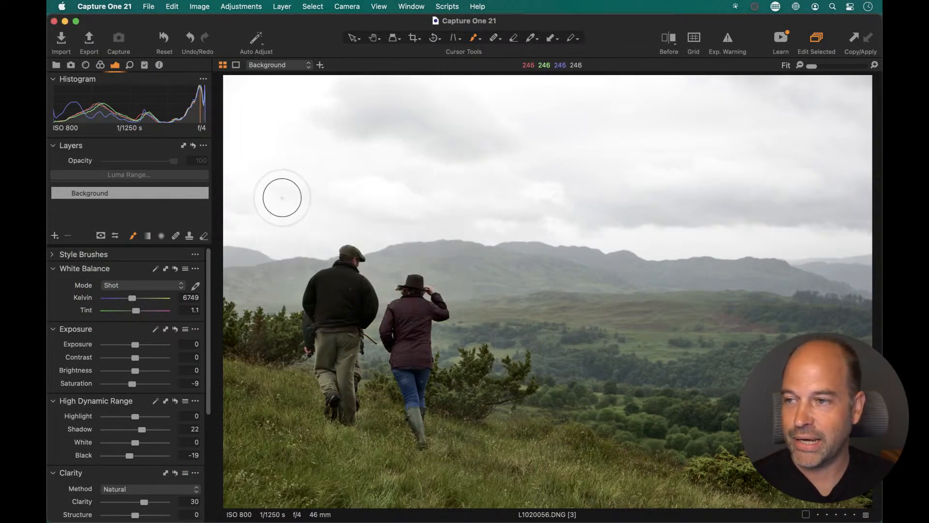
pyautogui.moveTo(282, 197); pyautogui.dragTo(278, 198)
pyautogui.click(227, 232)
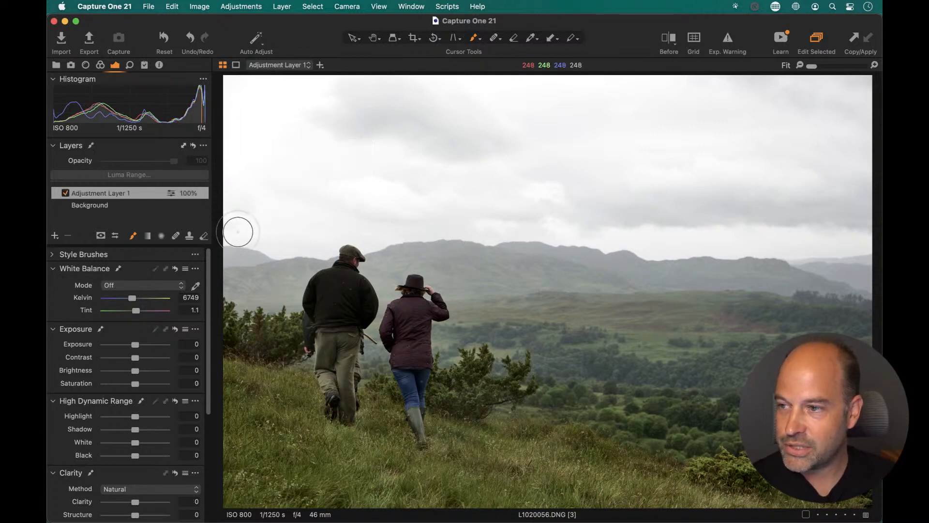
pyautogui.moveTo(244, 231)
pyautogui.mouseDown()
pyautogui.moveTo(234, 232)
pyautogui.moveTo(304, 246)
pyautogui.moveTo(437, 224)
pyautogui.moveTo(674, 248)
pyautogui.moveTo(871, 249)
pyautogui.moveTo(878, 107)
pyautogui.moveTo(867, 74)
pyautogui.moveTo(216, 81)
pyautogui.moveTo(228, 233)
pyautogui.mouseUp()
pyautogui.moveTo(595, 227)
pyautogui.mouseDown()
pyautogui.moveTo(616, 239)
pyautogui.moveTo(564, 231)
pyautogui.moveTo(637, 241)
pyautogui.mouseUp()
pyautogui.moveTo(637, 242); pyautogui.dragTo(647, 249)
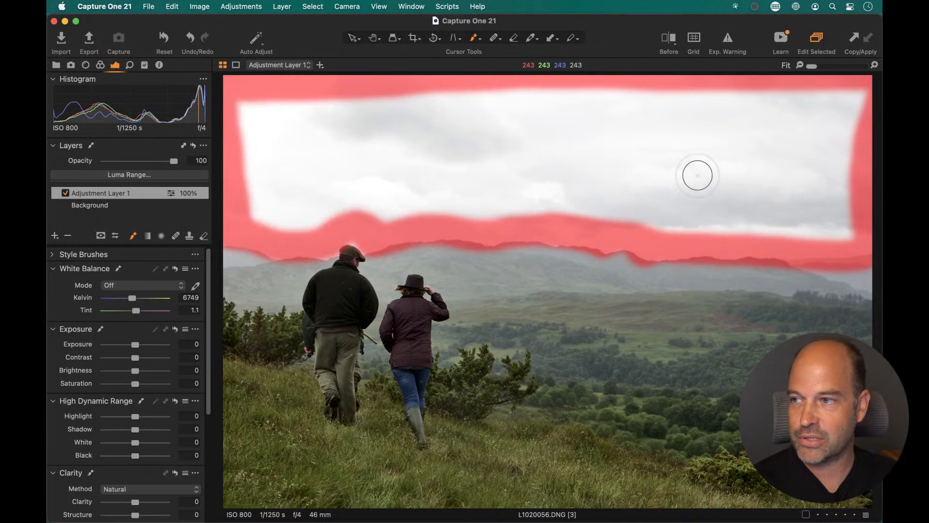
# Step: Fill the outlined sky mask, touch it up above the man's cap, and hide the mask overlay
pyautogui.rightClick(131, 194)
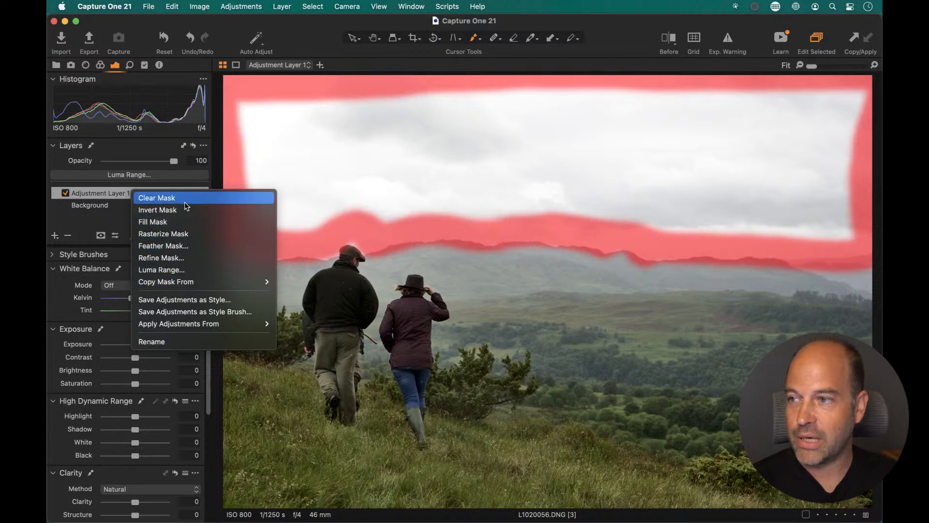
pyautogui.click(179, 222)
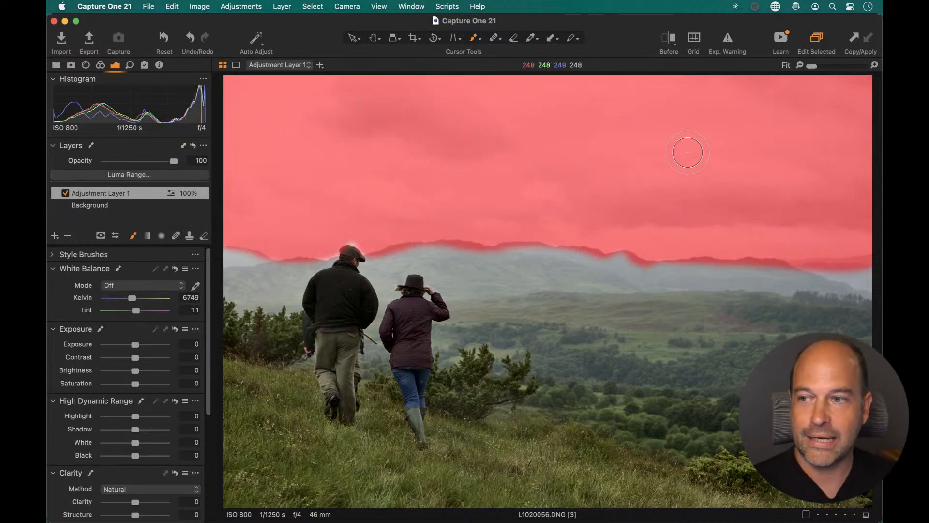
pyautogui.moveTo(361, 230); pyautogui.dragTo(359, 231)
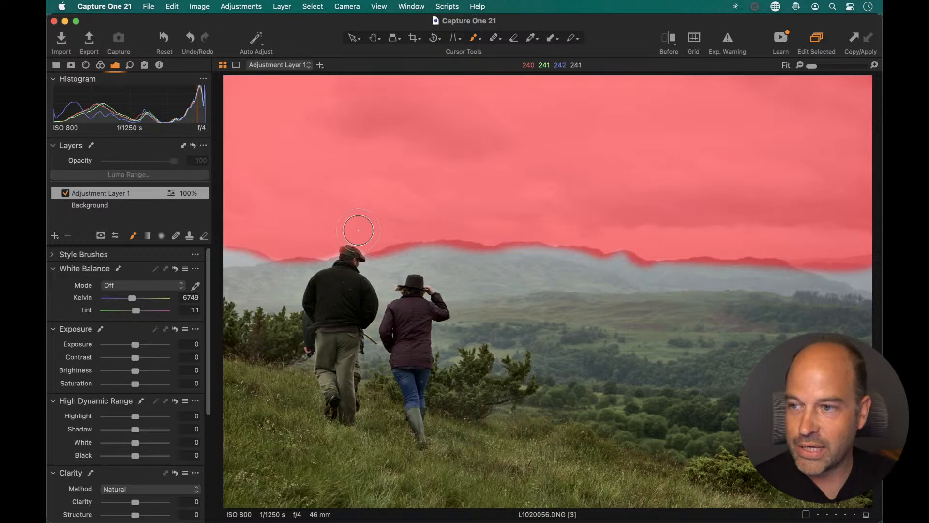
pyautogui.press('m')
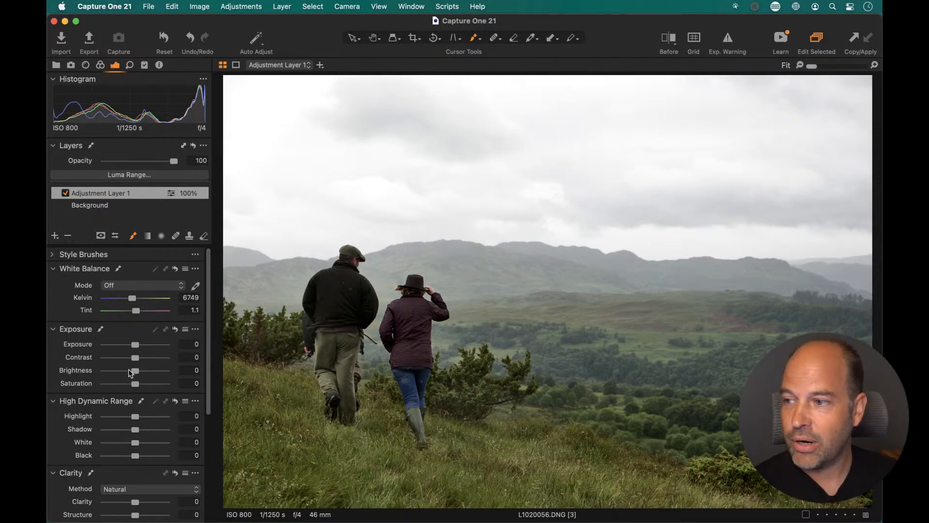
# Step: Darken the masked sky with Brightness -31 and Highlight -29, and set its Clarity to 37
pyautogui.moveTo(127, 371); pyautogui.dragTo(113, 371)
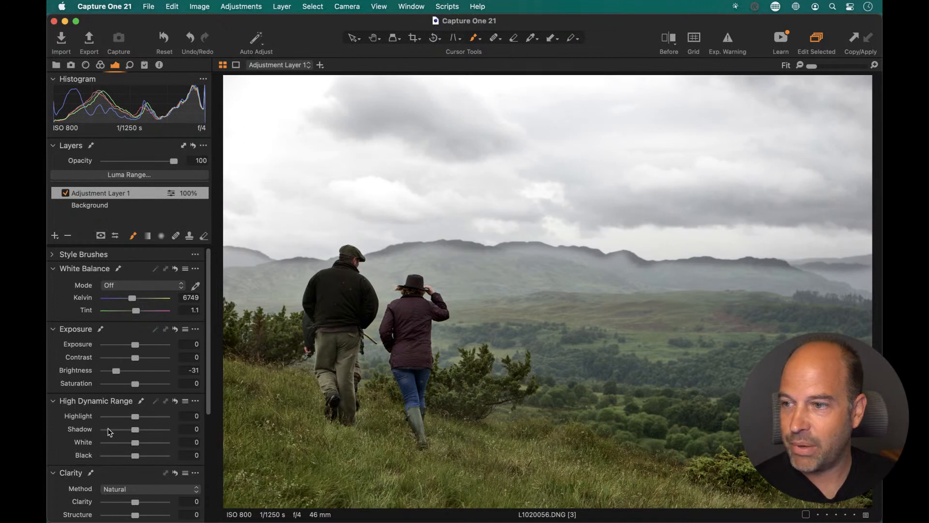
pyautogui.scroll(-3, 100, 423)
pyautogui.moveTo(141, 428); pyautogui.dragTo(126, 405)
pyautogui.scroll(3, 131, 387)
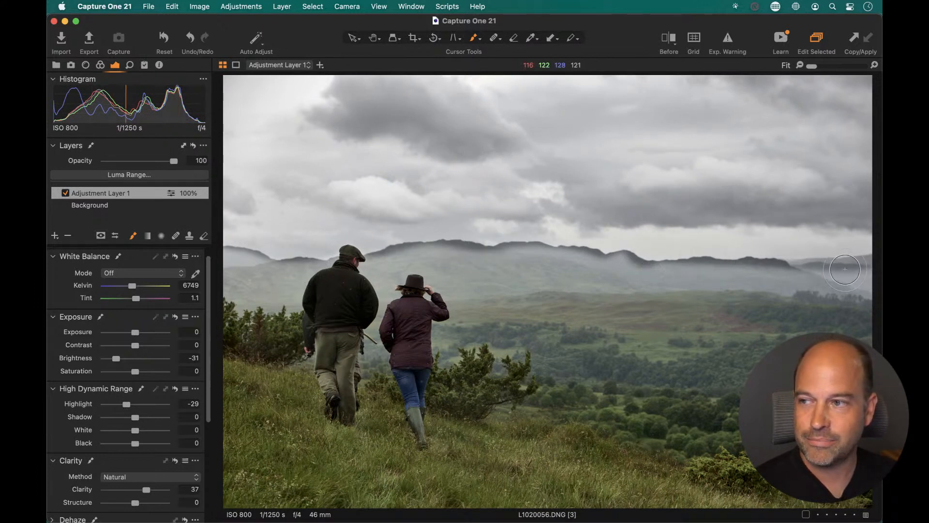
# Step: Erase the sky mask's overlap from the central mountain ridges and select the Background layer
pyautogui.click(204, 236)
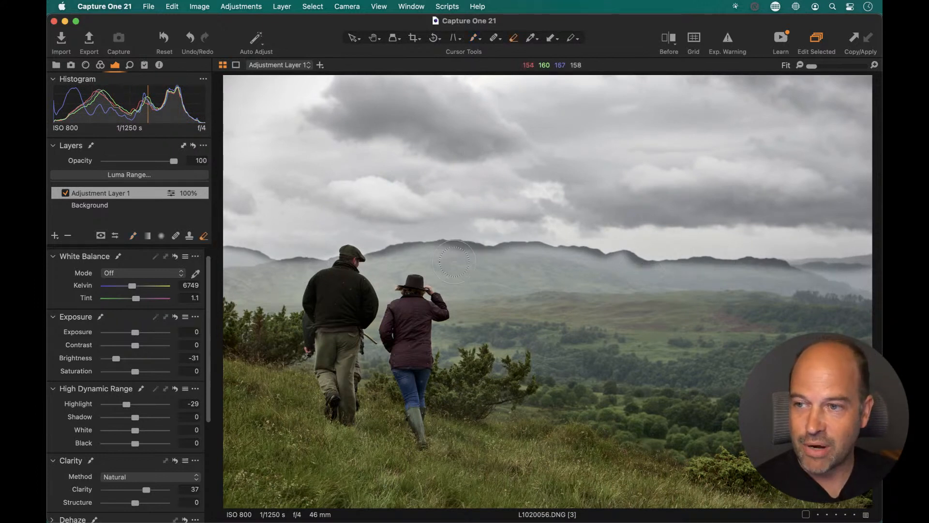
pyautogui.moveTo(466, 262); pyautogui.dragTo(453, 247)
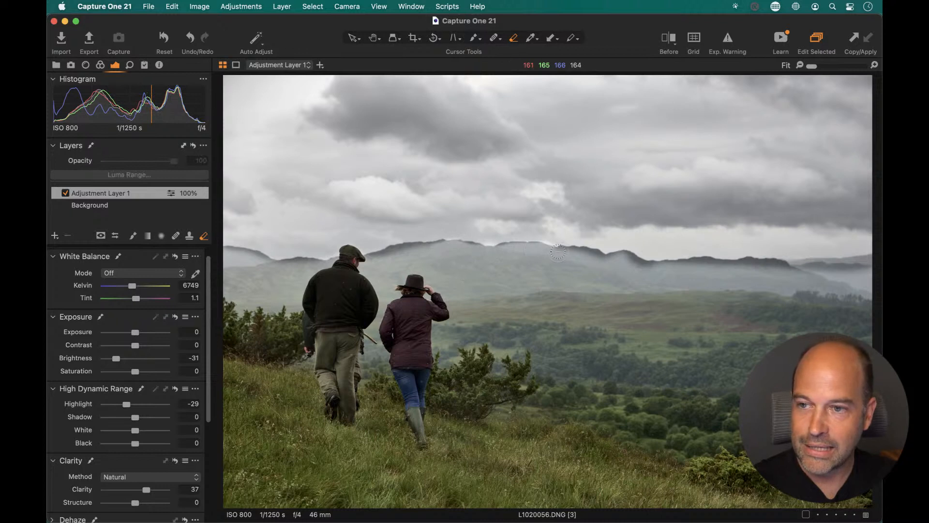
pyautogui.moveTo(635, 263); pyautogui.dragTo(650, 265)
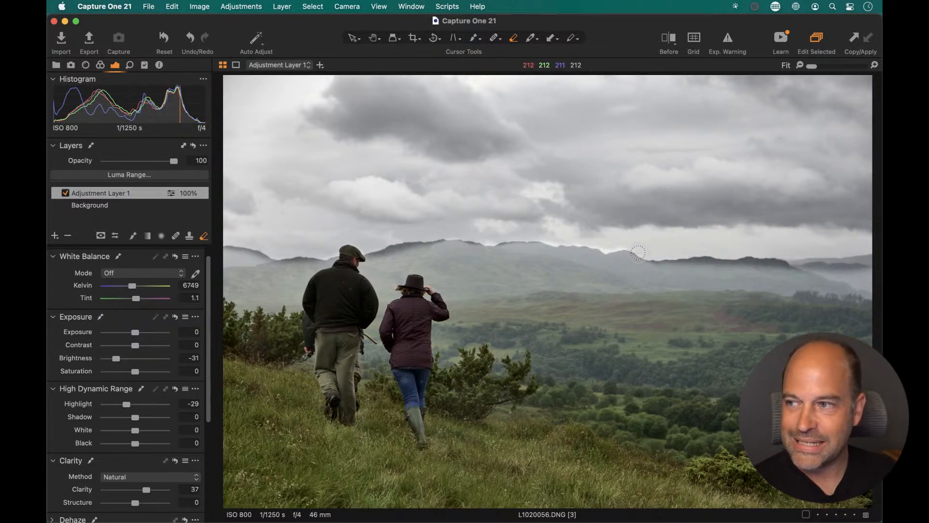
pyautogui.click(119, 205)
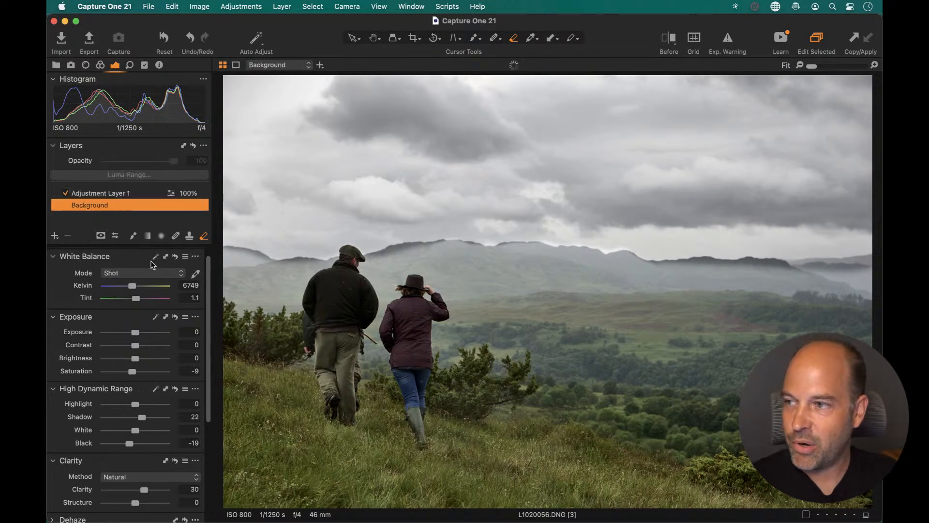
# Step: Rename the brushed sky adjustment layer as "Brush only" and switch its effect off
pyautogui.click(101, 193)
pyautogui.write('Brush')
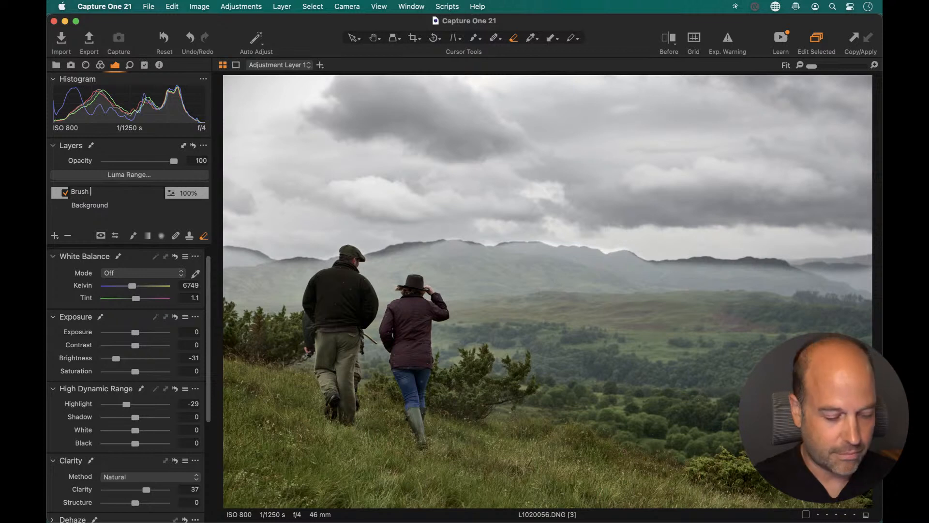
pyautogui.write(' only')
pyautogui.press('Return')
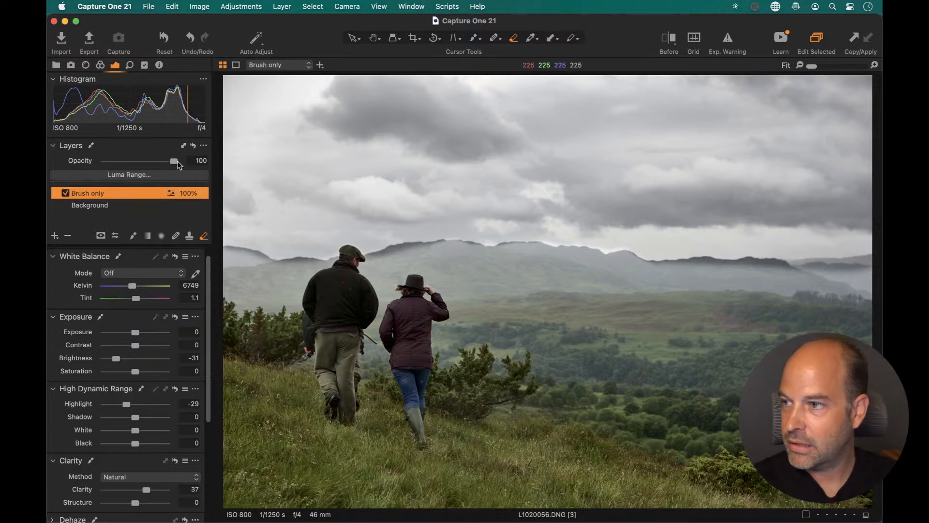
pyautogui.click(66, 193)
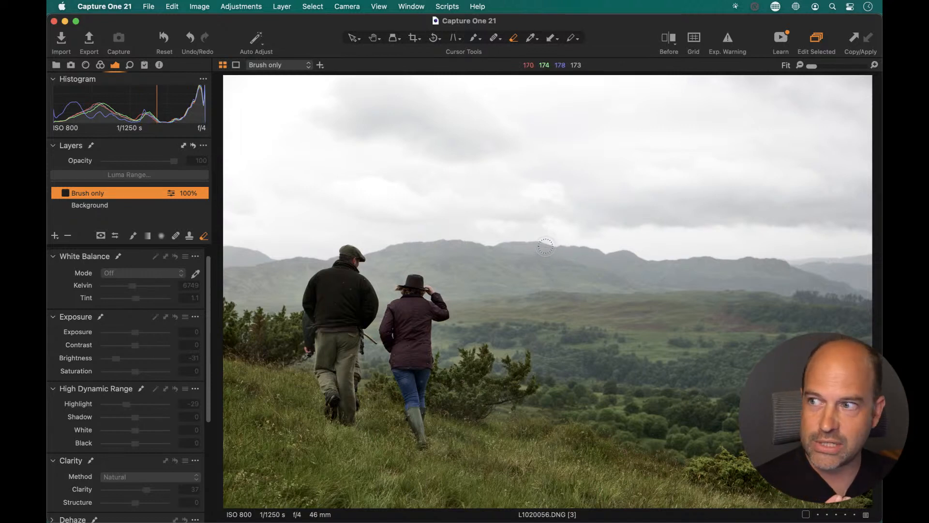
# Step: Add a new adjustment layer above the brushed one and name it "Grad"
pyautogui.click(55, 235)
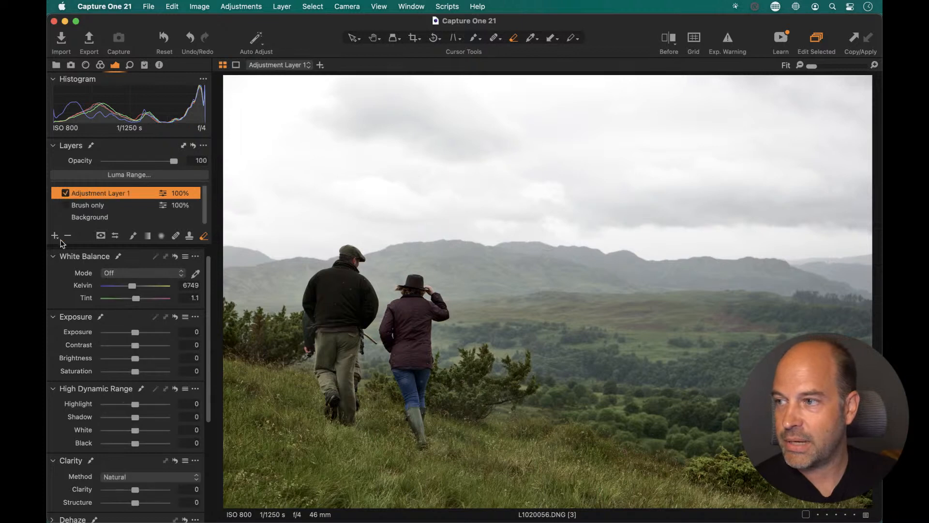
pyautogui.doubleClick(103, 193)
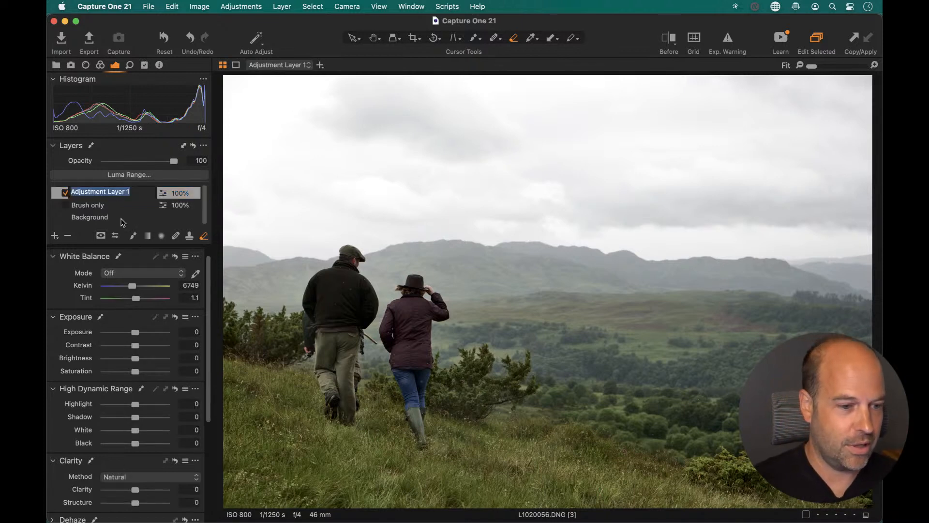
pyautogui.write('Gra')
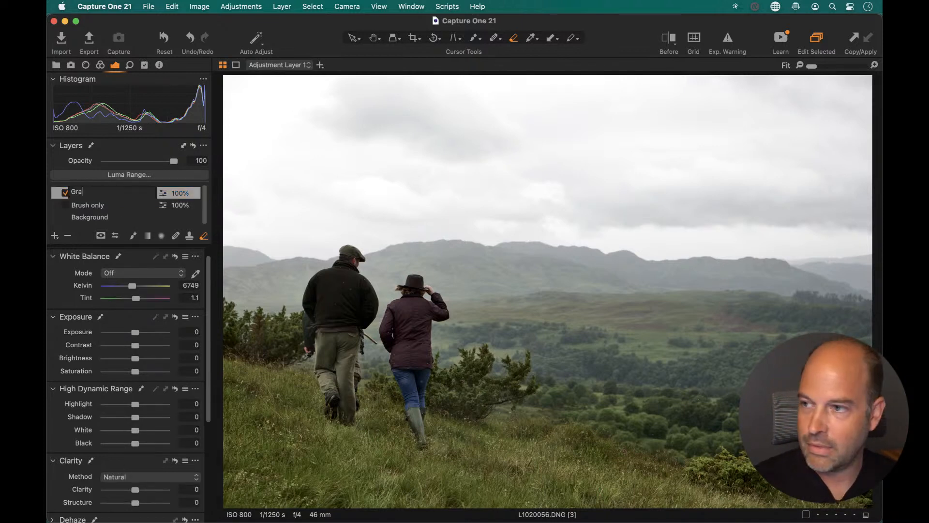
pyautogui.write('d')
pyautogui.press('Return')
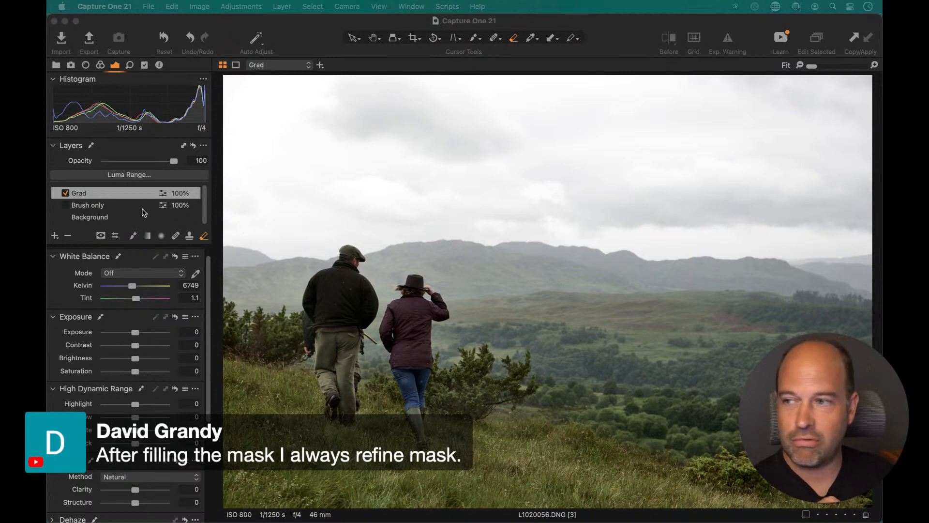
# Step: Draw a linear gradient mask on the Grad layer from the top of the sky into the valley, level it horizontally, and check its overlay
pyautogui.click(148, 236)
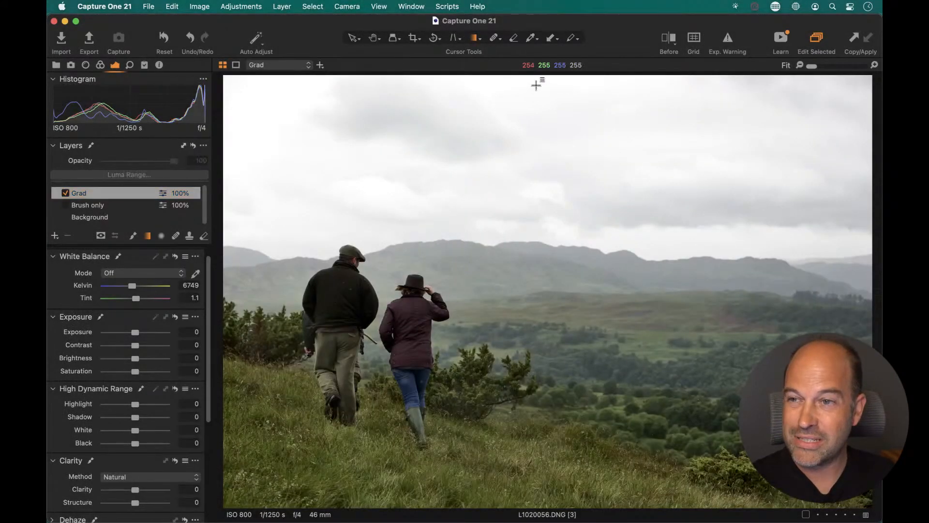
pyautogui.moveTo(537, 85); pyautogui.dragTo(595, 378)
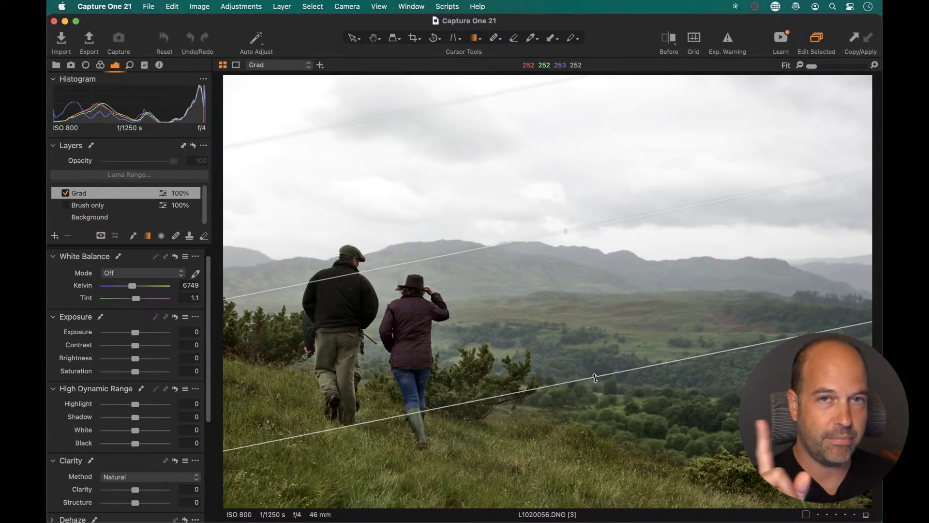
pyautogui.moveTo(594, 378); pyautogui.dragTo(571, 387)
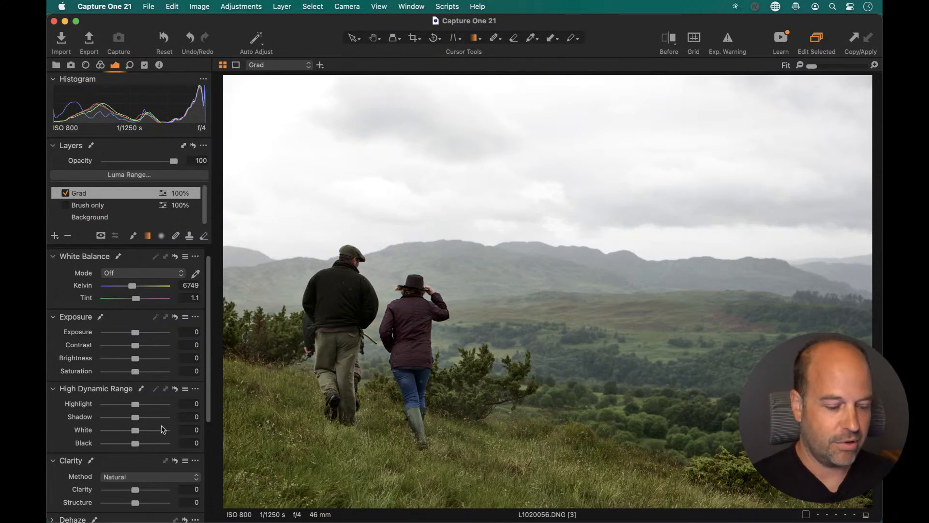
pyautogui.press('m')
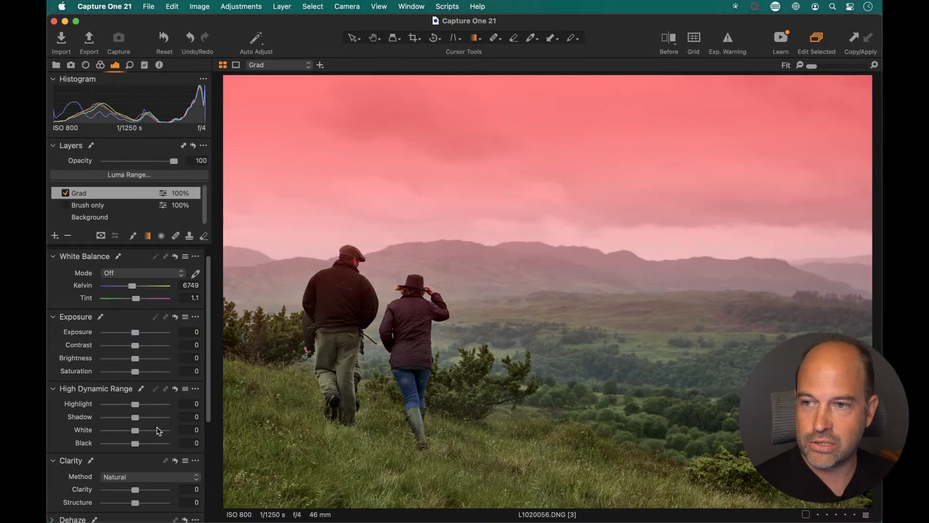
pyautogui.press('m')
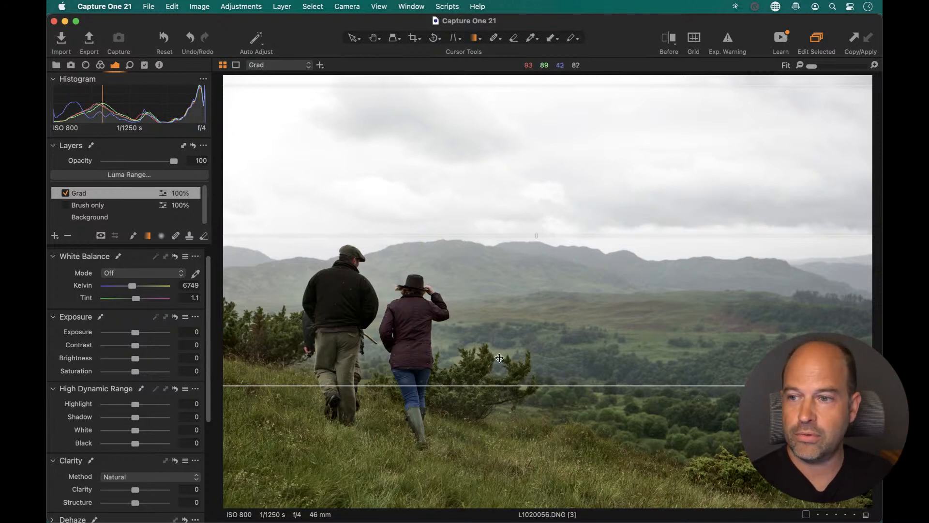
# Step: Raise the gradient mask's lower edge to just below the mountains, checking the coverage with the mask overlay
pyautogui.moveTo(501, 386); pyautogui.dragTo(507, 323)
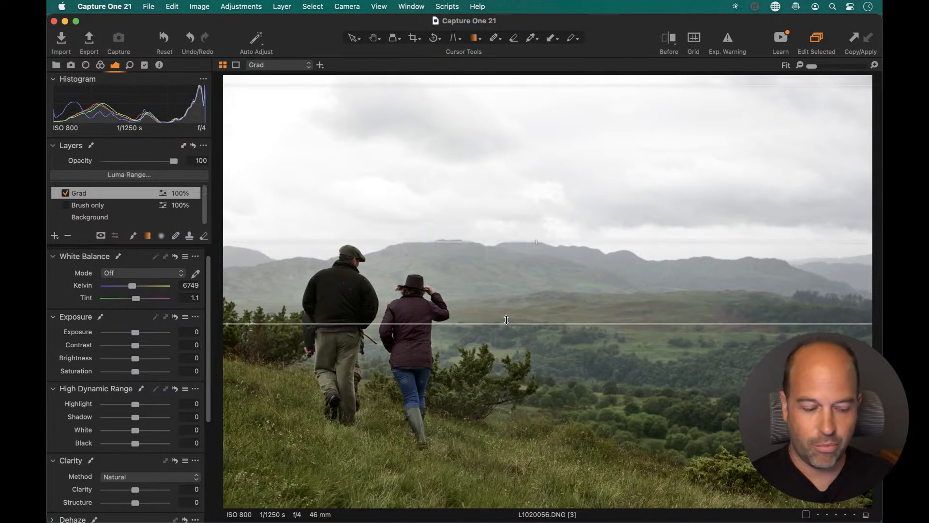
pyautogui.press('m')
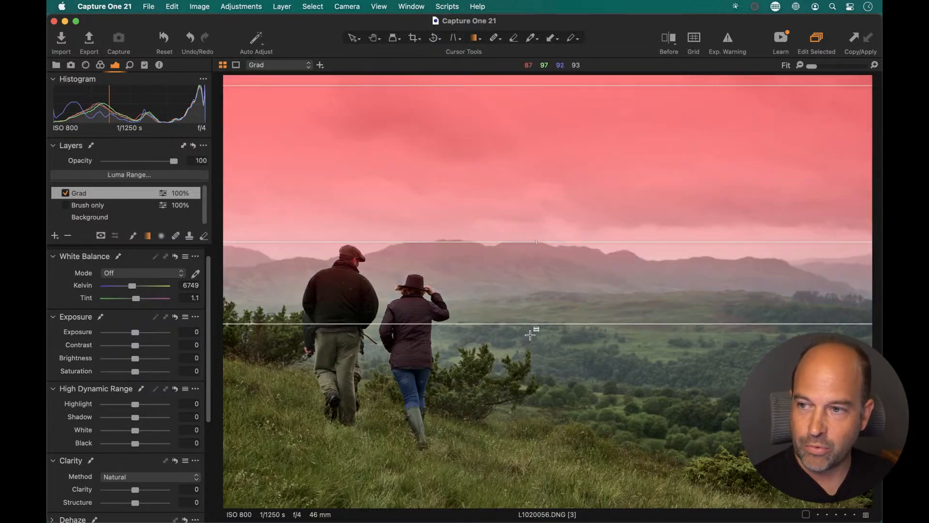
pyautogui.moveTo(531, 324); pyautogui.dragTo(522, 286)
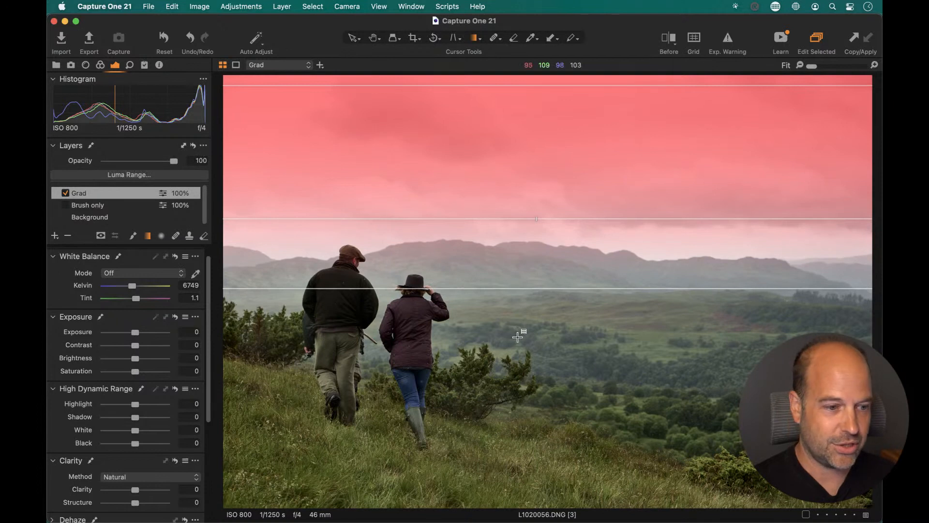
pyautogui.press('m')
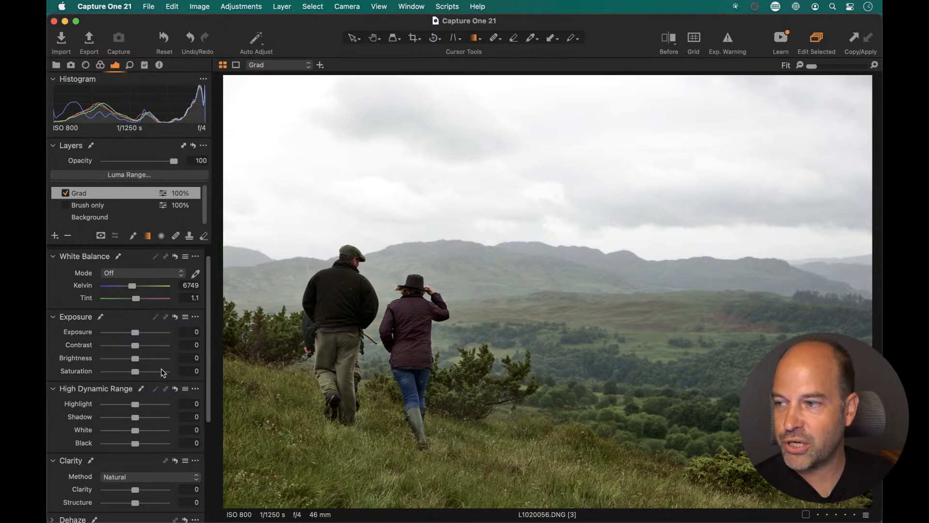
# Step: Set the Grad layer's Brightness to -18, Highlight to -38 and Clarity to 46, and extend the gradient's lower edge down into the valley
pyautogui.moveTo(131, 361); pyautogui.dragTo(120, 361)
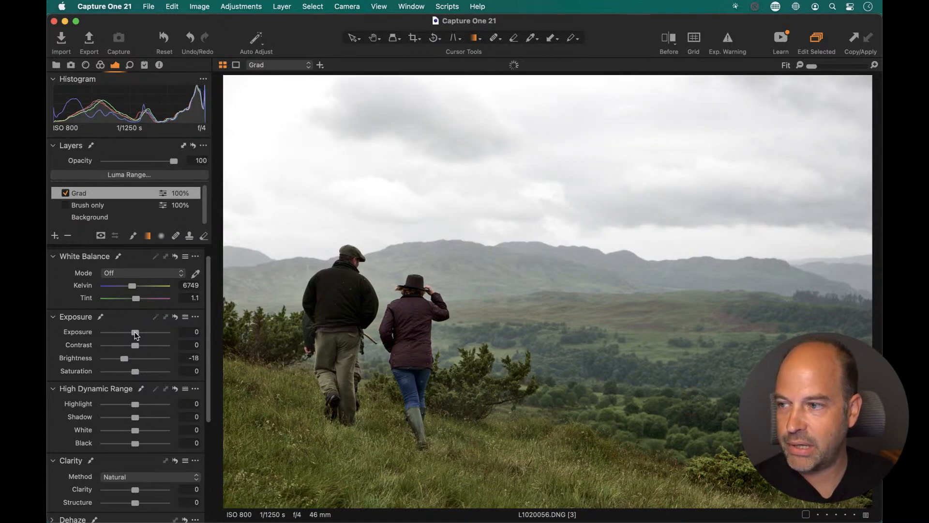
pyautogui.moveTo(131, 407); pyautogui.dragTo(119, 404)
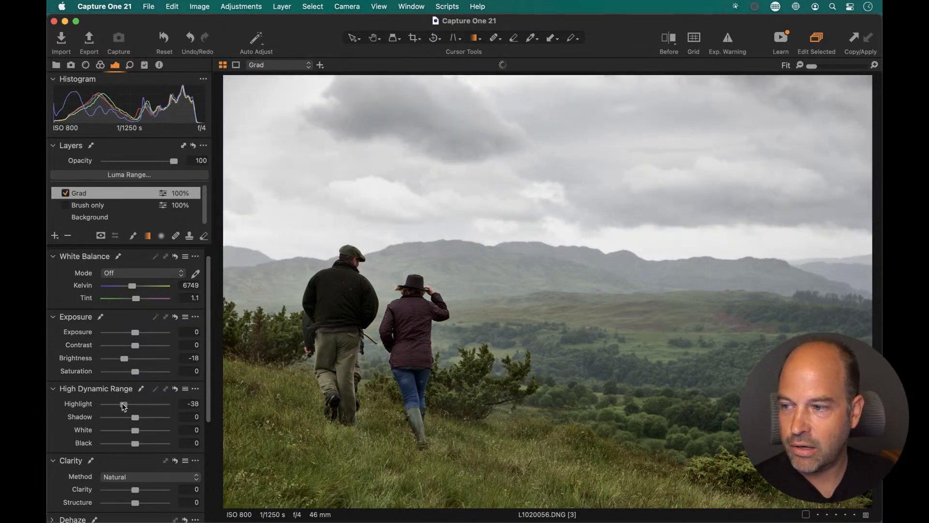
pyautogui.moveTo(142, 495); pyautogui.dragTo(150, 493)
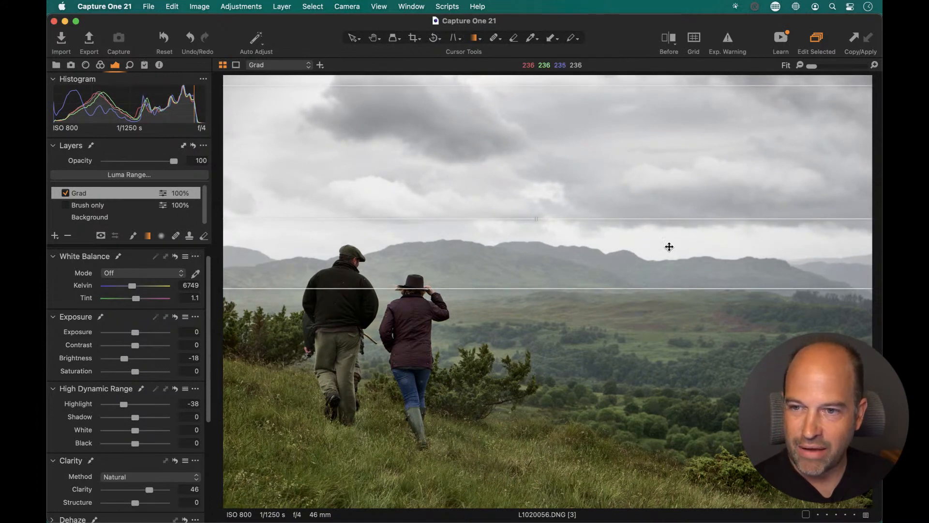
pyautogui.moveTo(562, 290); pyautogui.dragTo(550, 337)
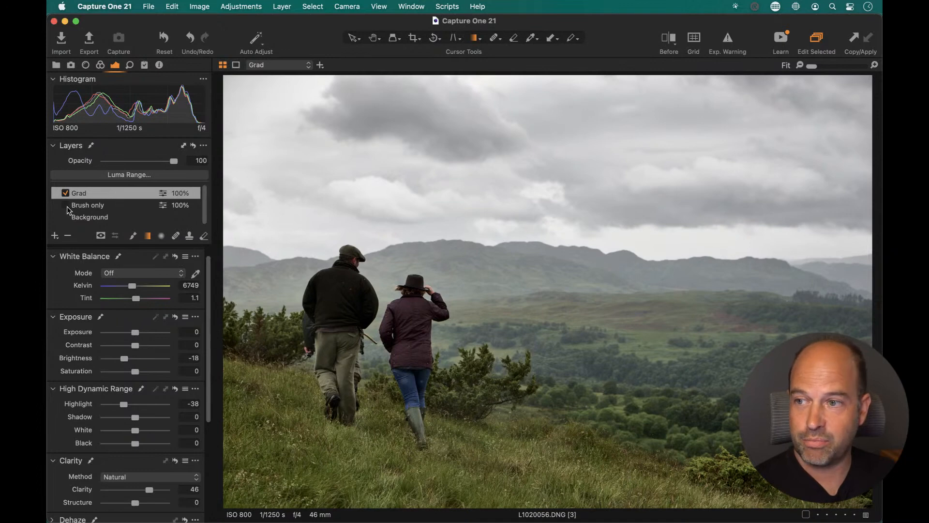
# Step: Compare the photo with and without the Grad layer, at 100% around the two walkers and in the full view
pyautogui.doubleClick(343, 271)
pyautogui.moveTo(474, 313); pyautogui.dragTo(380, 307)
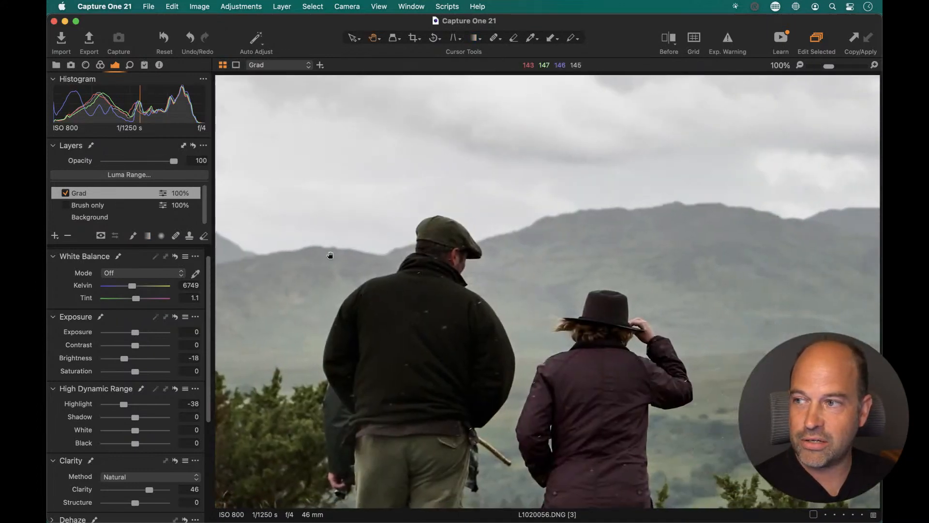
pyautogui.click(66, 193)
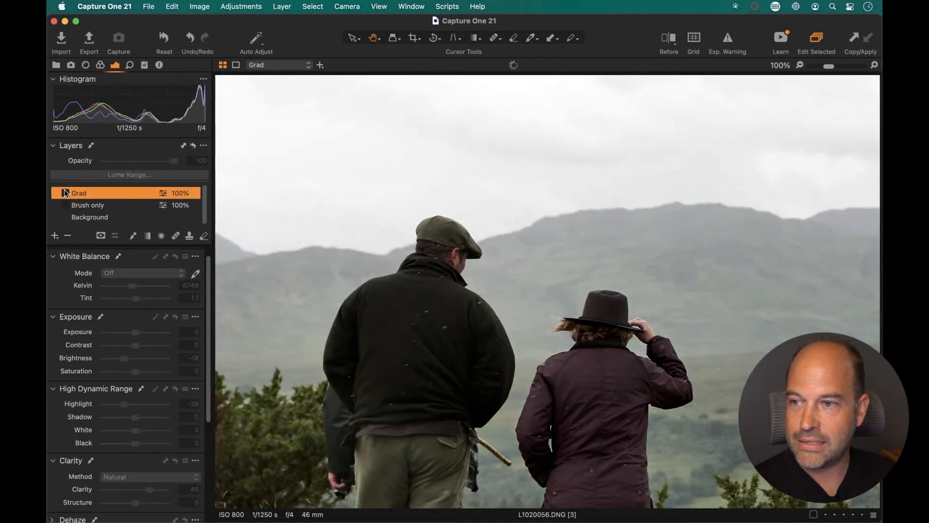
pyautogui.click(65, 193)
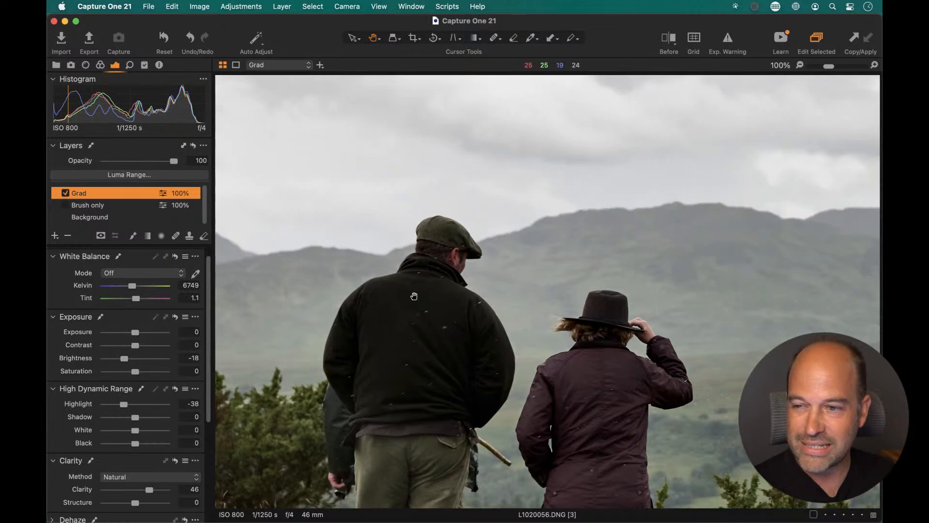
pyautogui.doubleClick(460, 306)
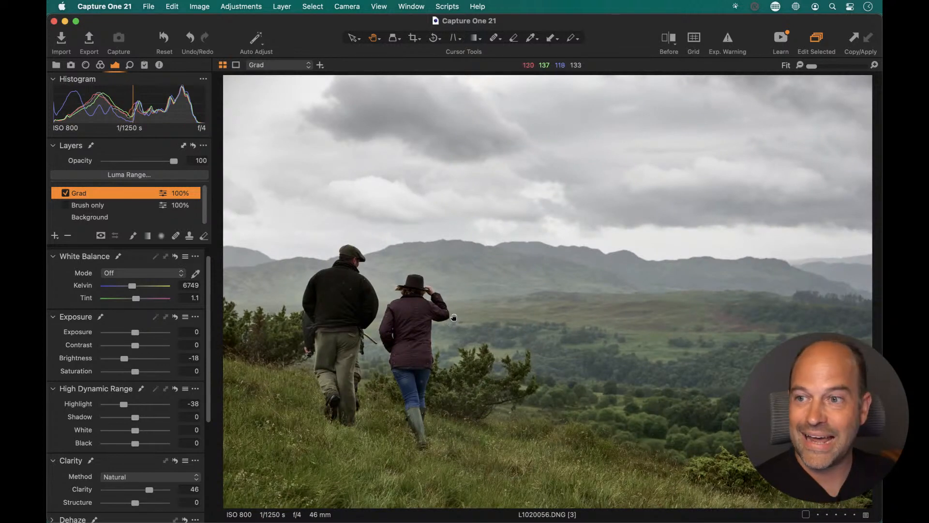
pyautogui.click(65, 193)
pyautogui.click(65, 193)
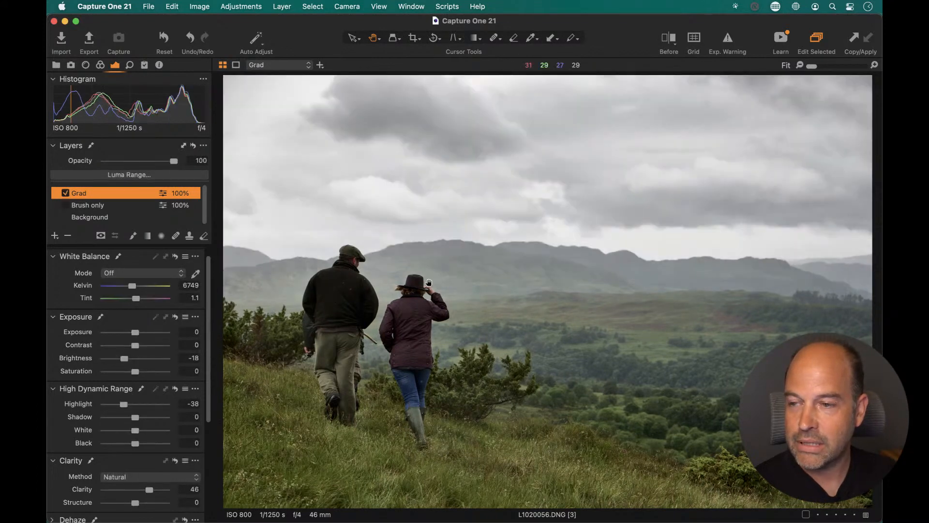
# Step: Readjust the linear gradient on the Grad layer by raising its lower edge slightly within the valley
pyautogui.click(148, 235)
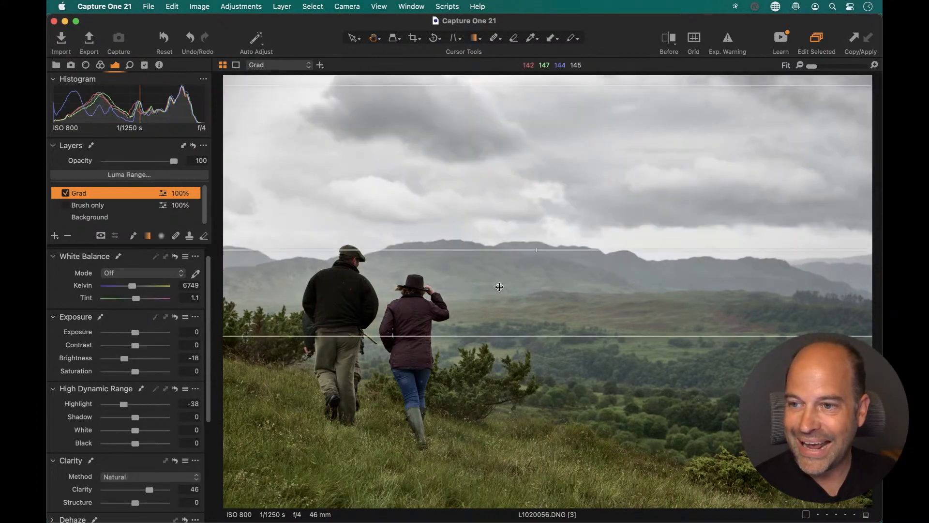
pyautogui.moveTo(576, 337); pyautogui.dragTo(563, 323)
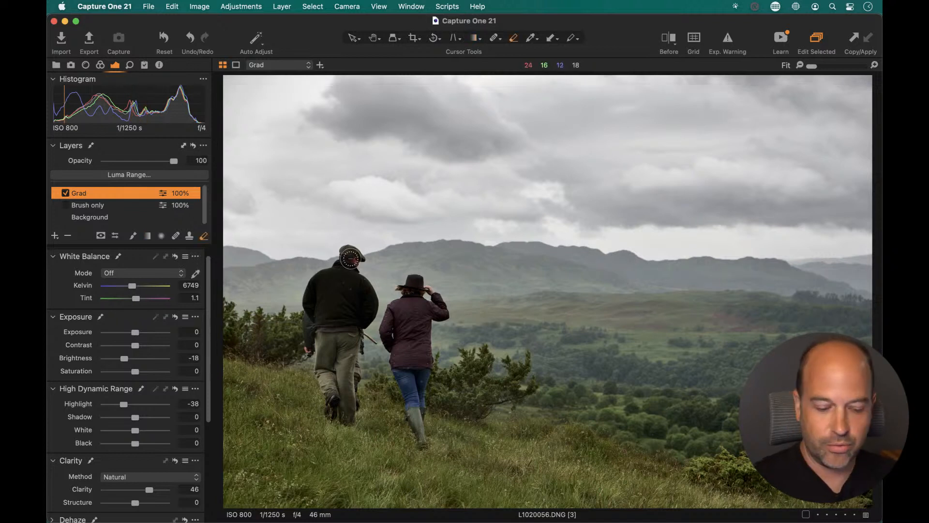
# Step: Set the eraser to size 326 and hardness 30, try erasing the gradient over the man, and decline rasterizing the mask
pyautogui.rightClick(353, 273)
pyautogui.moveTo(365, 280); pyautogui.dragTo(360, 295)
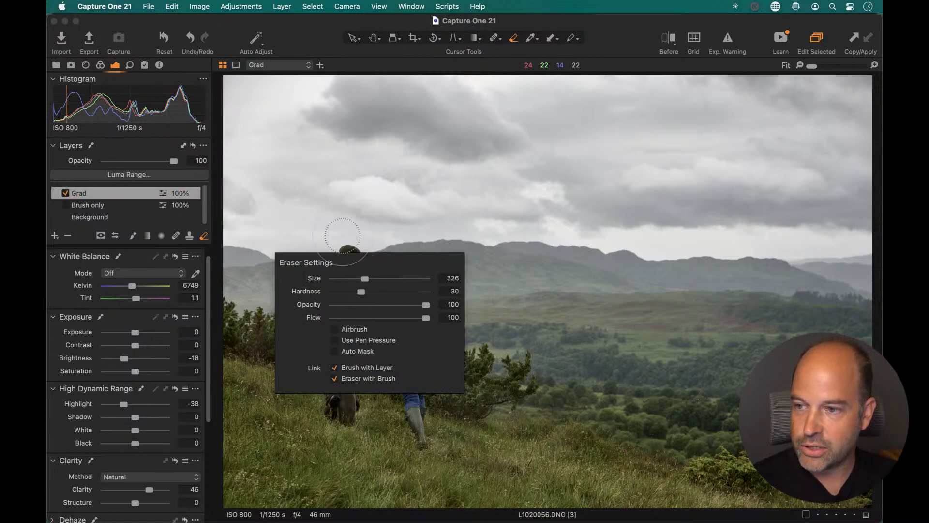
pyautogui.press('Escape')
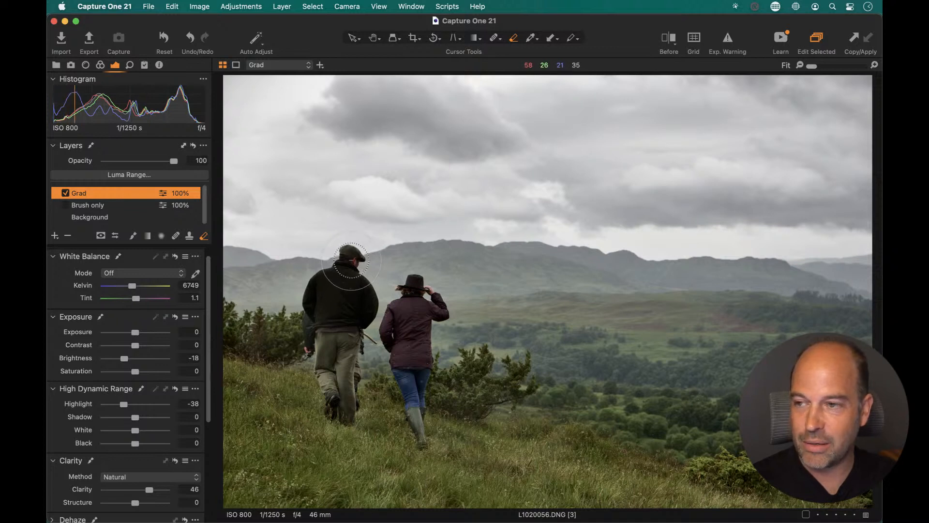
pyautogui.click(347, 272)
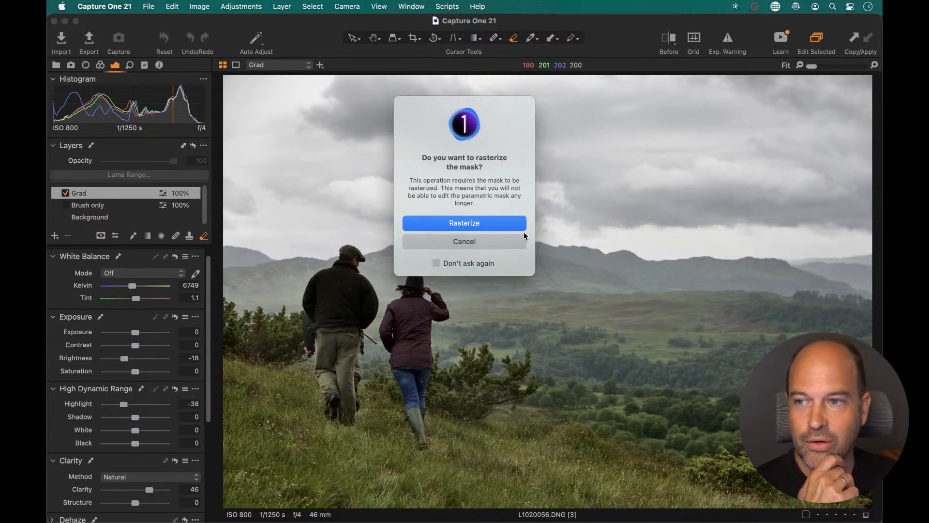
pyautogui.click(484, 241)
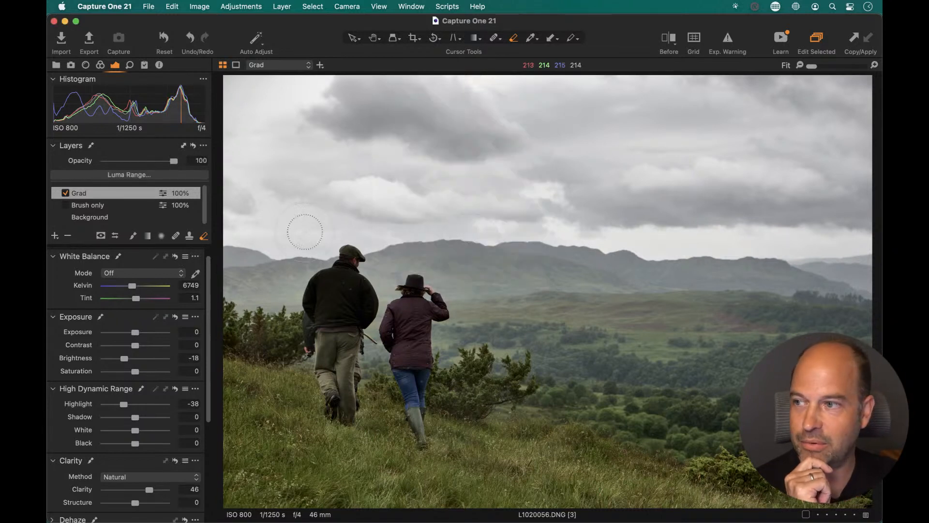
# Step: Lower the Grad layer's linear gradient slightly in the valley, then try erasing it over the man and decline rasterizing the mask
pyautogui.click(148, 236)
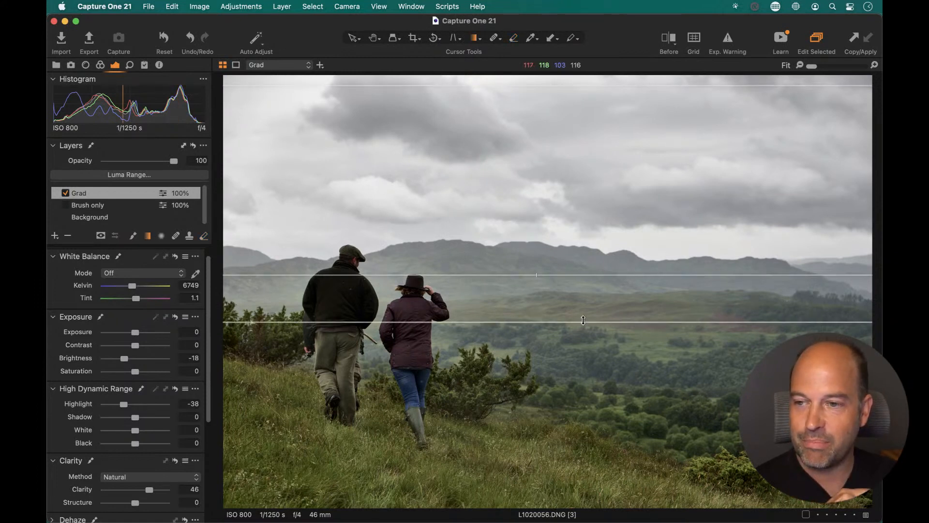
pyautogui.moveTo(566, 317)
pyautogui.mouseDown()
pyautogui.moveTo(565, 332)
pyautogui.moveTo(564, 307)
pyautogui.moveTo(563, 324)
pyautogui.mouseUp()
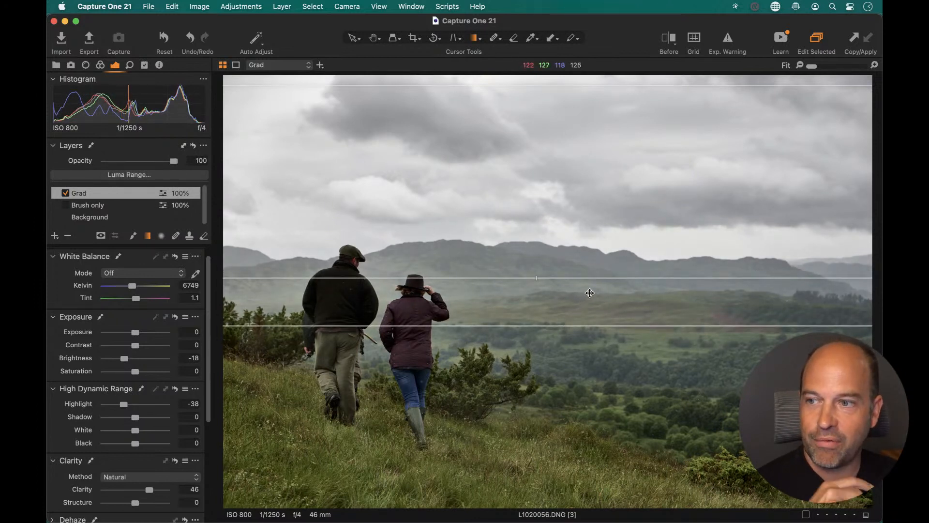
pyautogui.click(204, 236)
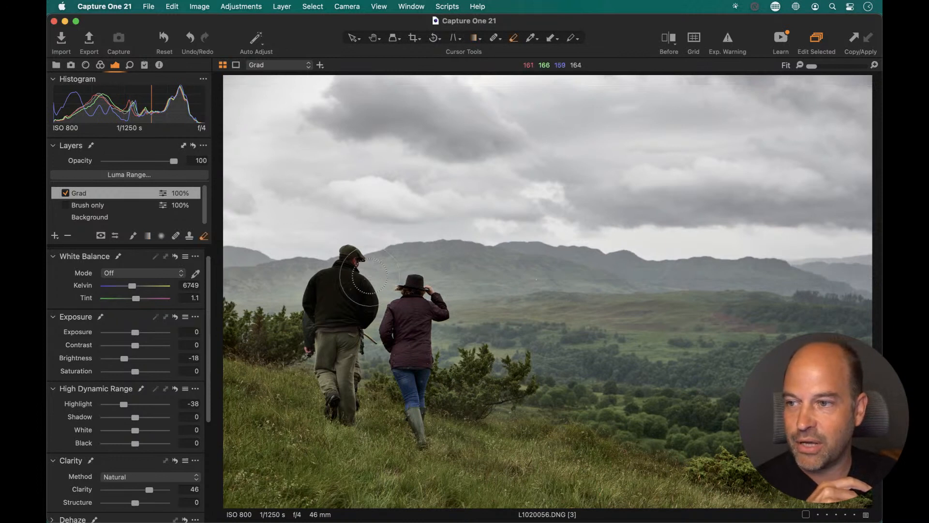
pyautogui.click(339, 285)
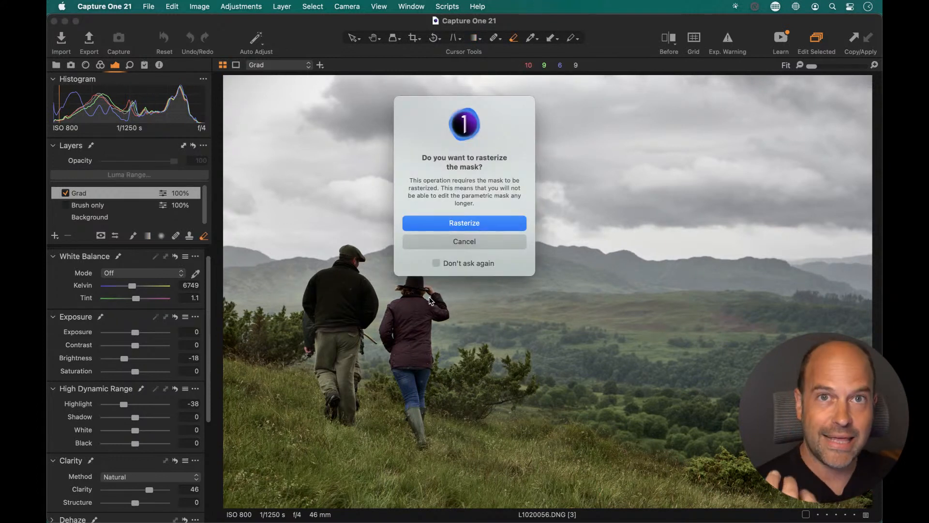
pyautogui.click(466, 242)
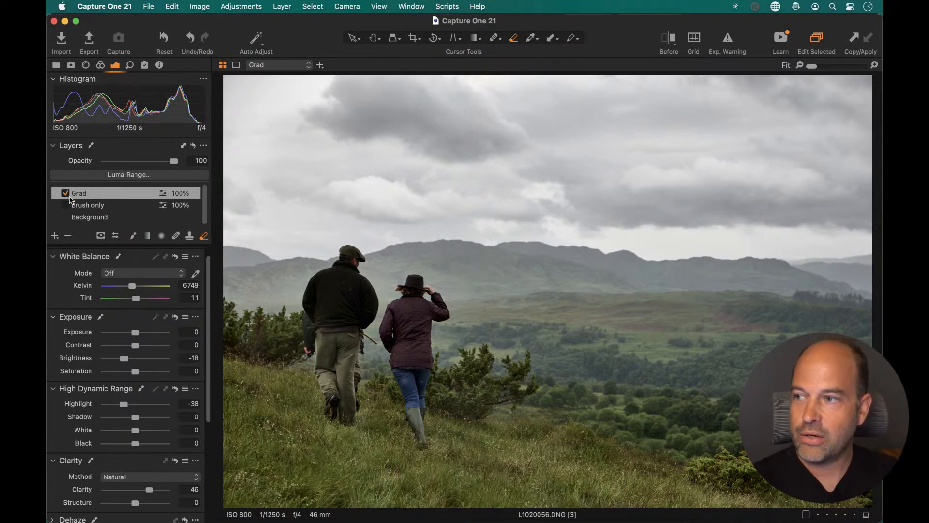
# Step: Rasterize the Grad layer's gradient mask and check its red overlay on the photo
pyautogui.rightClick(132, 195)
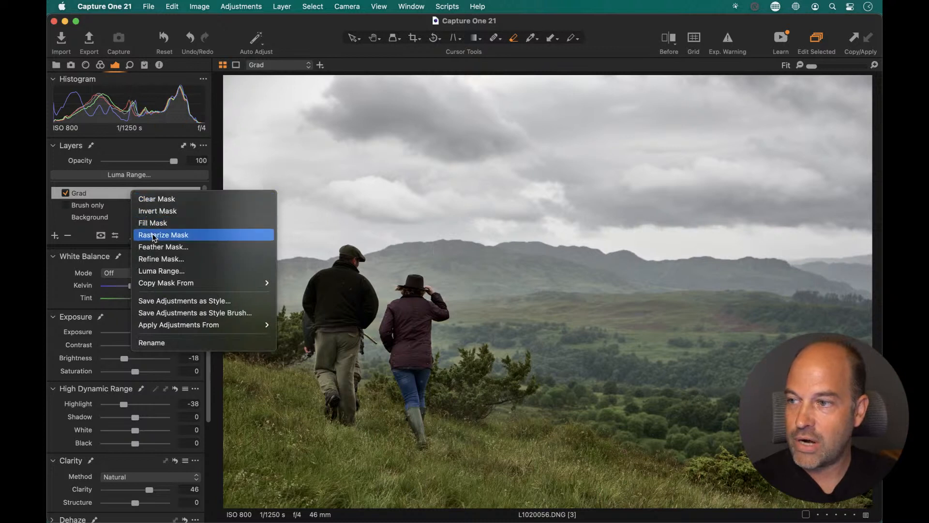
pyautogui.click(193, 235)
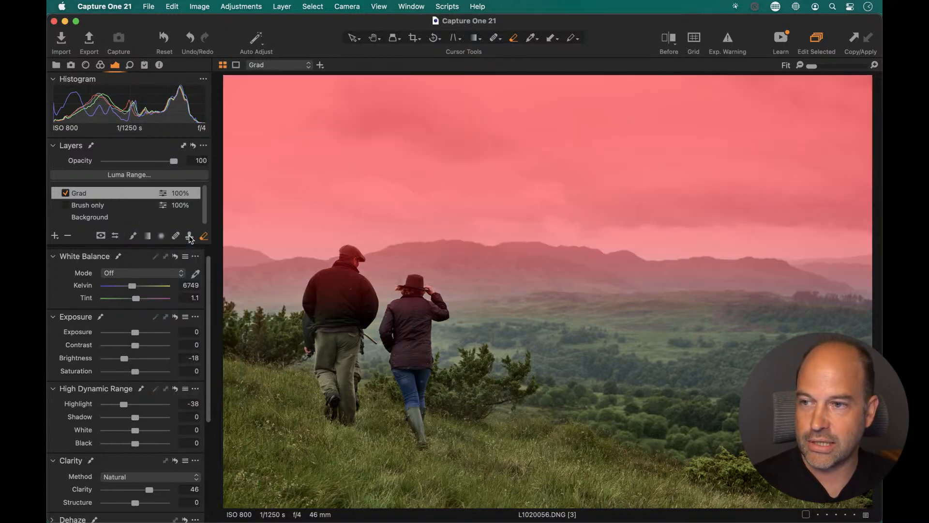
pyautogui.click(189, 235)
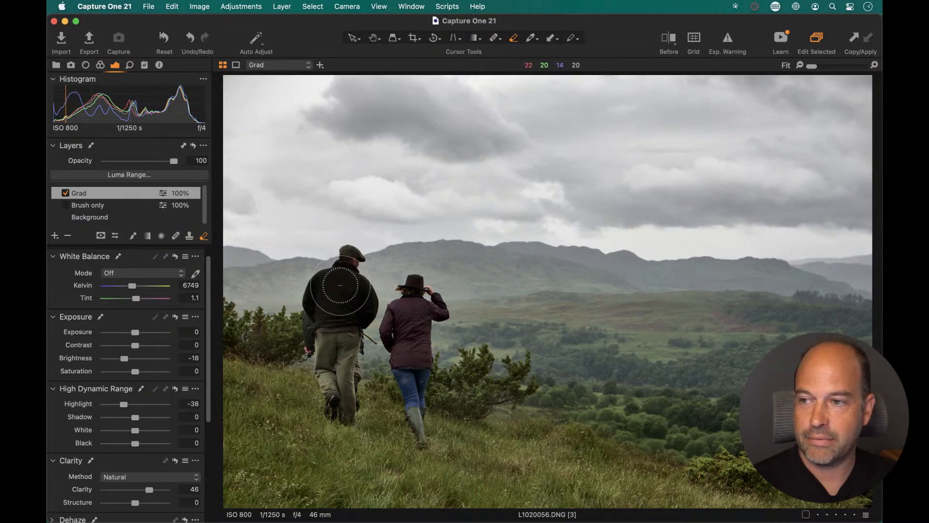
# Step: Erase the Grad mask over the man using the eraser at size 326, hardness 30 and flow 100
pyautogui.rightClick(339, 294)
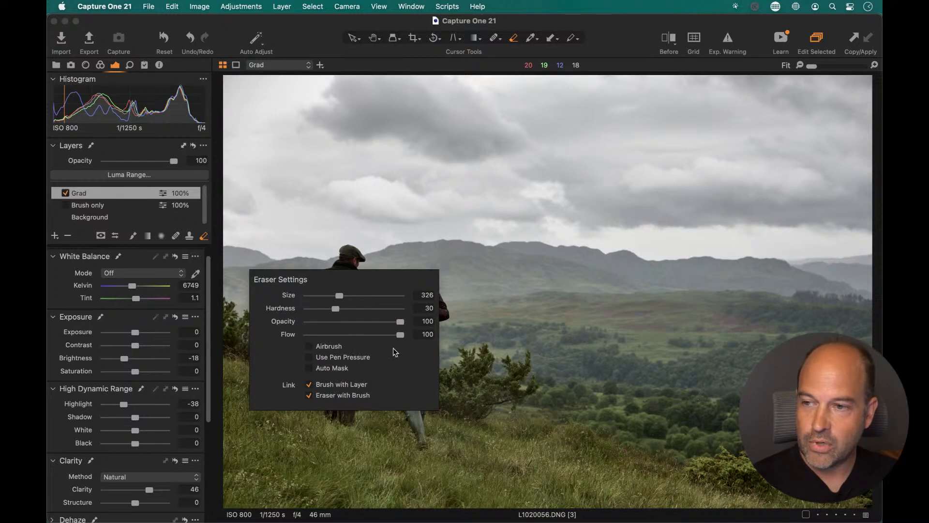
pyautogui.click(373, 216)
pyautogui.moveTo(341, 281)
pyautogui.mouseDown()
pyautogui.moveTo(360, 295)
pyautogui.moveTo(314, 294)
pyautogui.moveTo(342, 282)
pyautogui.moveTo(347, 268)
pyautogui.moveTo(353, 291)
pyautogui.moveTo(419, 289)
pyautogui.moveTo(312, 365)
pyautogui.mouseUp()
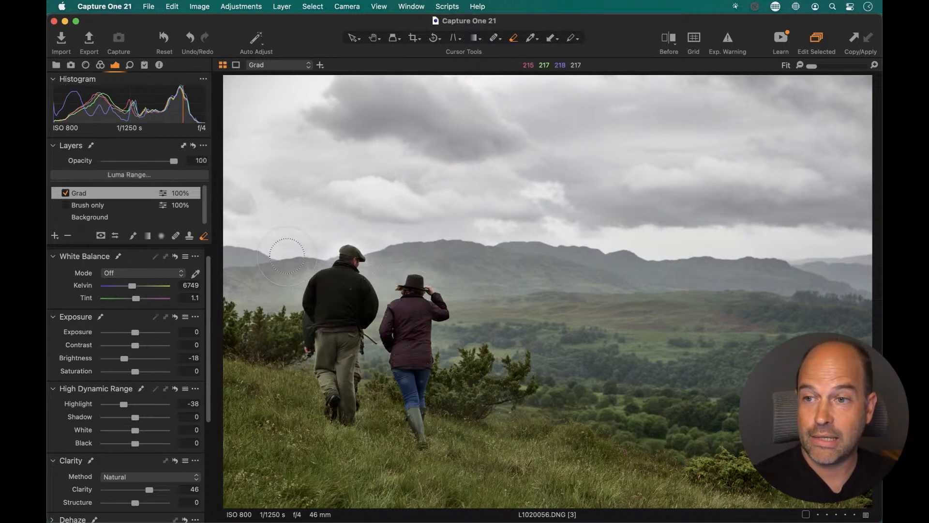
# Step: Compare the photo with and without the Grad layer, and examine the erased mask around the man's head at 200%
pyautogui.click(66, 193)
pyautogui.click(64, 193)
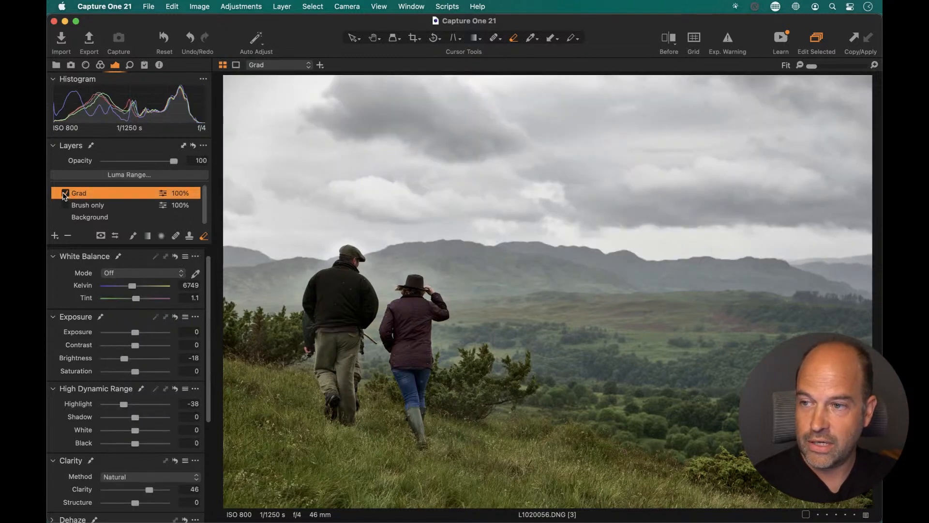
pyautogui.press('super+plus')
pyautogui.press('super+plus')
pyautogui.press('super+plus')
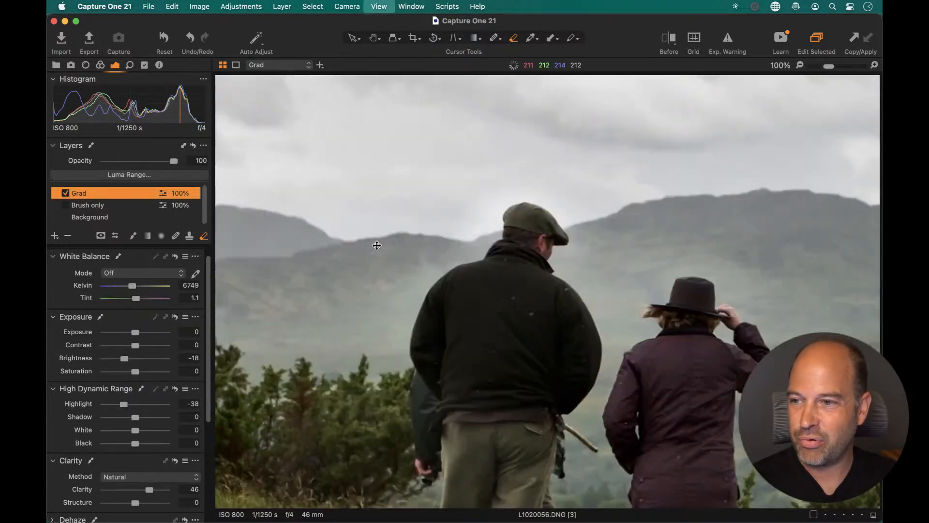
pyautogui.moveTo(467, 213)
pyautogui.mouseDown()
pyautogui.moveTo(455, 287)
pyautogui.moveTo(436, 291)
pyautogui.mouseUp()
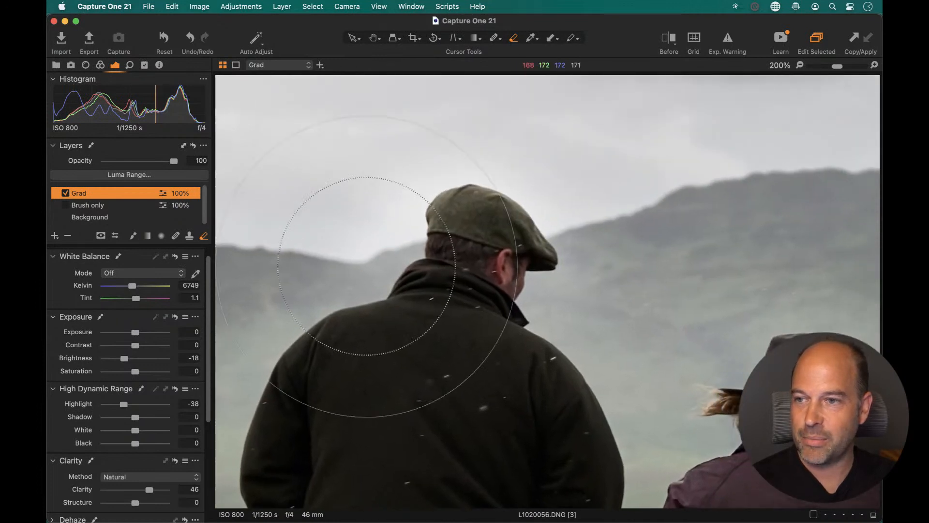
pyautogui.press('m')
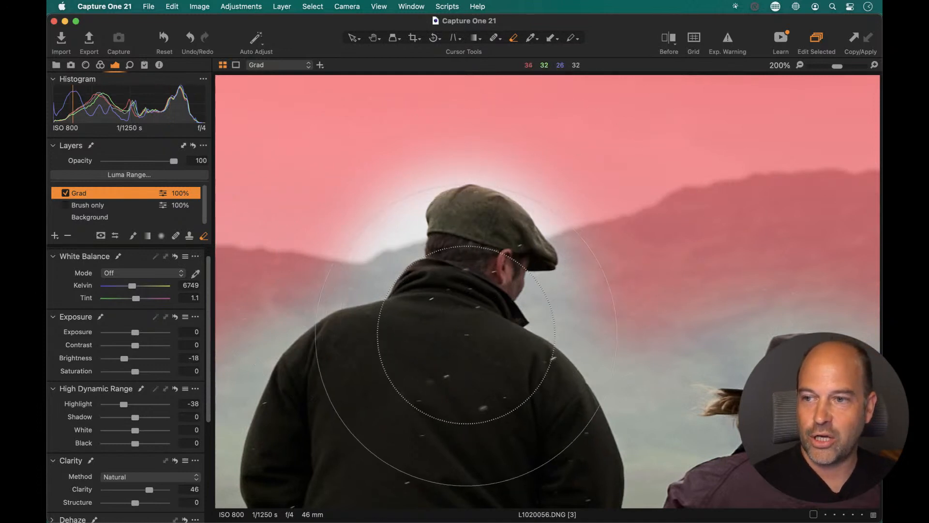
# Step: Reduce the eraser size to 95 and undo the erasing over the man on the Grad layer
pyautogui.rightClick(459, 332)
pyautogui.moveTo(454, 338); pyautogui.dragTo(442, 340)
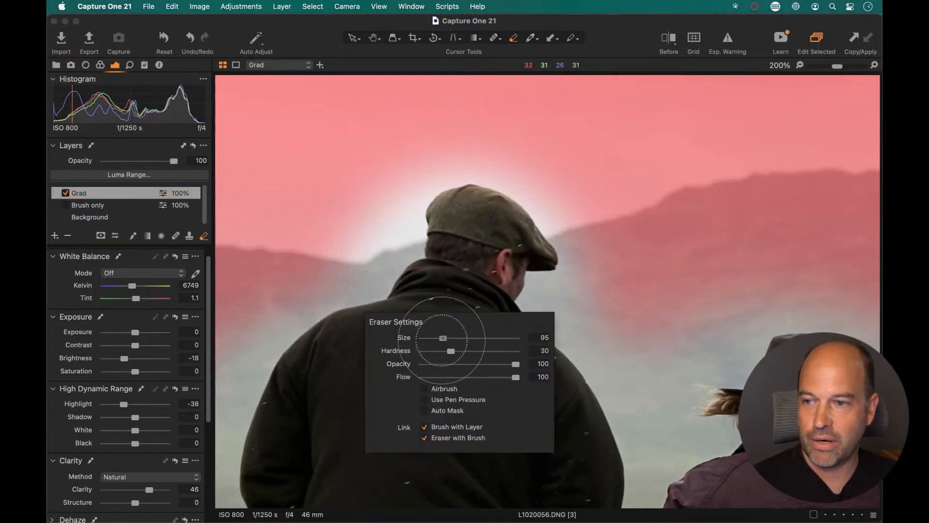
pyautogui.click(473, 249)
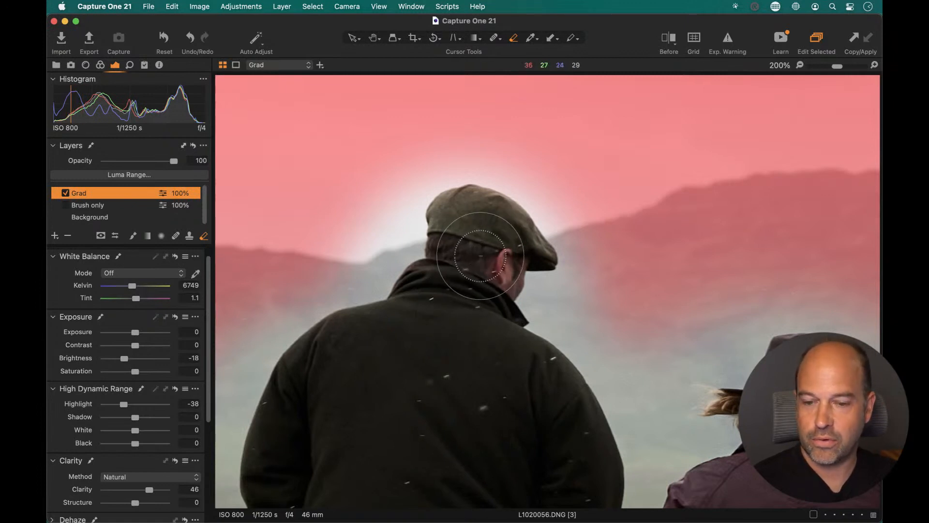
pyautogui.press('super+z')
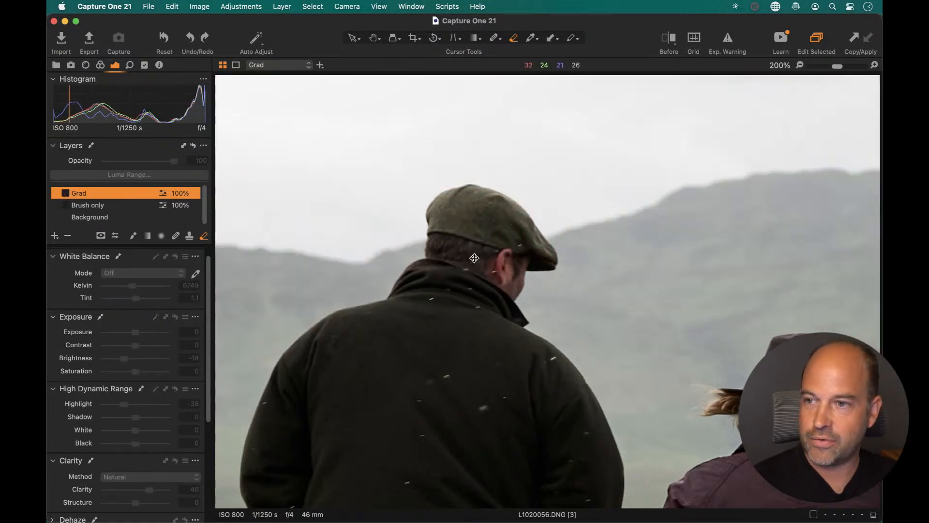
pyautogui.press('super+z')
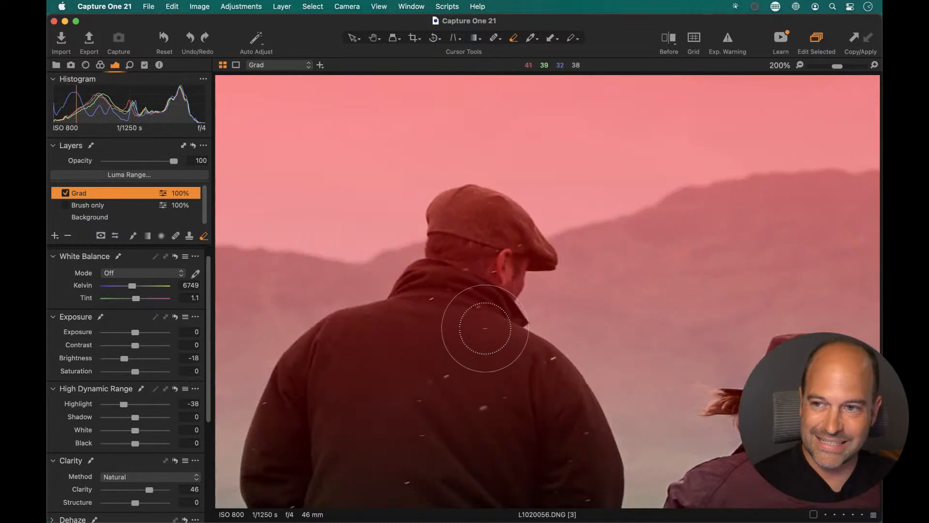
# Step: Set the eraser's flow to 8, size to 199 and hardness to 31 for gradual erasing over the man
pyautogui.press('super+0')
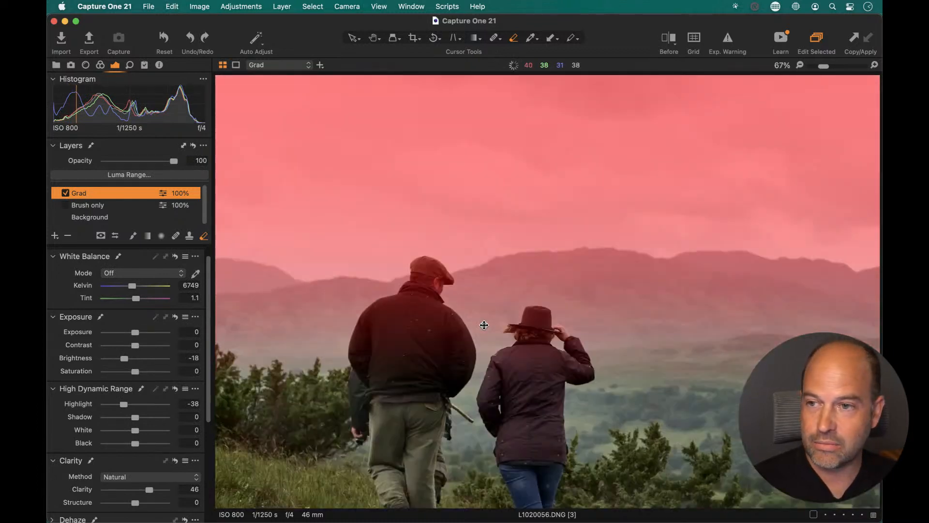
pyautogui.press('super+minus')
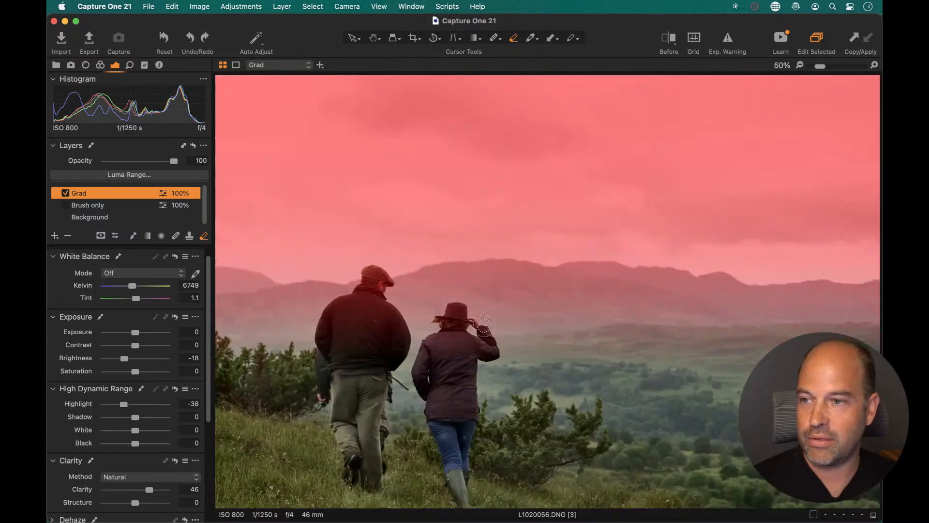
pyautogui.rightClick(364, 329)
pyautogui.moveTo(437, 370); pyautogui.dragTo(346, 370)
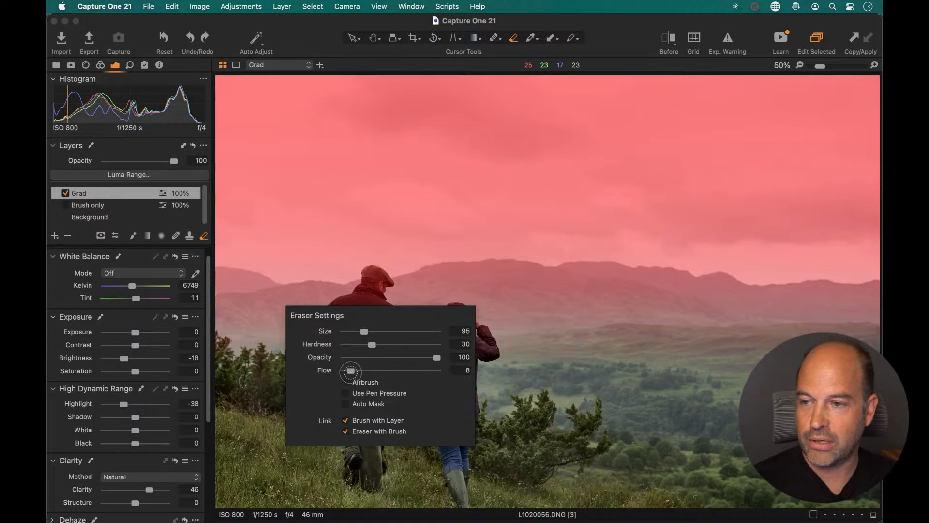
pyautogui.click(369, 296)
pyautogui.moveTo(369, 316); pyautogui.dragTo(374, 317)
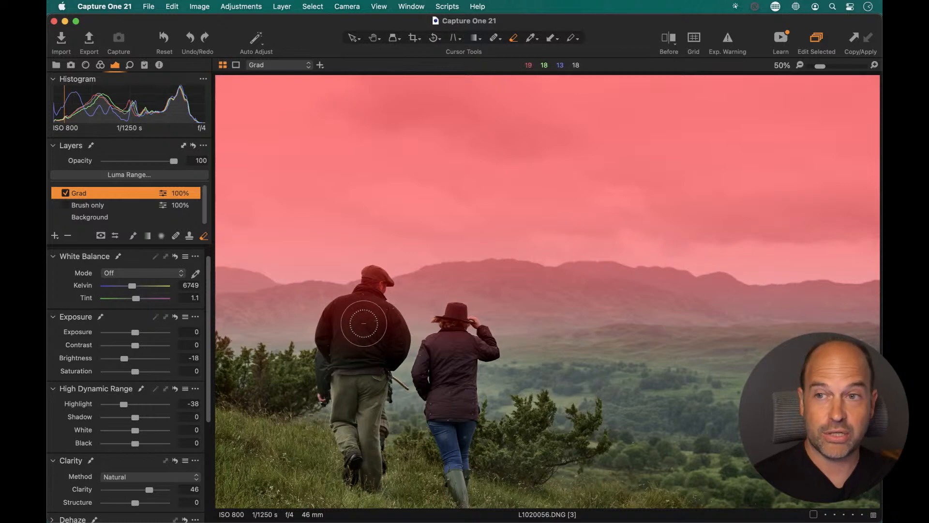
# Step: Gradually erase the Grad mask over the man's head and back with repeated low-flow strokes
pyautogui.rightClick(367, 331)
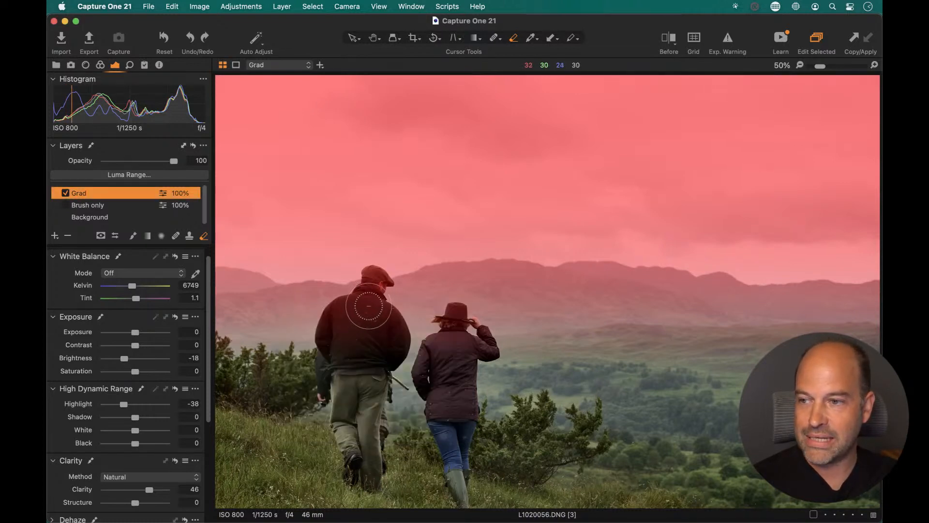
pyautogui.moveTo(370, 299)
pyautogui.mouseDown()
pyautogui.moveTo(339, 328)
pyautogui.moveTo(366, 300)
pyautogui.moveTo(342, 331)
pyautogui.moveTo(343, 353)
pyautogui.mouseUp()
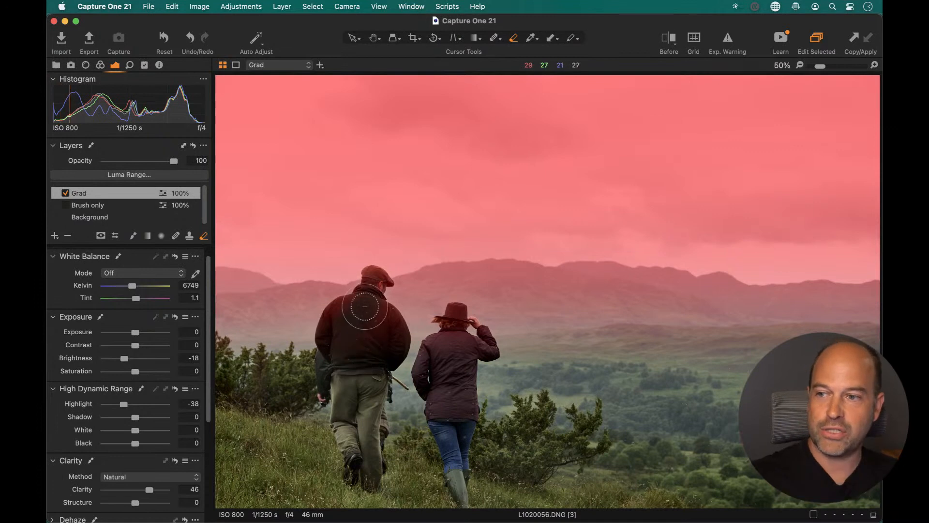
pyautogui.rightClick(359, 335)
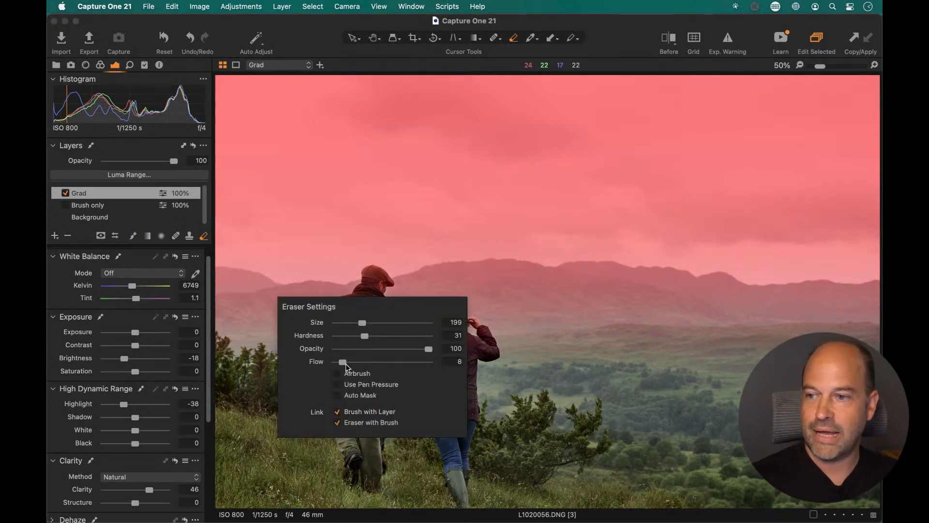
pyautogui.click(367, 292)
pyautogui.moveTo(366, 288)
pyautogui.mouseDown()
pyautogui.moveTo(371, 301)
pyautogui.moveTo(339, 326)
pyautogui.moveTo(383, 332)
pyautogui.moveTo(357, 311)
pyautogui.moveTo(353, 291)
pyautogui.mouseUp()
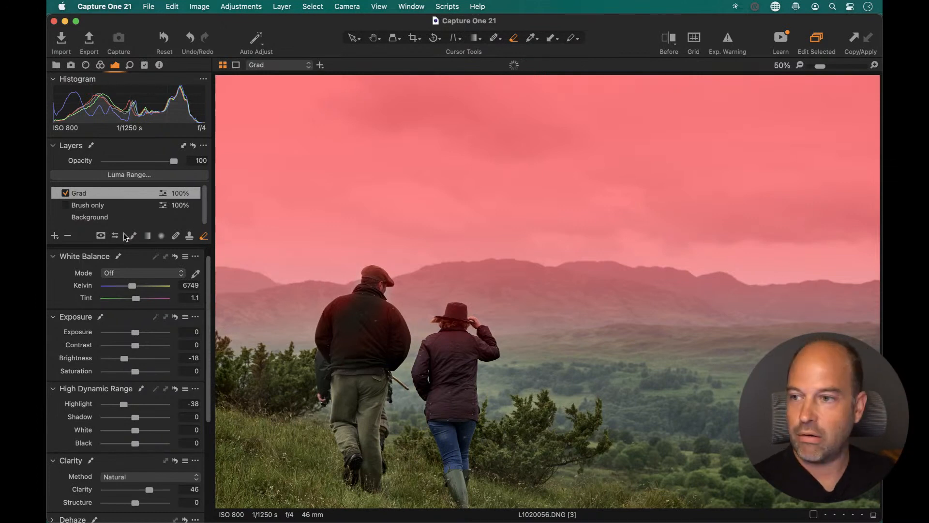
# Step: Examine the Grad layer's erased gradient as a grayscale mask, then return to the photo without any mask display
pyautogui.press('m')
pyautogui.click(103, 236)
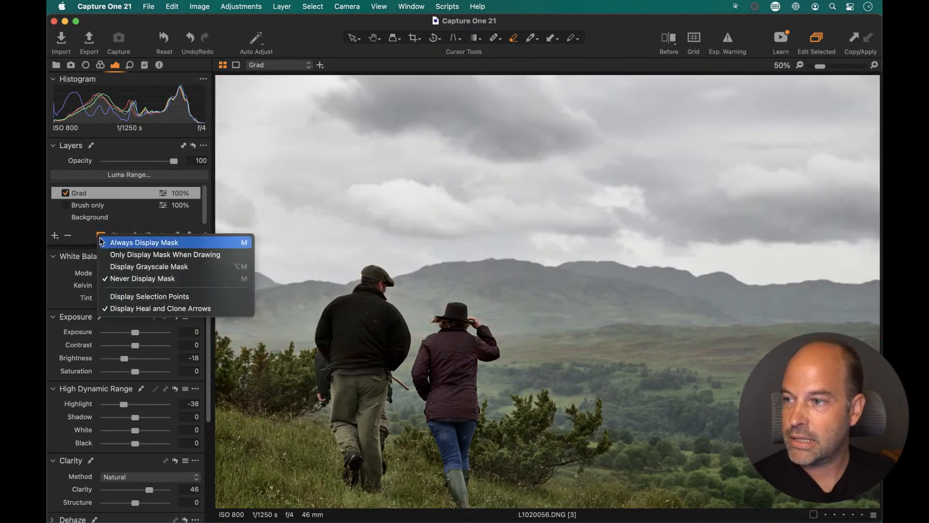
pyautogui.click(184, 269)
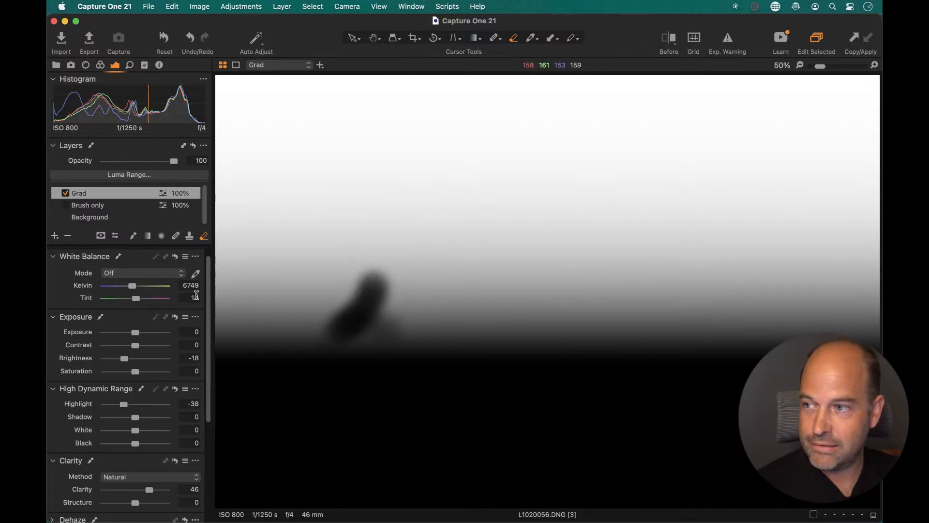
pyautogui.hotkey('alt', 'm')
pyautogui.press('m')
pyautogui.press('m')
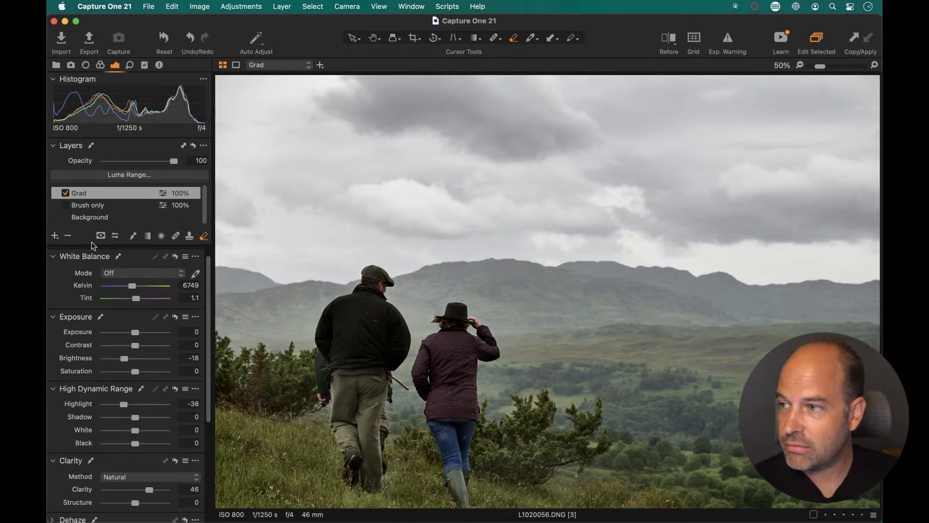
# Step: Add a new empty adjustment layer named Auto Mask above the Grad layer
pyautogui.click(54, 235)
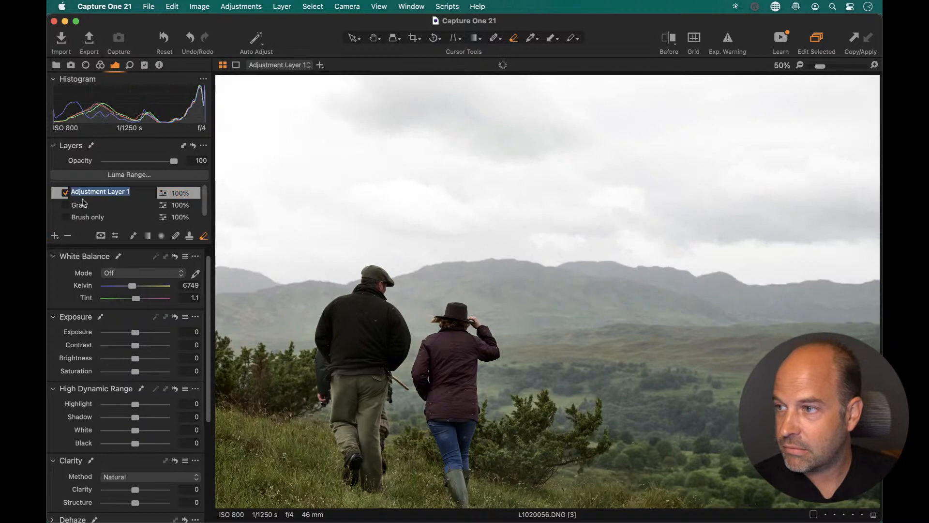
pyautogui.write('Auto Mask')
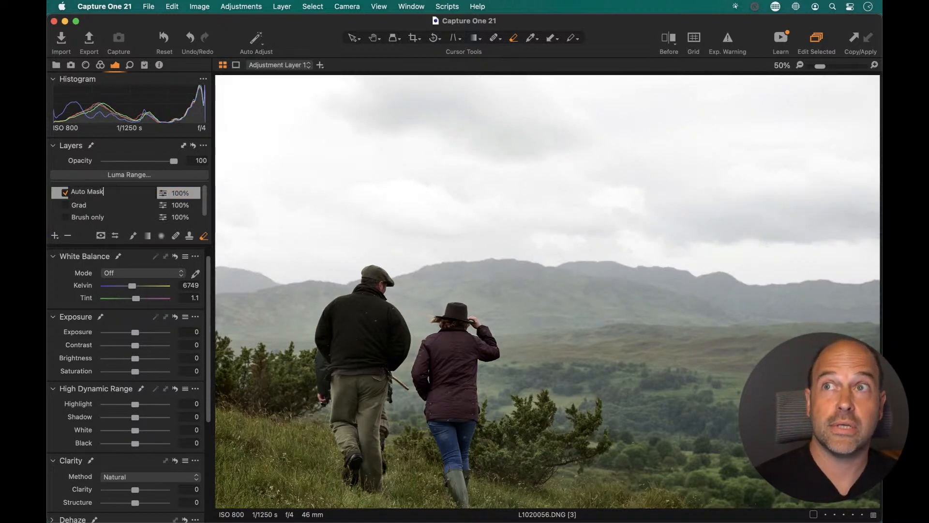
pyautogui.press('Return')
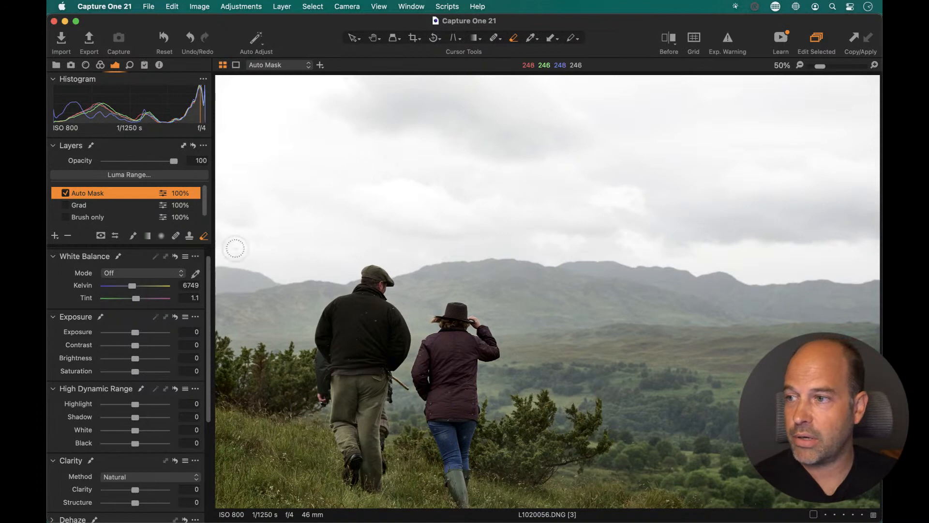
# Step: Switch to the mask brush on the Auto Mask layer and enable its Auto Mask option
pyautogui.click(384, 191)
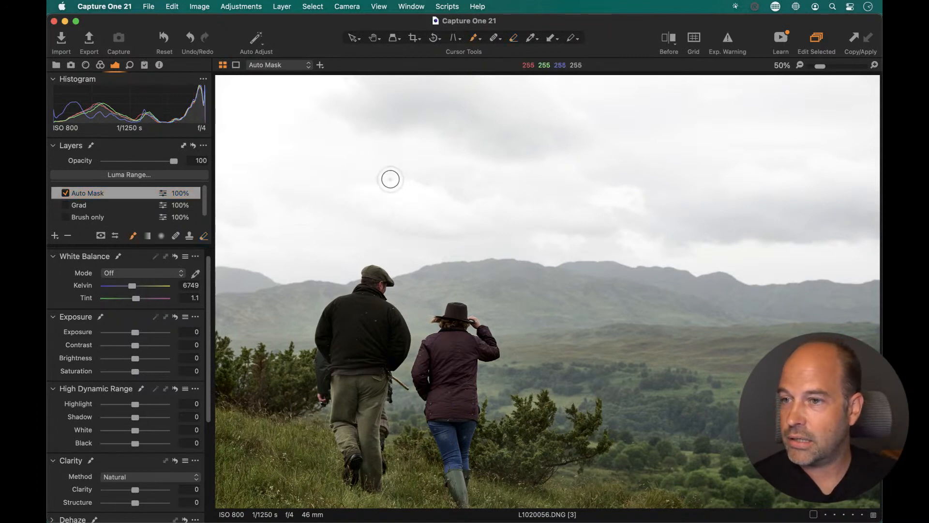
pyautogui.rightClick(356, 199)
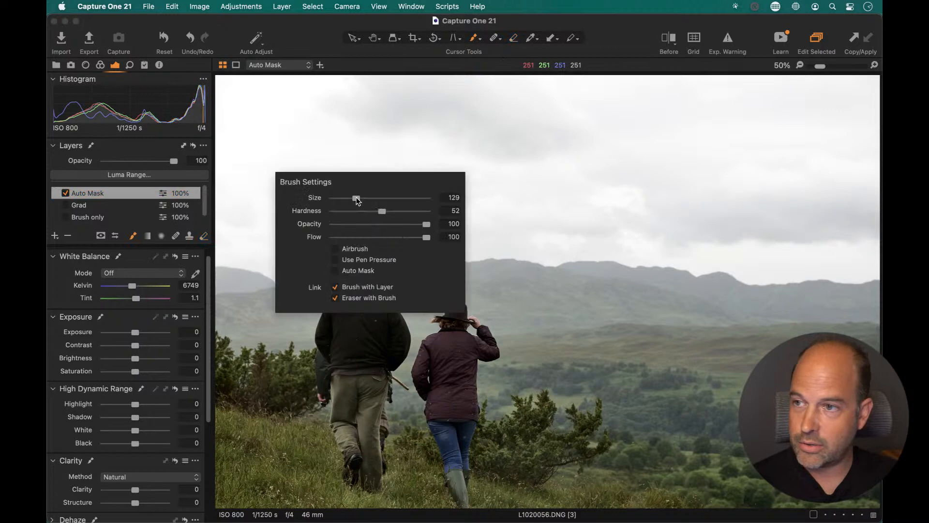
pyautogui.click(337, 271)
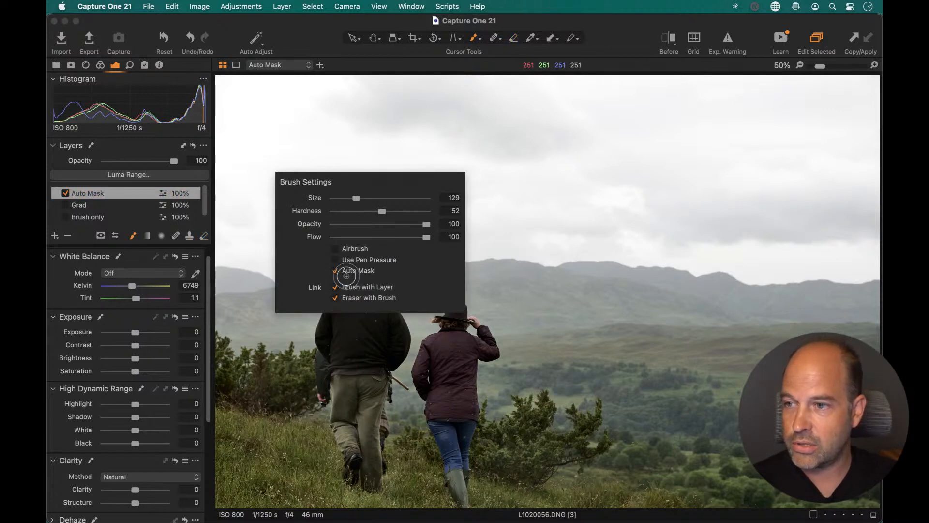
# Step: Brush a test dab onto the sky above the man, and clear the Auto Mask layer's mask
pyautogui.rightClick(371, 208)
pyautogui.moveTo(378, 207); pyautogui.dragTo(390, 208)
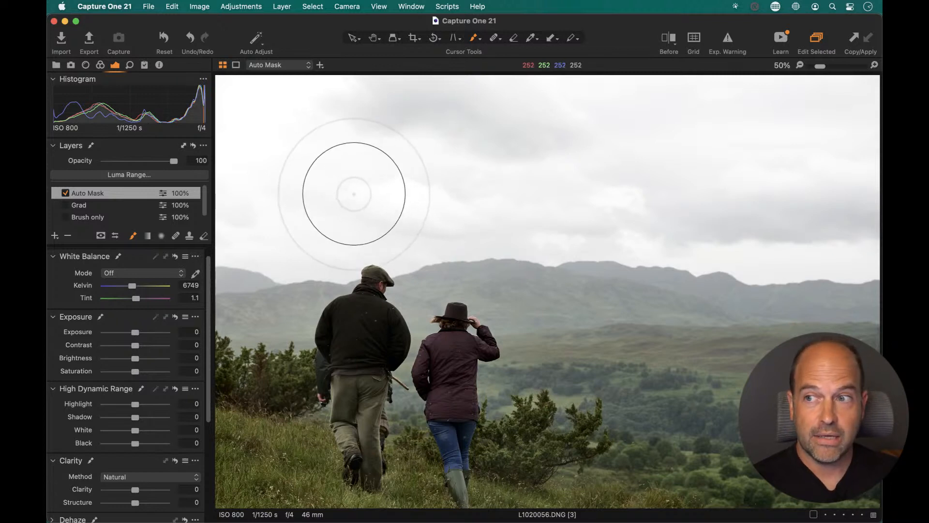
pyautogui.moveTo(351, 199); pyautogui.dragTo(353, 193)
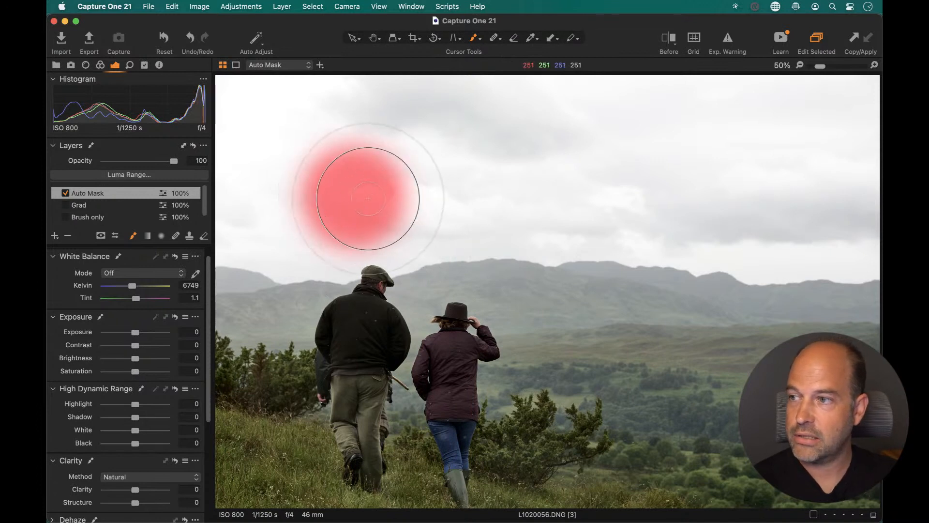
pyautogui.rightClick(121, 195)
pyautogui.click(121, 198)
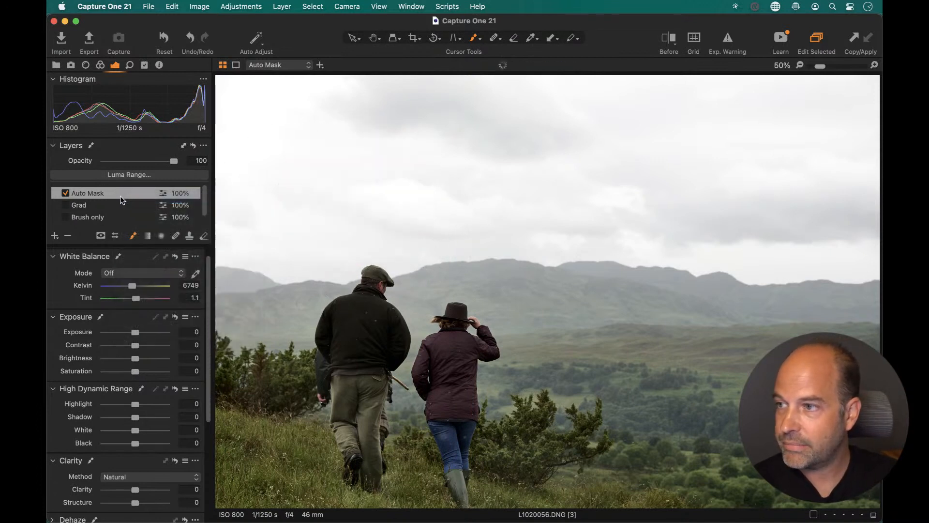
pyautogui.rightClick(109, 192)
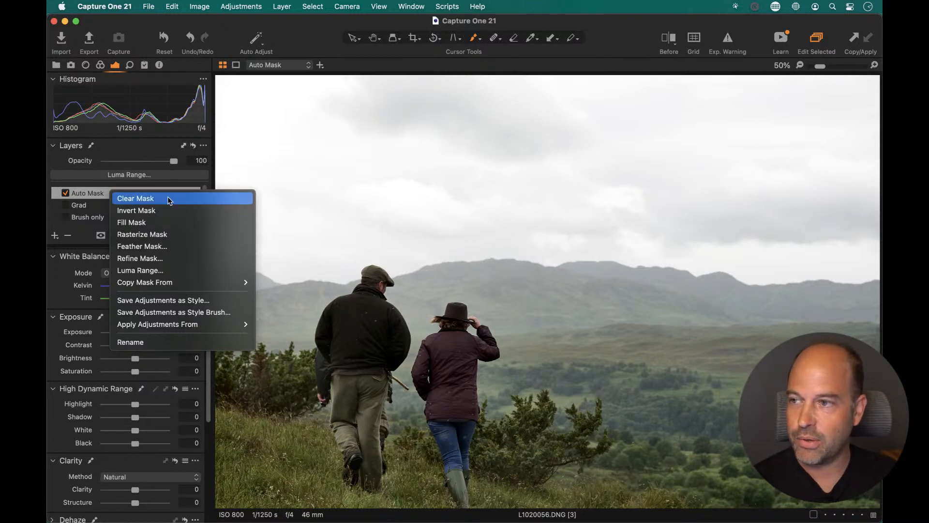
pyautogui.click(332, 53)
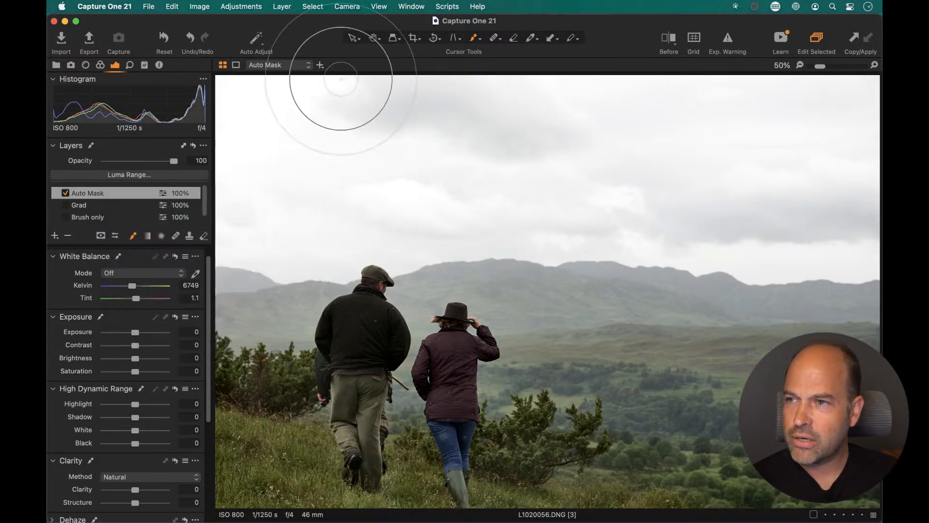
# Step: Shrink the brush and paint the auto-masked strip of sky along the skyline across the full width of the photo
pyautogui.rightClick(308, 183)
pyautogui.moveTo(318, 190); pyautogui.dragTo(309, 189)
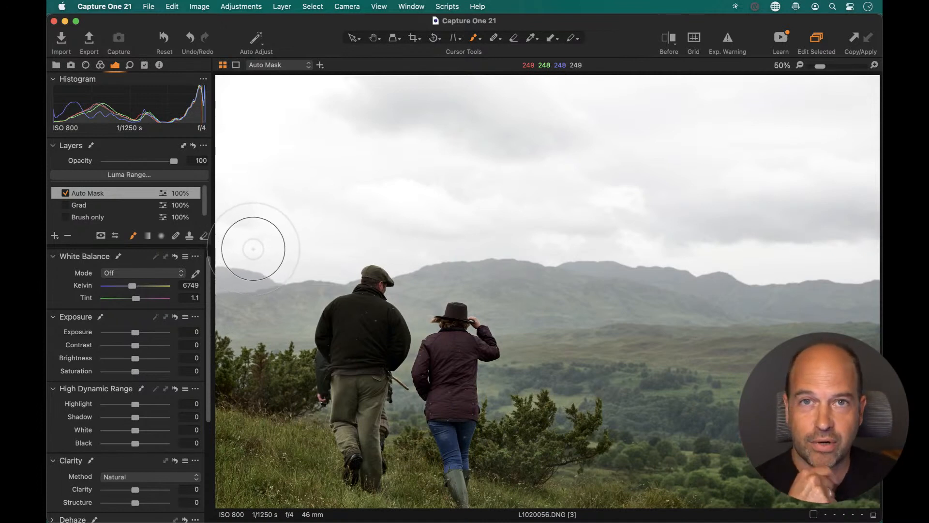
pyautogui.click(248, 247)
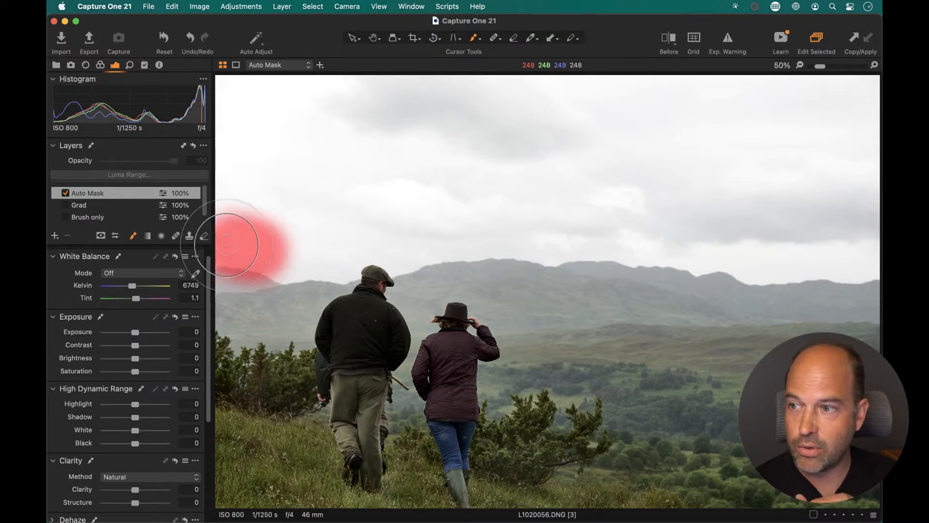
pyautogui.moveTo(246, 245)
pyautogui.mouseDown()
pyautogui.moveTo(287, 265)
pyautogui.moveTo(295, 264)
pyautogui.moveTo(236, 251)
pyautogui.moveTo(349, 260)
pyautogui.moveTo(350, 251)
pyautogui.moveTo(463, 237)
pyautogui.moveTo(698, 251)
pyautogui.moveTo(720, 247)
pyautogui.moveTo(710, 239)
pyautogui.moveTo(718, 237)
pyautogui.moveTo(752, 268)
pyautogui.moveTo(847, 251)
pyautogui.mouseUp()
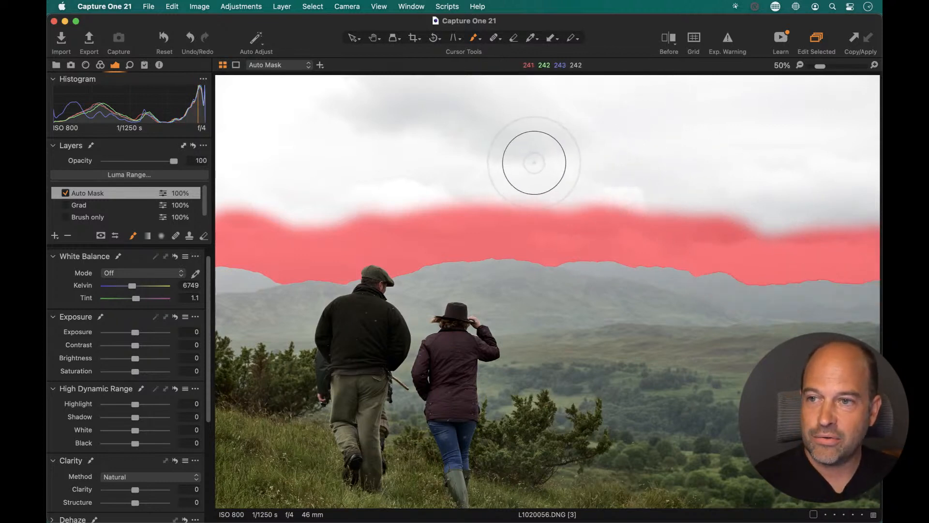
# Step: Enlarge the brush, outline the rest of the sky up to the photo's upper edge, and fill the enclosed mask area
pyautogui.rightClick(534, 162)
pyautogui.moveTo(234, 203)
pyautogui.mouseDown()
pyautogui.moveTo(228, 79)
pyautogui.moveTo(704, 77)
pyautogui.moveTo(874, 80)
pyautogui.moveTo(866, 202)
pyautogui.mouseUp()
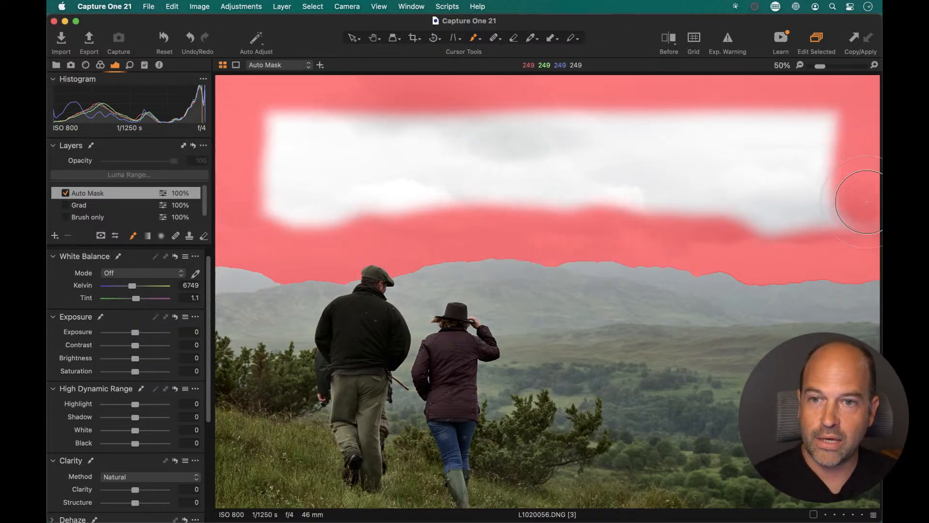
pyautogui.rightClick(96, 192)
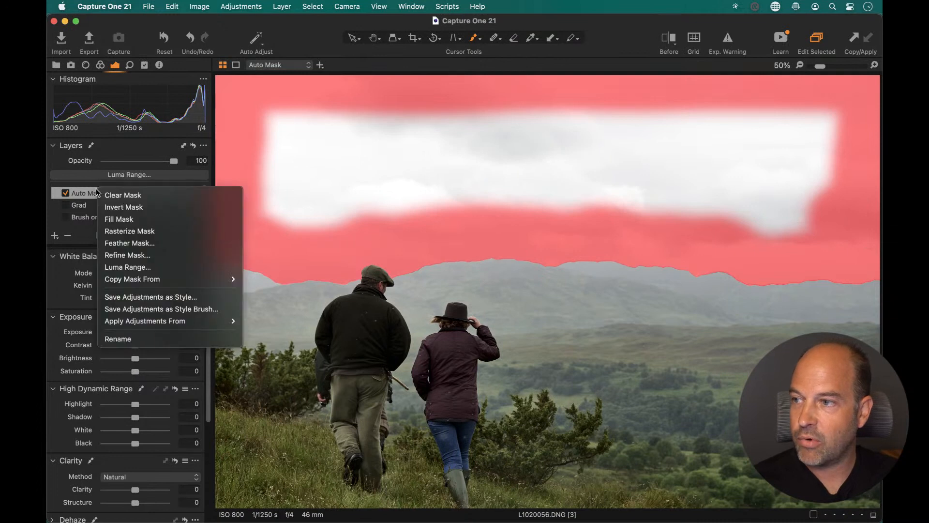
pyautogui.click(120, 218)
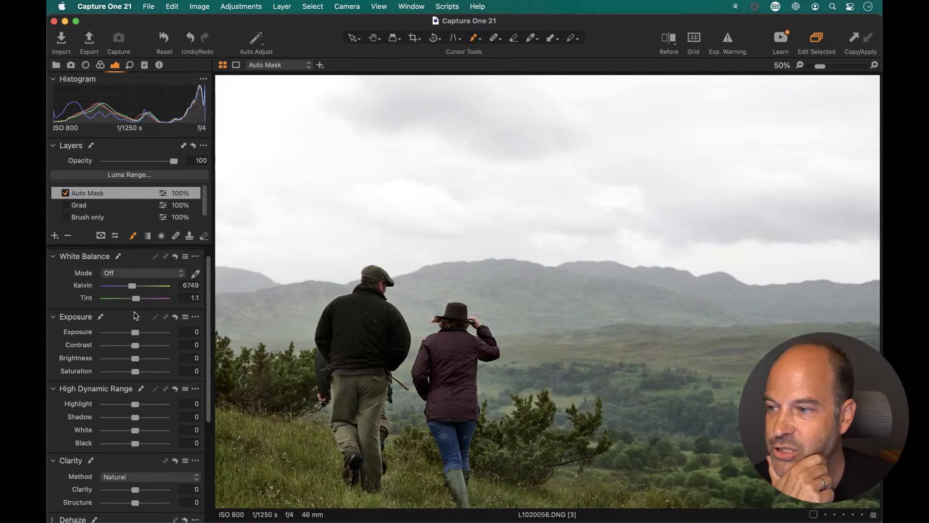
# Step: Darken the masked sky with Highlight -55, Clarity 43, Contrast 7 and Brightness -14
pyautogui.moveTo(136, 405); pyautogui.dragTo(121, 404)
pyautogui.moveTo(135, 490); pyautogui.dragTo(149, 489)
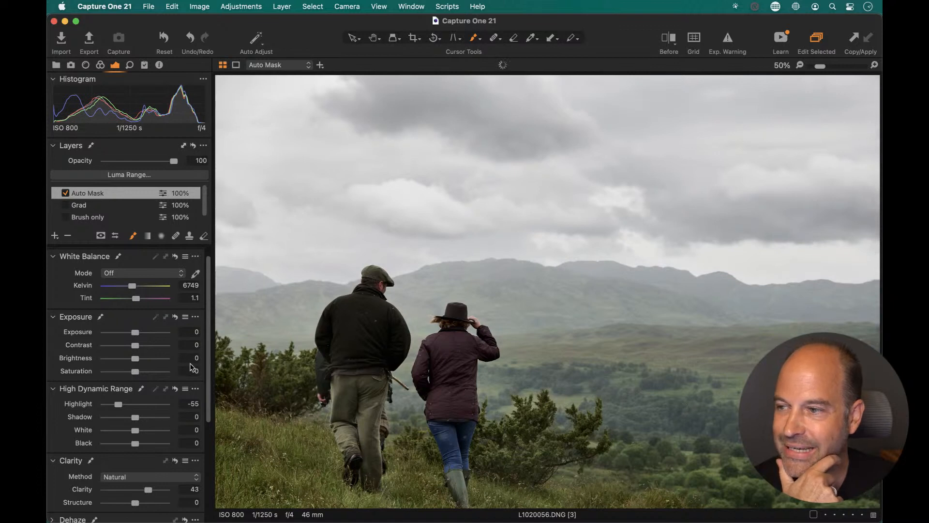
pyautogui.moveTo(138, 345); pyautogui.dragTo(126, 359)
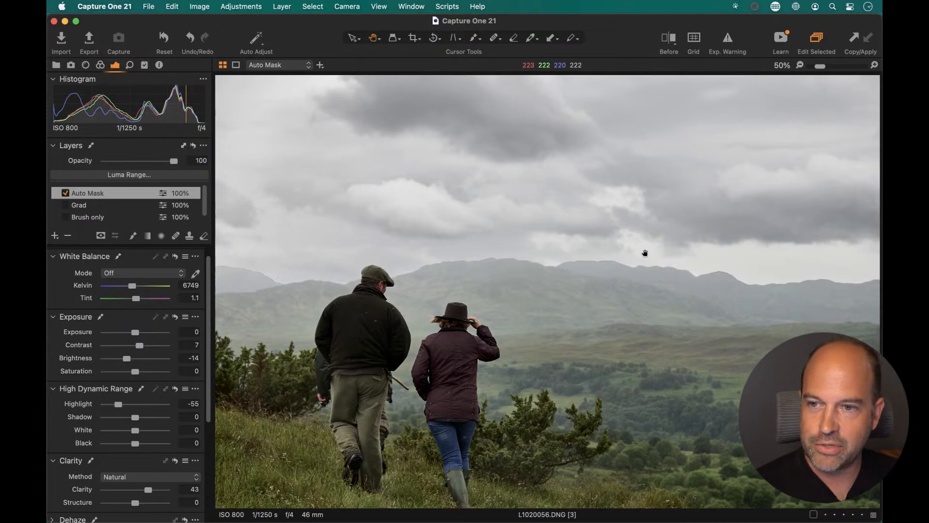
# Step: Examine the mask edge along the mountain skyline at 200% magnification, and return to the whole photo
pyautogui.doubleClick(654, 265)
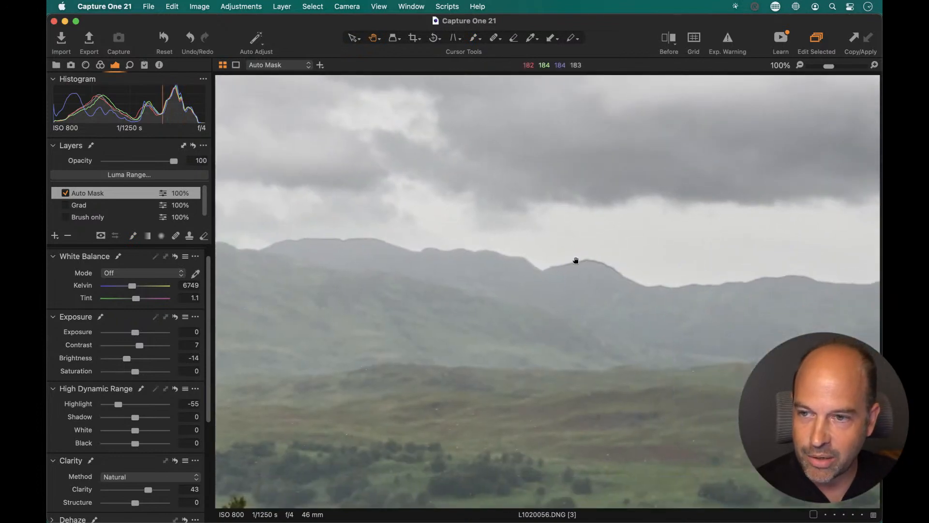
pyautogui.press('super+equal')
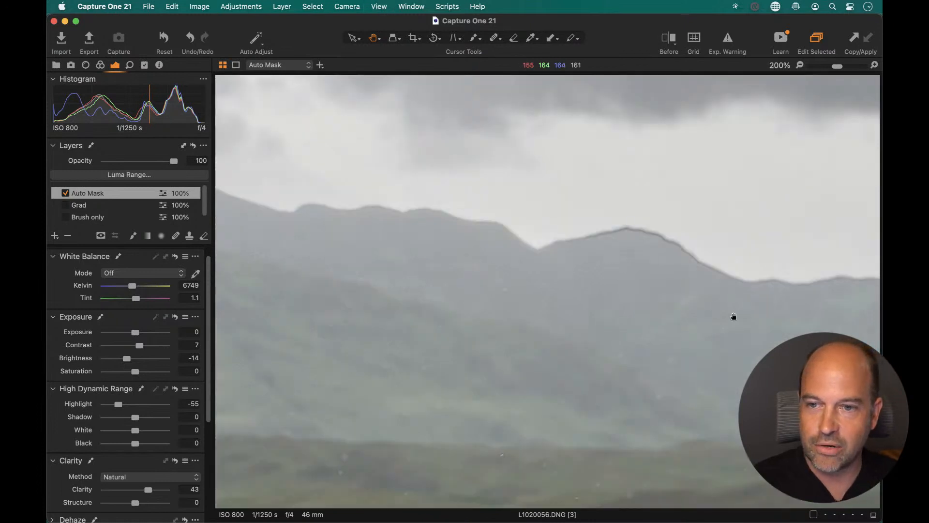
pyautogui.moveTo(716, 322); pyautogui.dragTo(462, 321)
pyautogui.moveTo(736, 305); pyautogui.dragTo(508, 311)
pyautogui.moveTo(682, 323); pyautogui.dragTo(594, 322)
pyautogui.moveTo(795, 337); pyautogui.dragTo(432, 332)
pyautogui.moveTo(251, 346); pyautogui.dragTo(658, 326)
pyautogui.doubleClick(659, 325)
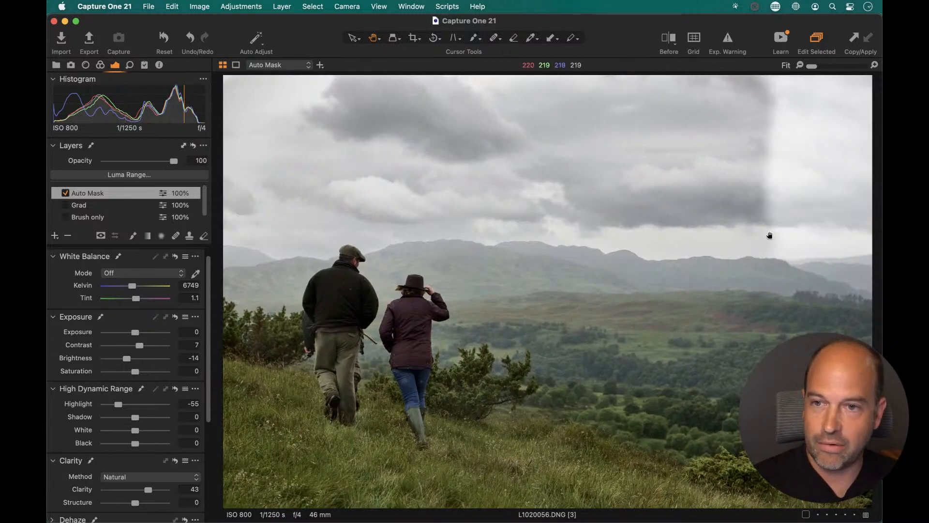
# Step: Undo the Contrast and Brightness changes, and brush the uncovered sky at the photo's far right into the mask with Auto Mask enabled
pyautogui.press('super+z')
pyautogui.press('super+z')
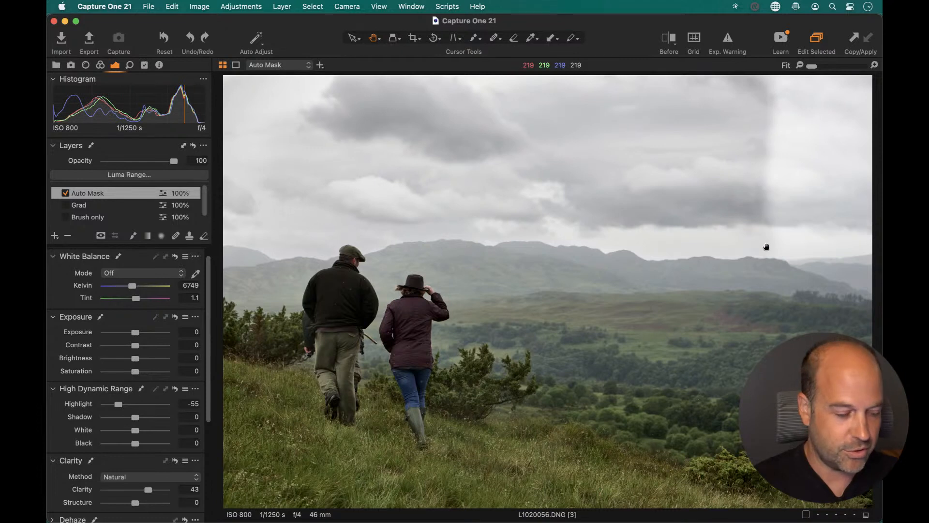
pyautogui.click(134, 236)
pyautogui.rightClick(679, 205)
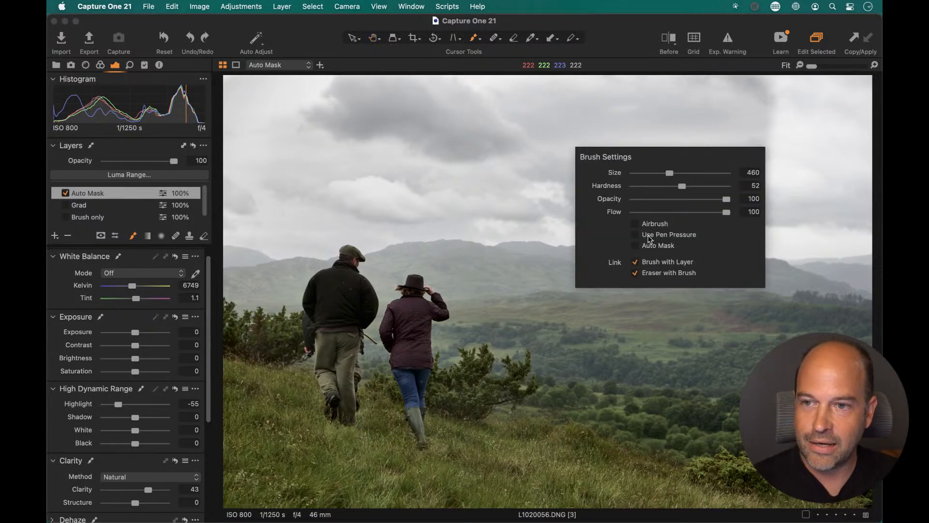
pyautogui.click(636, 245)
pyautogui.rightClick(762, 247)
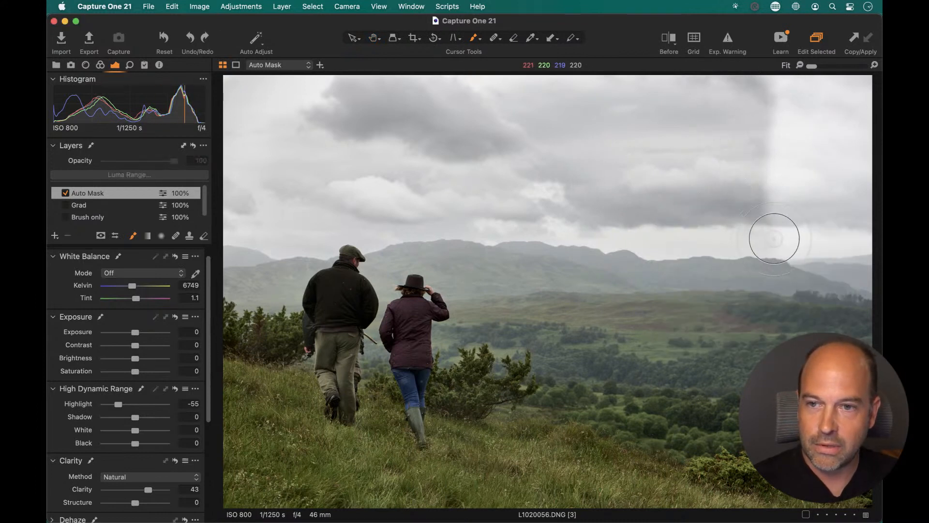
pyautogui.moveTo(789, 239)
pyautogui.mouseDown()
pyautogui.moveTo(866, 236)
pyautogui.moveTo(846, 231)
pyautogui.moveTo(858, 214)
pyautogui.moveTo(872, 70)
pyautogui.moveTo(768, 81)
pyautogui.moveTo(812, 75)
pyautogui.moveTo(856, 99)
pyautogui.moveTo(757, 167)
pyautogui.mouseUp()
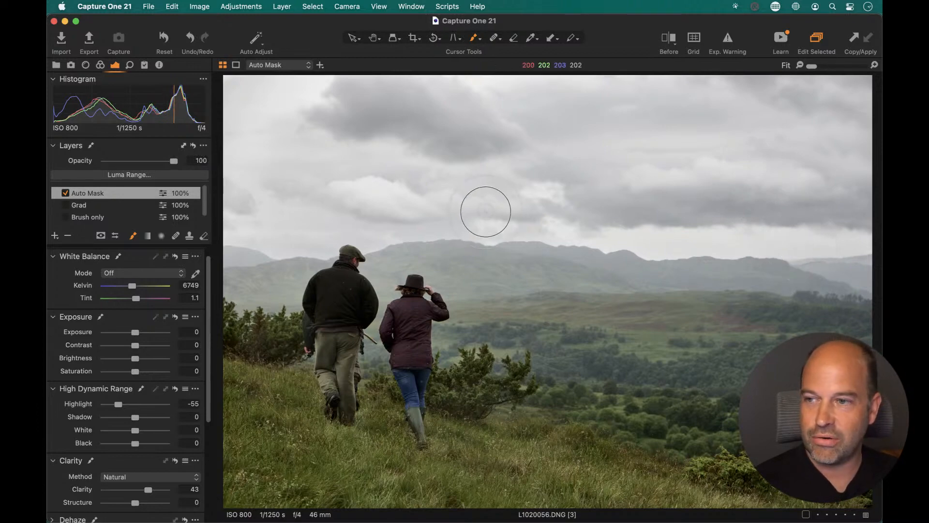
# Step: Inspect the adjusted sky's edges along the hills and around the man's cap at 100% magnification
pyautogui.press('h')
pyautogui.click(612, 238)
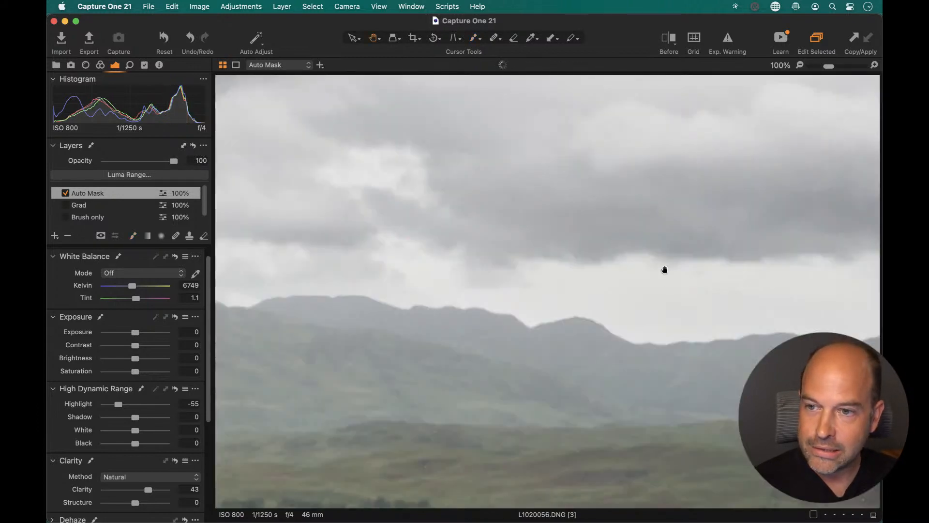
pyautogui.moveTo(540, 328); pyautogui.dragTo(579, 275)
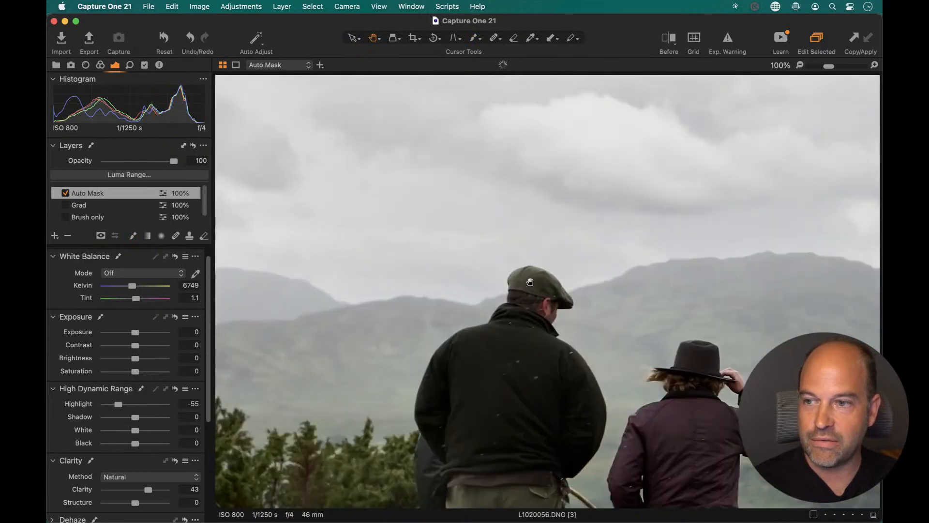
pyautogui.click(513, 223)
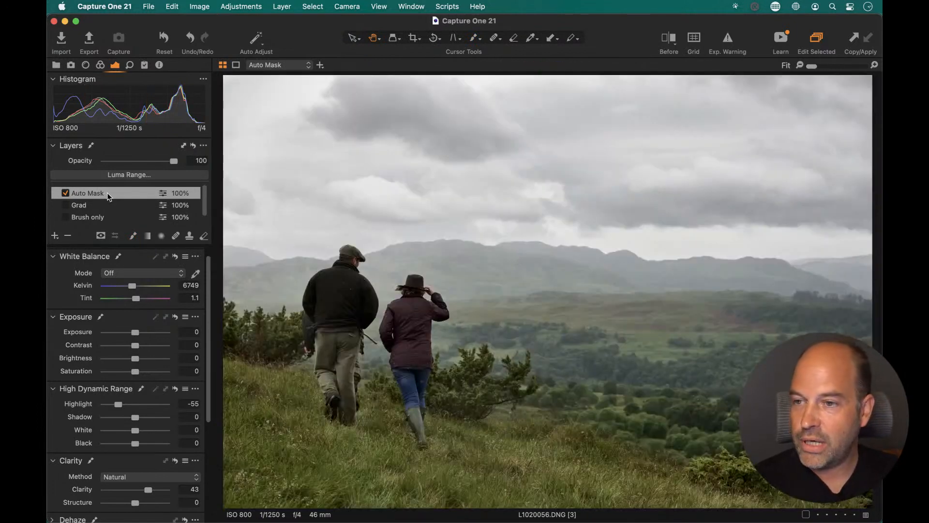
pyautogui.click(420, 237)
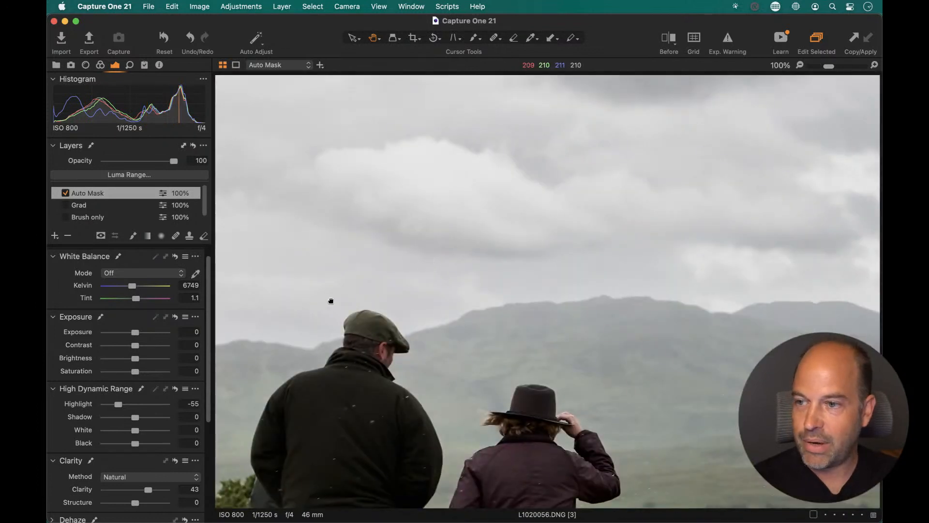
pyautogui.moveTo(321, 303); pyautogui.dragTo(571, 222)
# Step: Examine the Auto Mask layer as a grayscale mask along the whole skyline, and return to the full photo without mask display
pyautogui.click(103, 237)
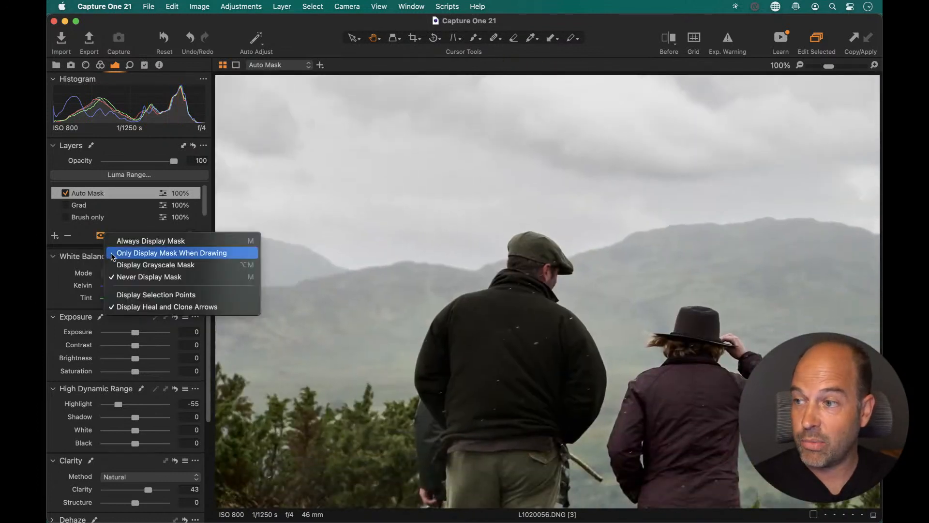
pyautogui.click(121, 265)
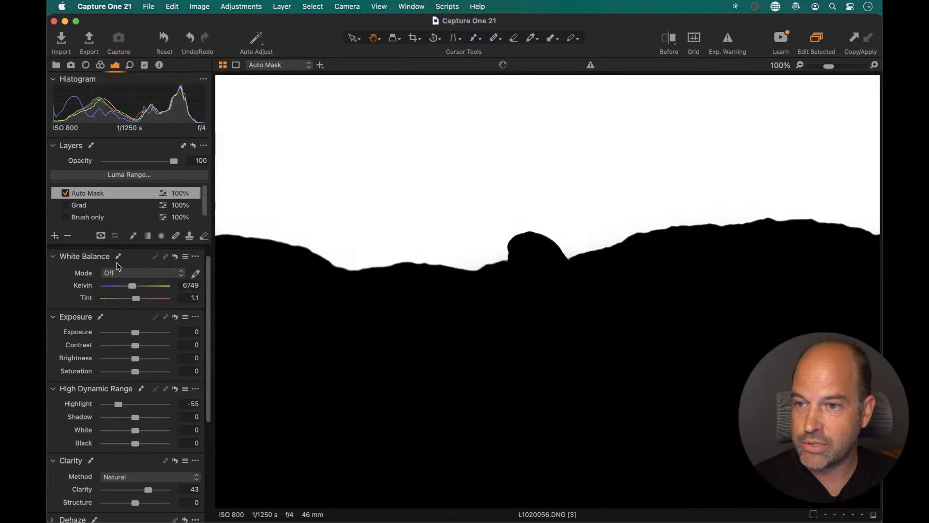
pyautogui.moveTo(689, 240); pyautogui.dragTo(541, 252)
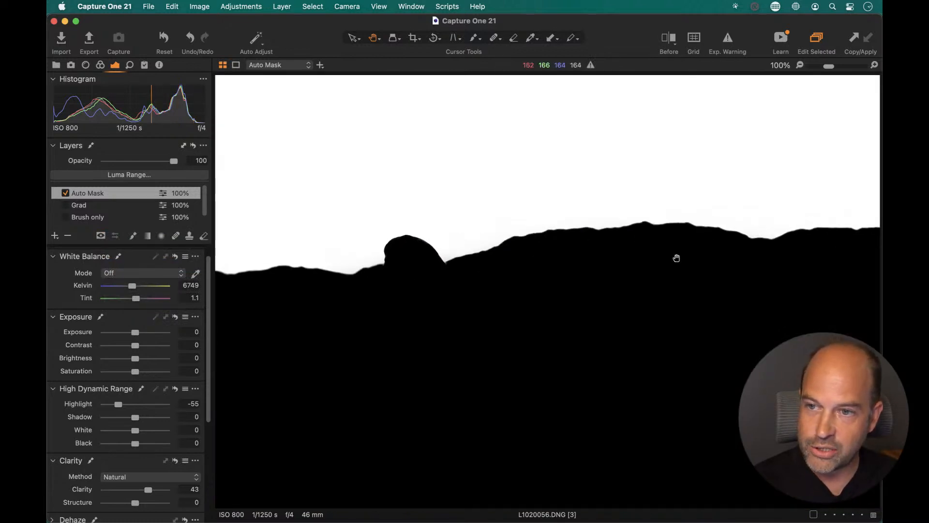
pyautogui.moveTo(670, 255); pyautogui.dragTo(355, 275)
pyautogui.moveTo(629, 283); pyautogui.dragTo(356, 255)
pyautogui.moveTo(636, 267); pyautogui.dragTo(384, 258)
pyautogui.moveTo(692, 265); pyautogui.dragTo(852, 268)
pyautogui.moveTo(489, 248); pyautogui.dragTo(829, 260)
pyautogui.moveTo(326, 269); pyautogui.dragTo(542, 270)
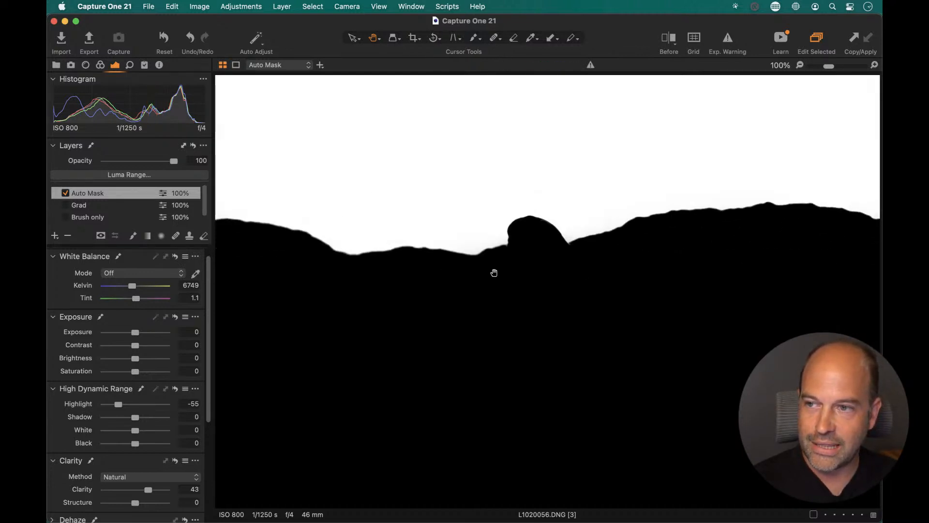
pyautogui.press('super+0')
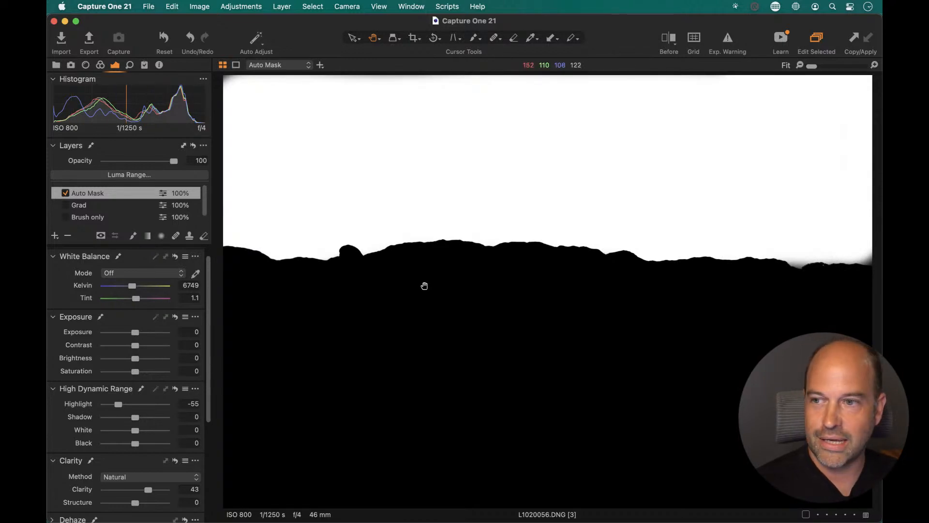
pyautogui.press('m')
pyautogui.press('m')
pyautogui.press('m')
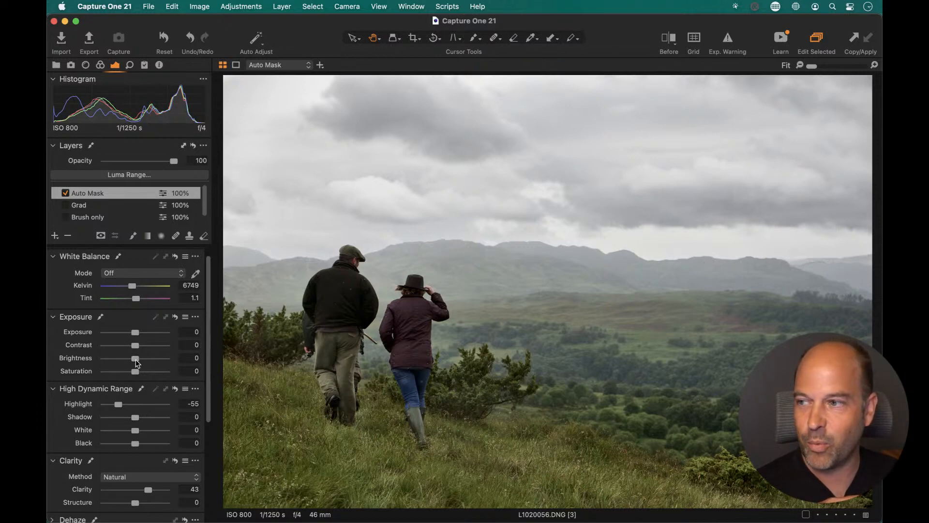
# Step: Set the Auto Mask layer's Brightness to -15 and inspect the skyline around the two walkers at 100%
pyautogui.moveTo(136, 358)
pyautogui.mouseDown()
pyautogui.moveTo(105, 361)
pyautogui.moveTo(126, 362)
pyautogui.mouseUp()
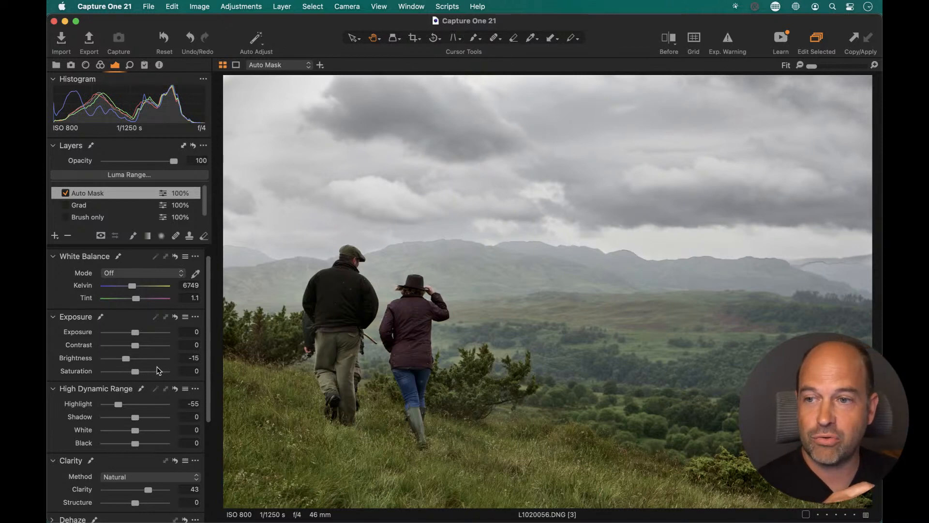
pyautogui.click(416, 266)
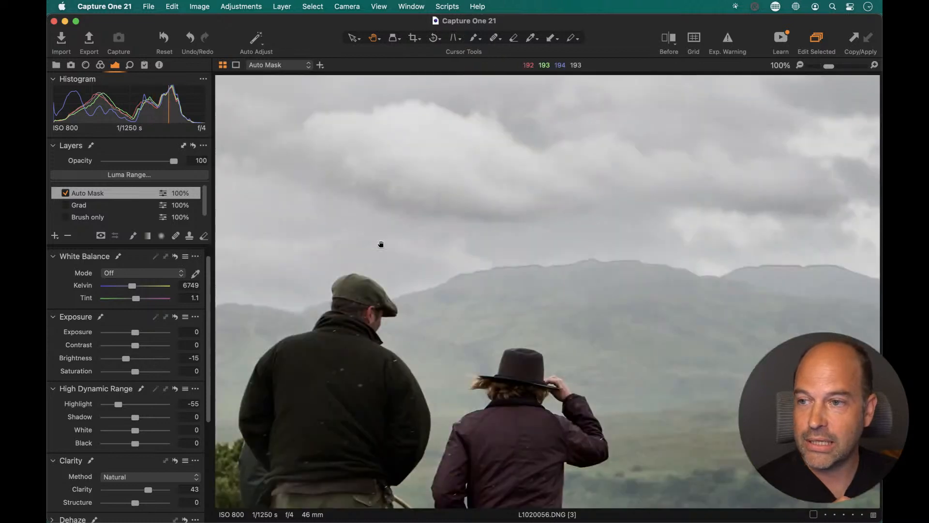
# Step: Refine the Auto Mask layer's mask edges with a radius of 260
pyautogui.rightClick(108, 196)
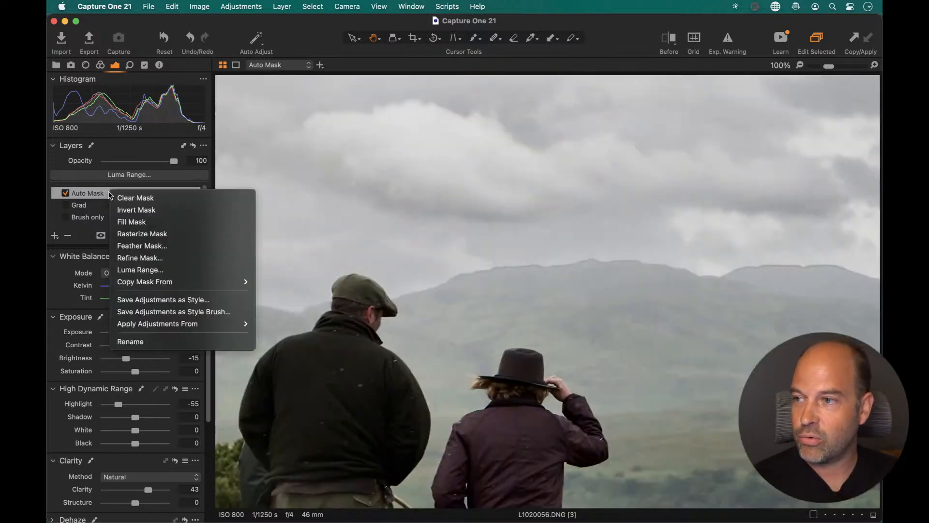
pyautogui.click(175, 259)
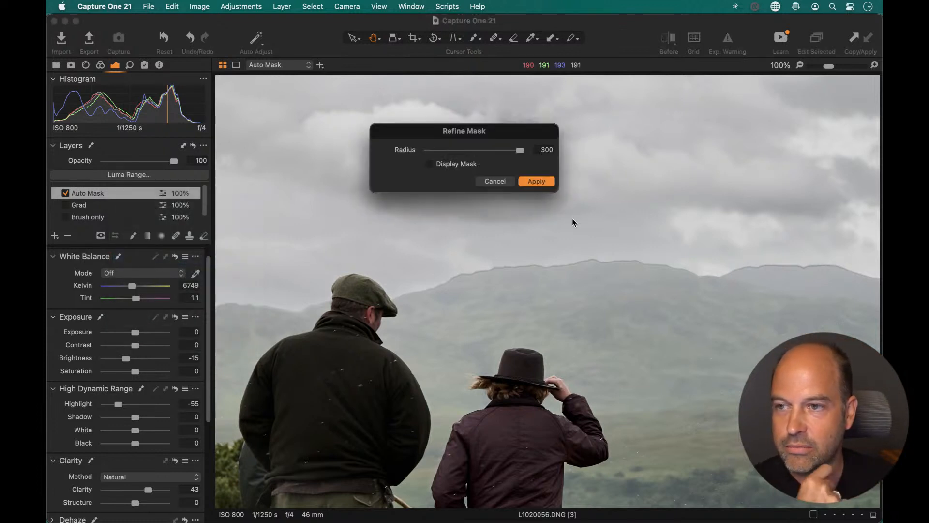
pyautogui.moveTo(520, 150); pyautogui.dragTo(425, 151)
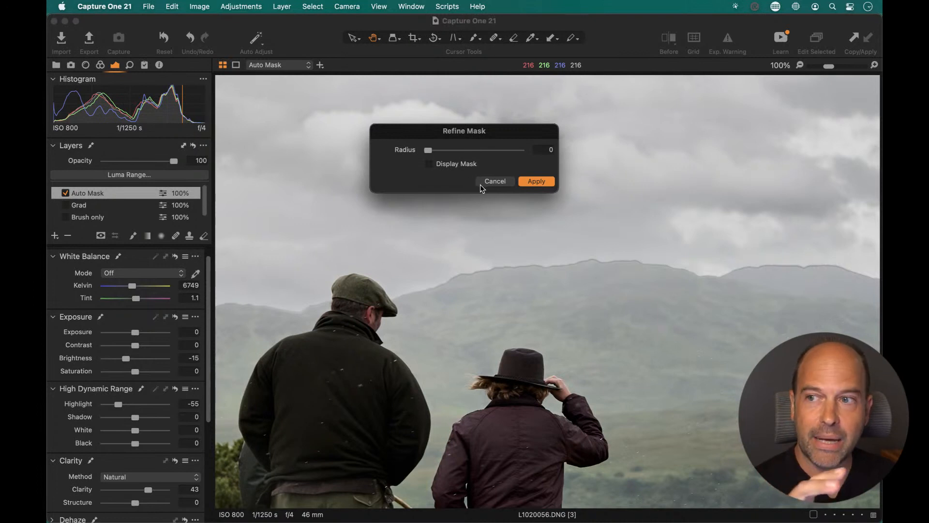
pyautogui.moveTo(445, 155); pyautogui.dragTo(513, 150)
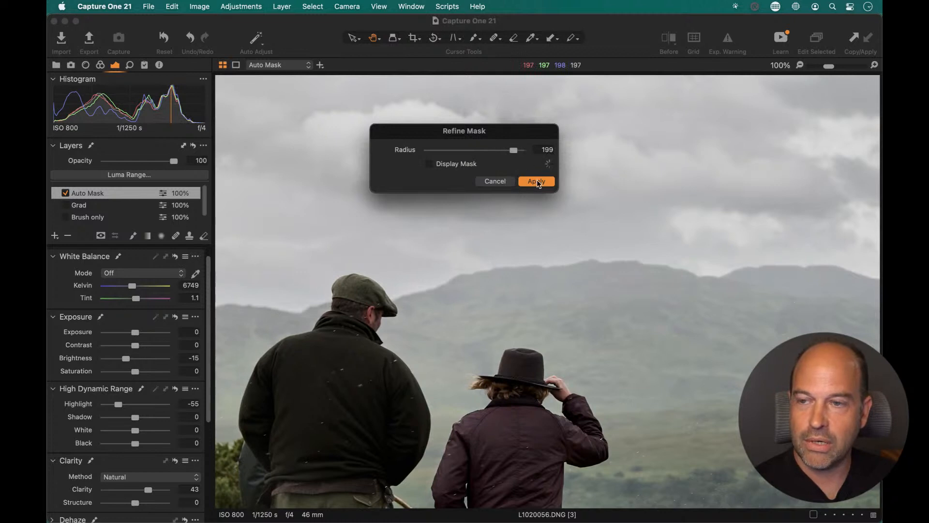
pyautogui.moveTo(513, 151); pyautogui.dragTo(517, 152)
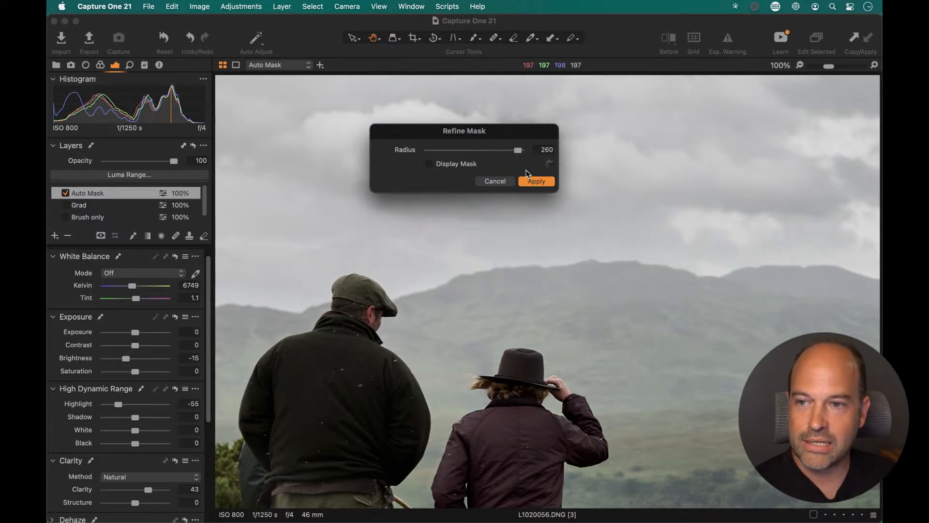
pyautogui.click(535, 183)
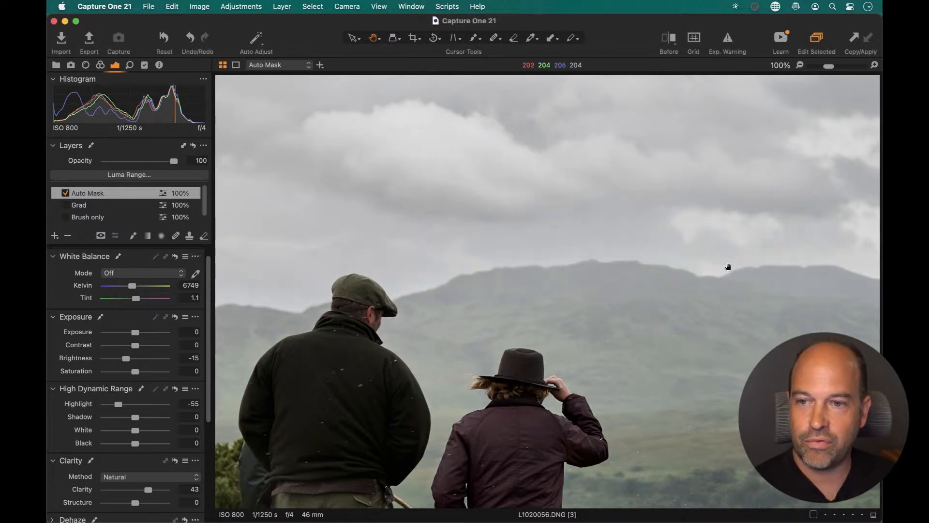
# Step: Inspect the refined sky edge along the hills at 100% magnification, and return to the full photo
pyautogui.moveTo(697, 253); pyautogui.dragTo(380, 275)
pyautogui.moveTo(561, 290); pyautogui.dragTo(387, 278)
pyautogui.moveTo(718, 301); pyautogui.dragTo(585, 305)
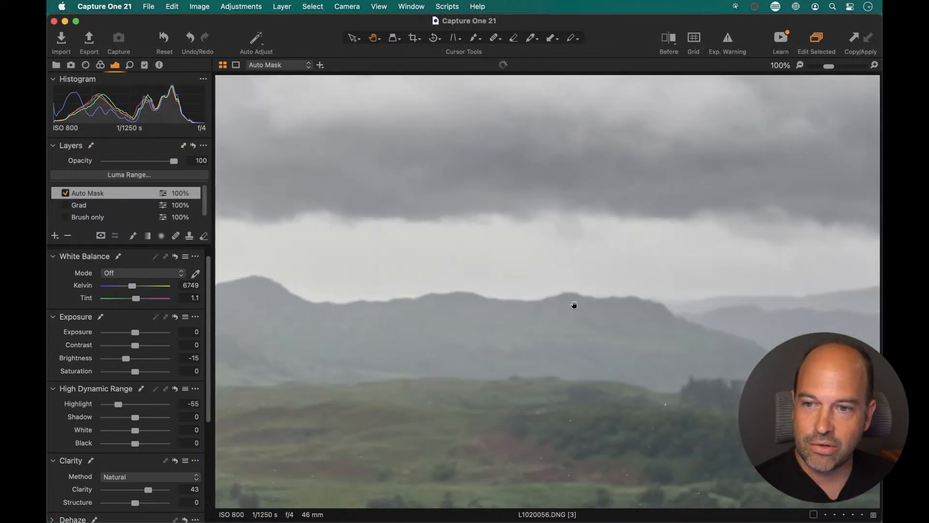
pyautogui.moveTo(415, 307); pyautogui.dragTo(806, 311)
pyautogui.moveTo(525, 300); pyautogui.dragTo(690, 286)
pyautogui.doubleClick(604, 287)
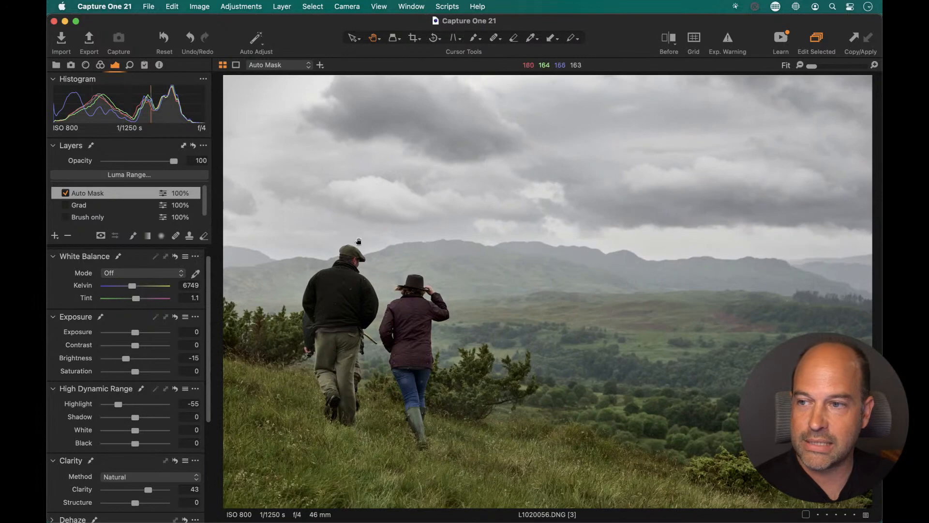
# Step: Examine the refined Auto Mask in grayscale around the man's cap and the hills, and return to the full photo without mask display
pyautogui.doubleClick(335, 269)
pyautogui.click(115, 235)
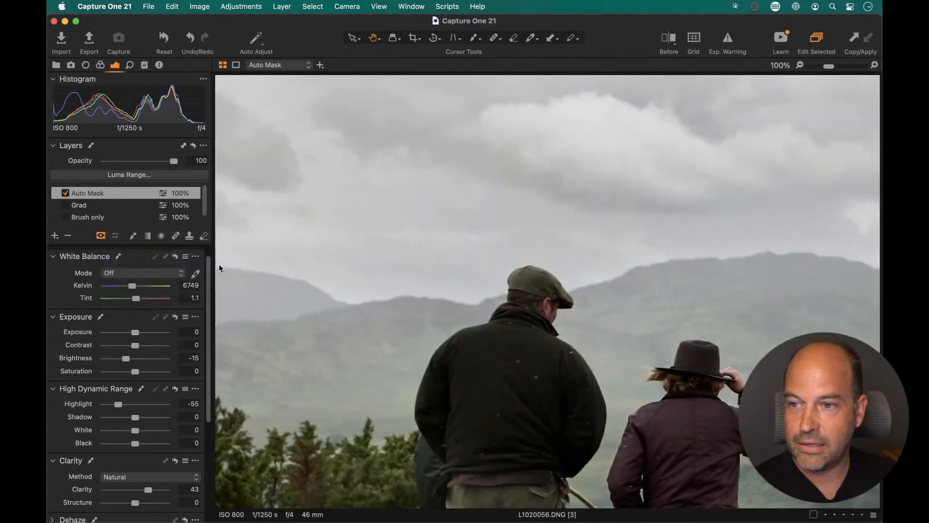
pyautogui.click(219, 264)
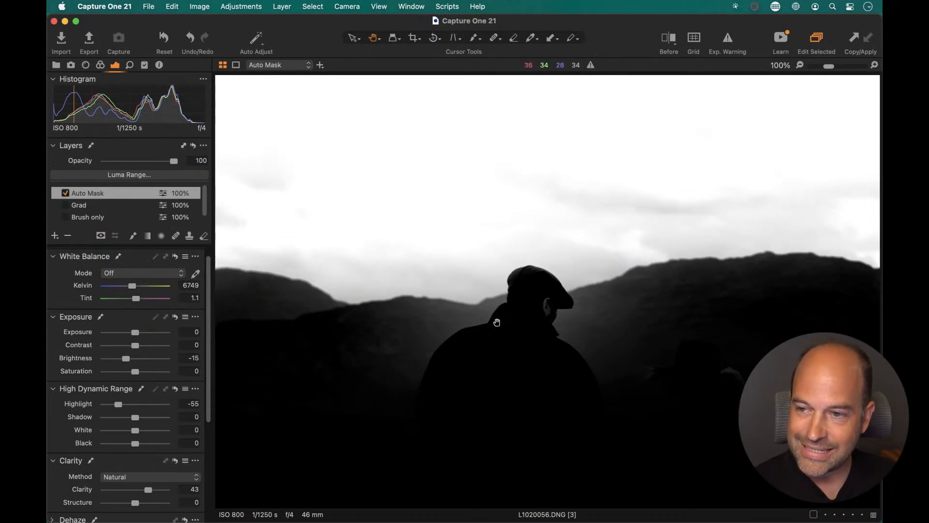
pyautogui.moveTo(585, 315); pyautogui.dragTo(394, 313)
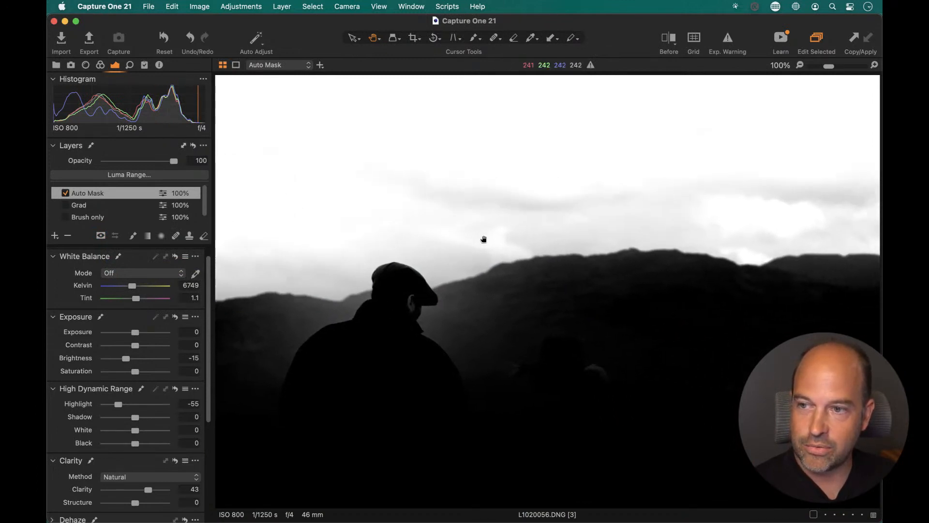
pyautogui.moveTo(608, 276); pyautogui.dragTo(648, 288)
pyautogui.moveTo(340, 296); pyautogui.dragTo(616, 301)
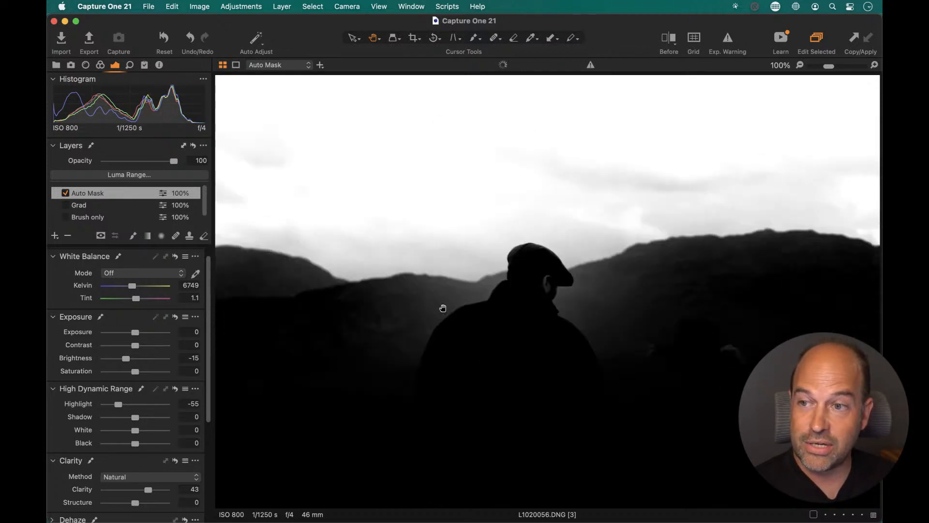
pyautogui.doubleClick(580, 315)
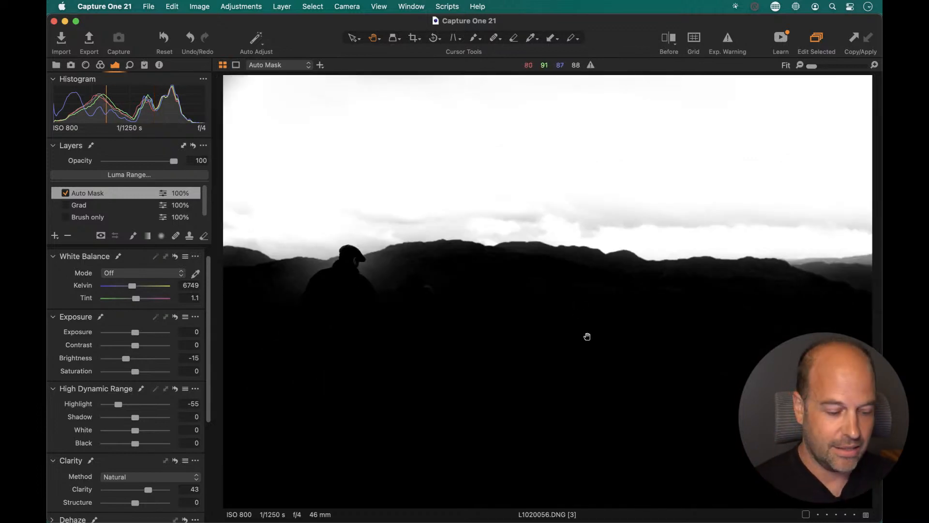
pyautogui.press('m')
pyautogui.press('m')
pyautogui.press('m')
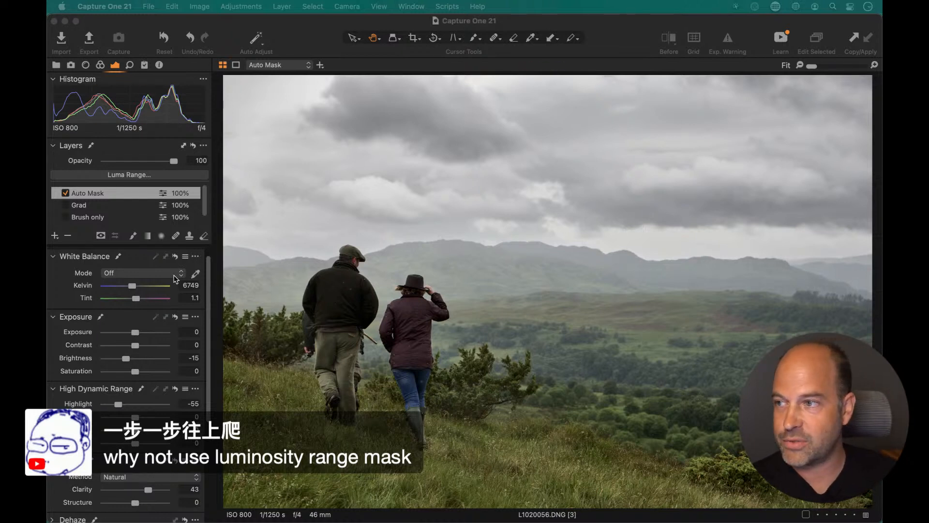
# Step: Disable the Auto Mask layer and add a new adjustment layer named "Luminosity Range"
pyautogui.click(66, 192)
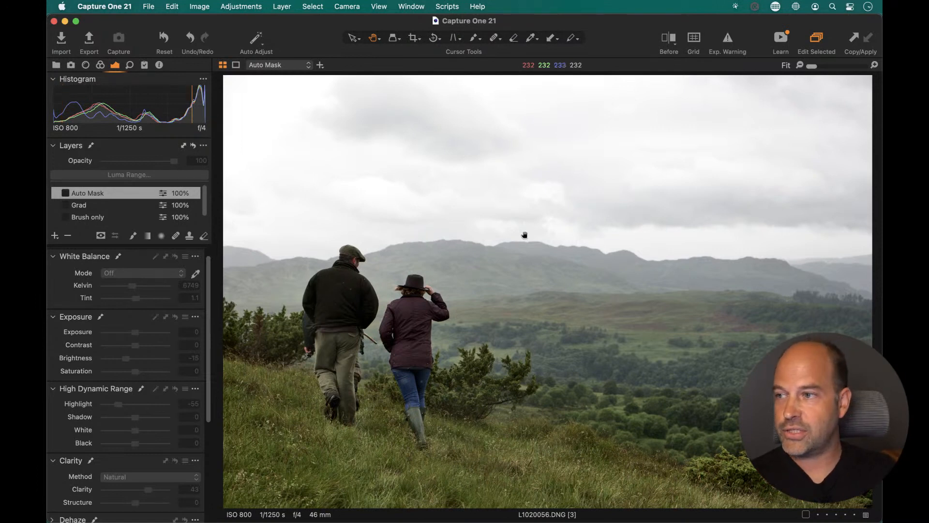
pyautogui.click(56, 237)
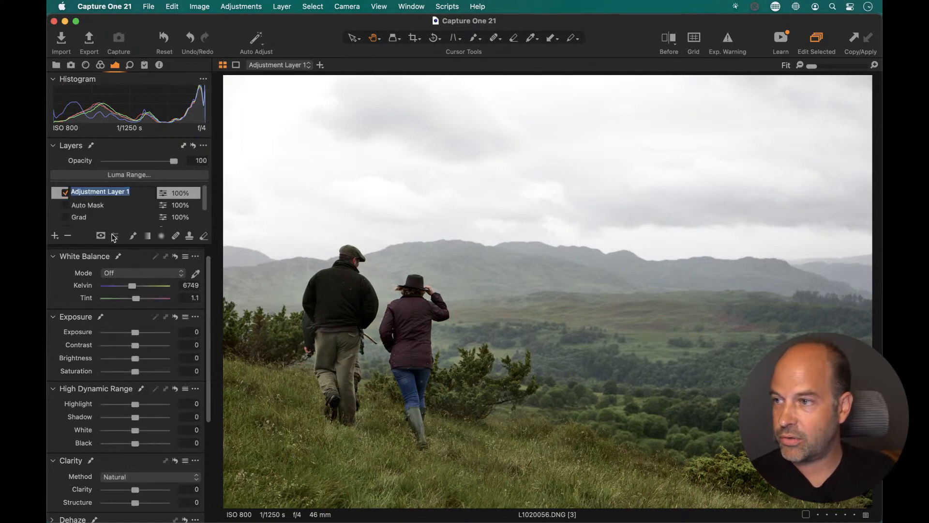
pyautogui.write('Lumi')
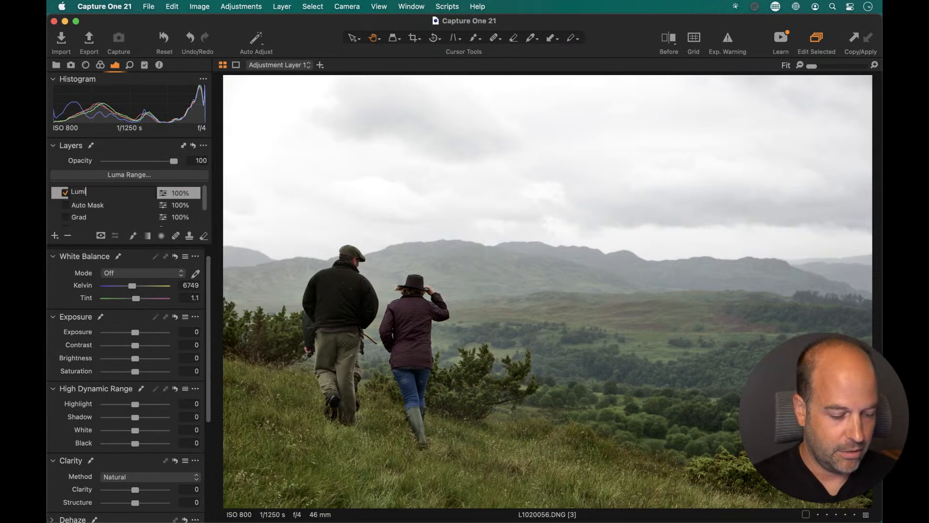
pyautogui.write('Range')
pyautogui.press('Return')
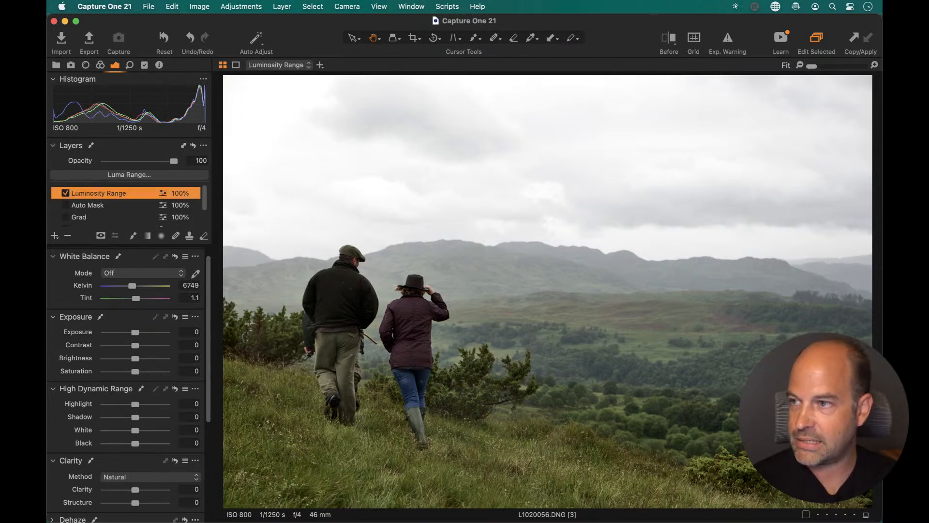
pyautogui.click(125, 175)
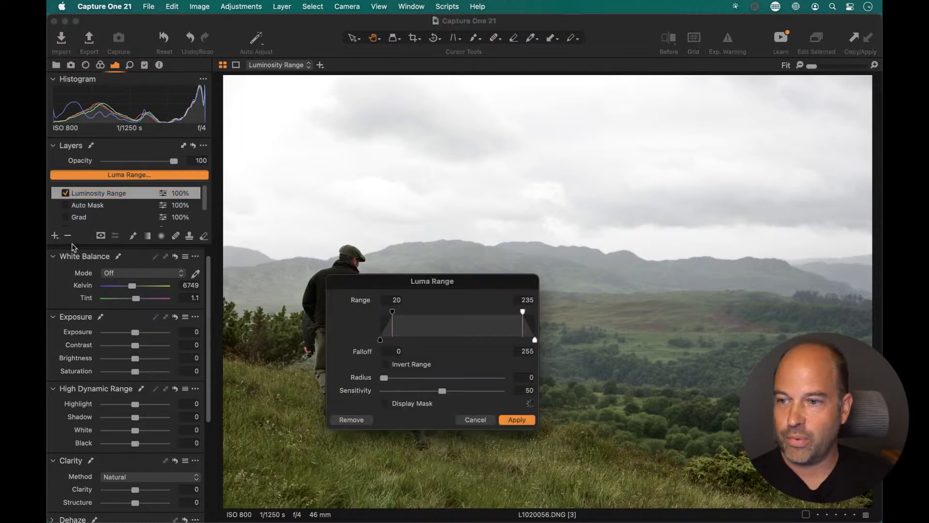
pyautogui.click(482, 419)
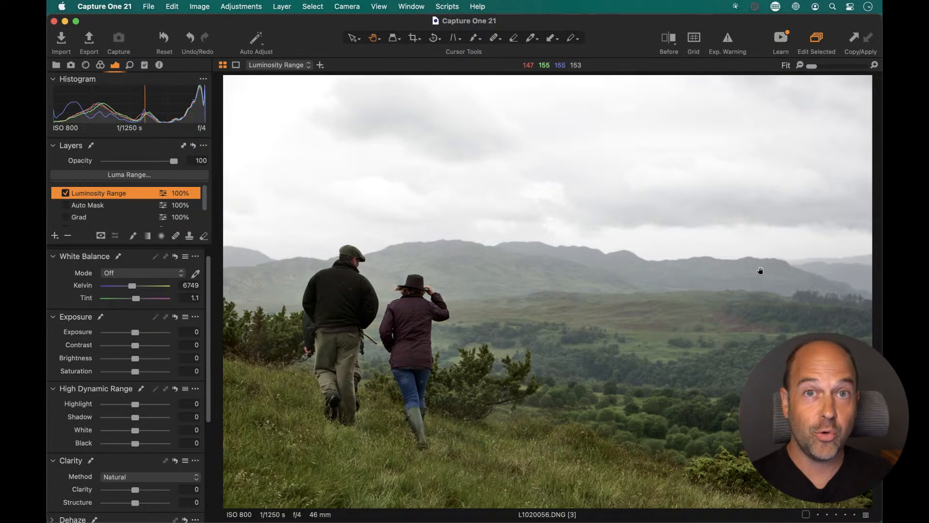
pyautogui.doubleClick(115, 195)
pyautogui.press('Return')
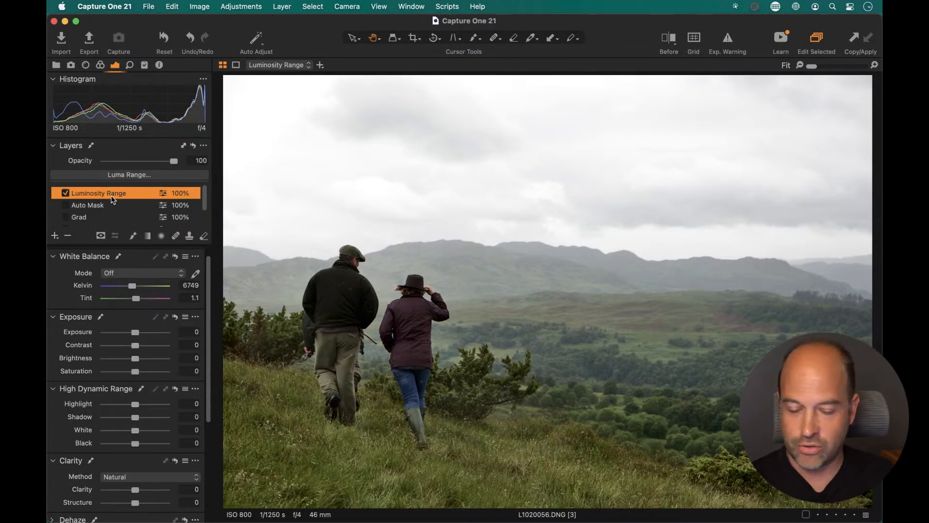
# Step: Fill the Luminosity Range layer's mask across the whole photo and display it as a grayscale mask
pyautogui.rightClick(111, 194)
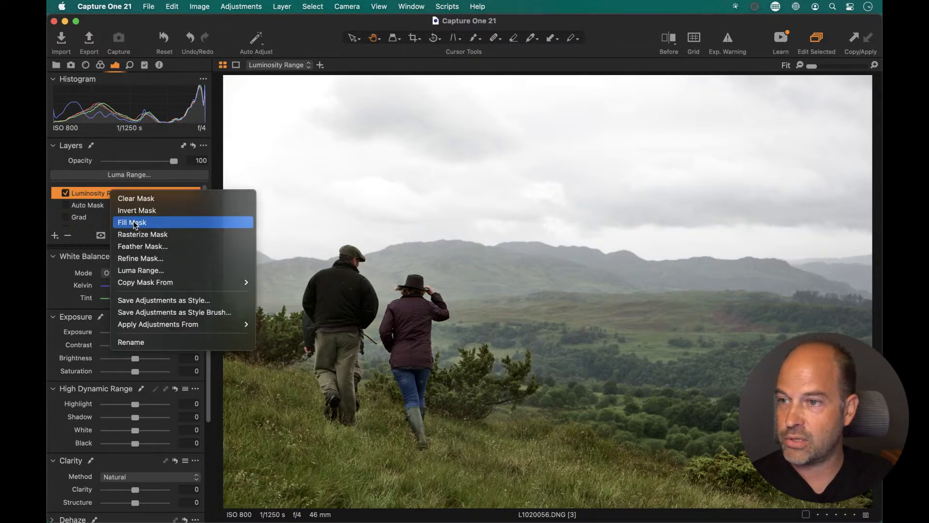
pyautogui.click(132, 220)
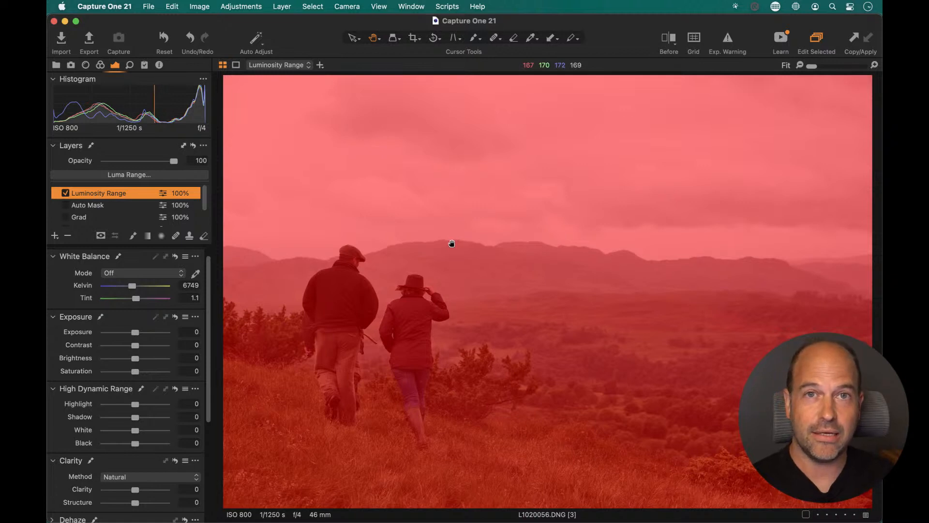
pyautogui.press('m')
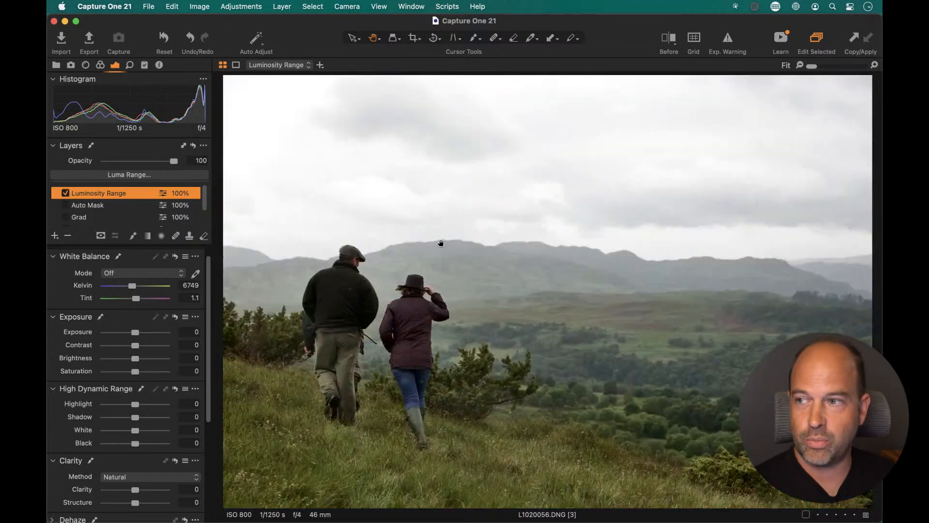
pyautogui.click(101, 236)
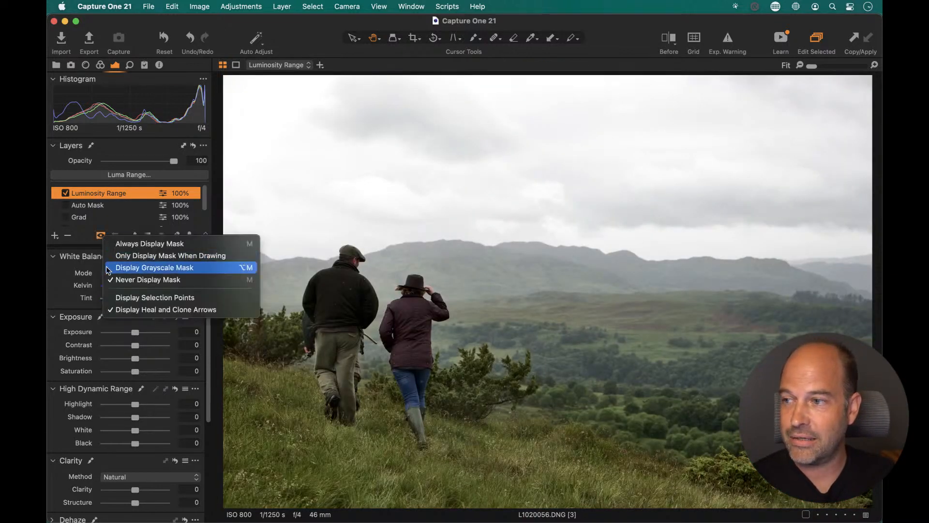
pyautogui.click(206, 273)
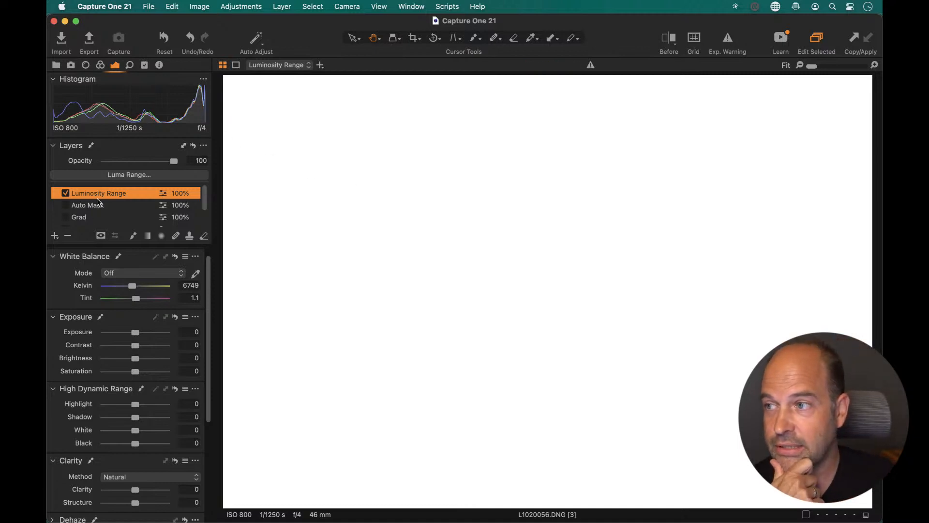
# Step: Limit the Luminosity Range layer's mask to the bright sky with a luma range of 196 to 255 and falloff of 176 to 255
pyautogui.click(129, 175)
pyautogui.moveTo(407, 275); pyautogui.dragTo(492, 232)
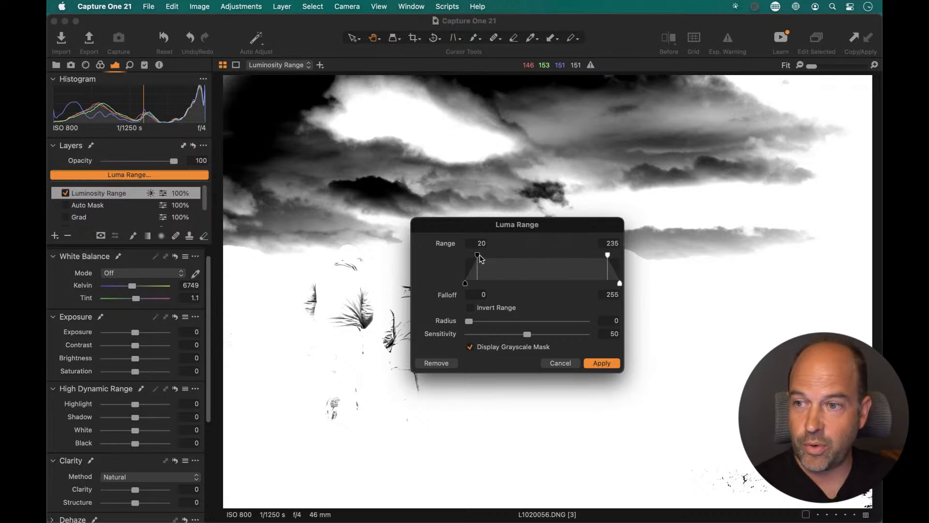
pyautogui.moveTo(478, 255); pyautogui.dragTo(590, 254)
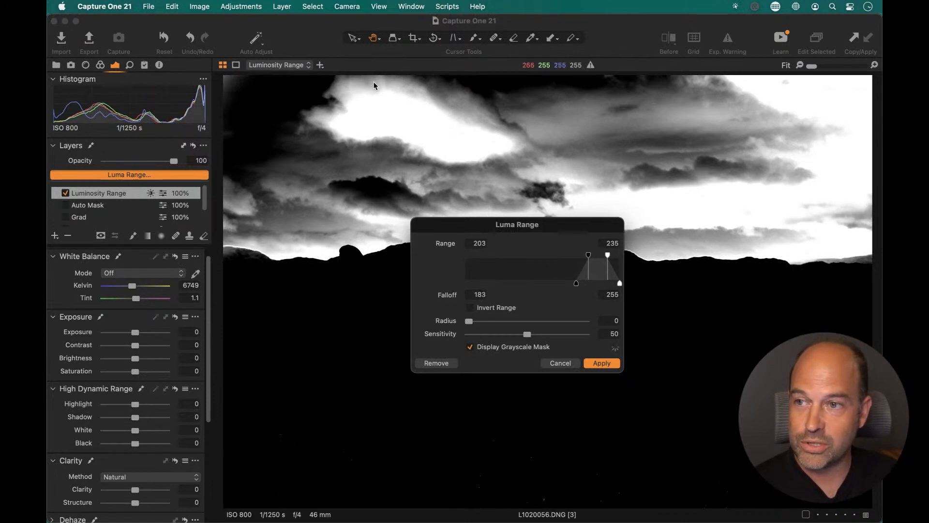
pyautogui.moveTo(607, 255); pyautogui.dragTo(583, 258)
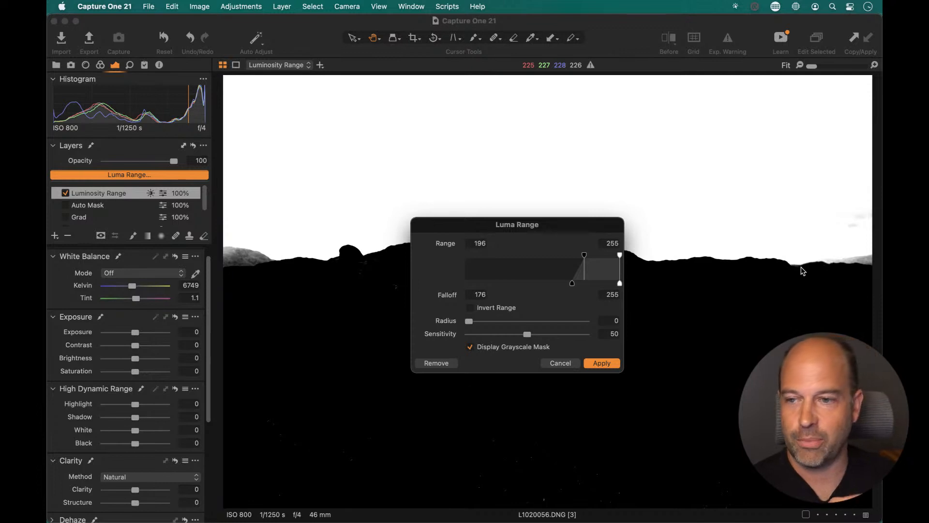
pyautogui.click(602, 363)
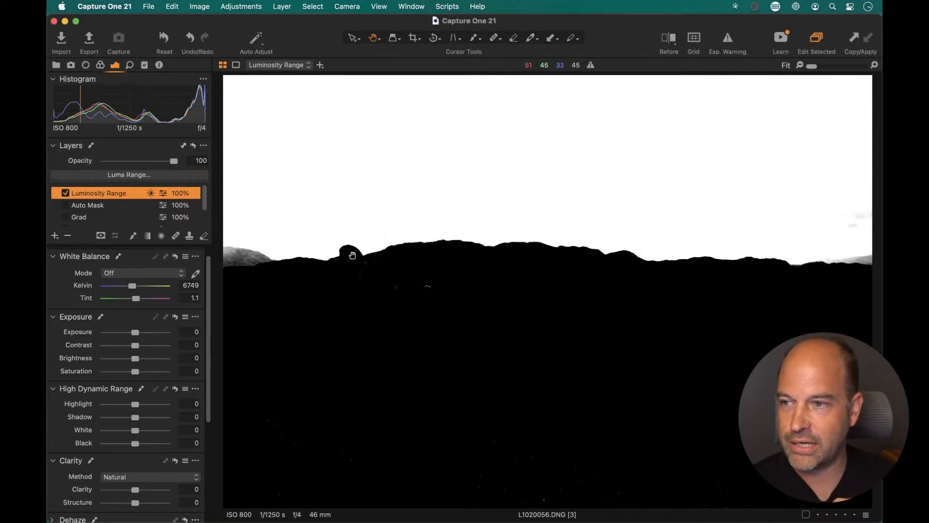
# Step: Inspect the luma range mask's grayscale edge around the man's cap and along the hills at 100% magnification
pyautogui.doubleClick(353, 256)
pyautogui.moveTo(566, 299); pyautogui.dragTo(446, 243)
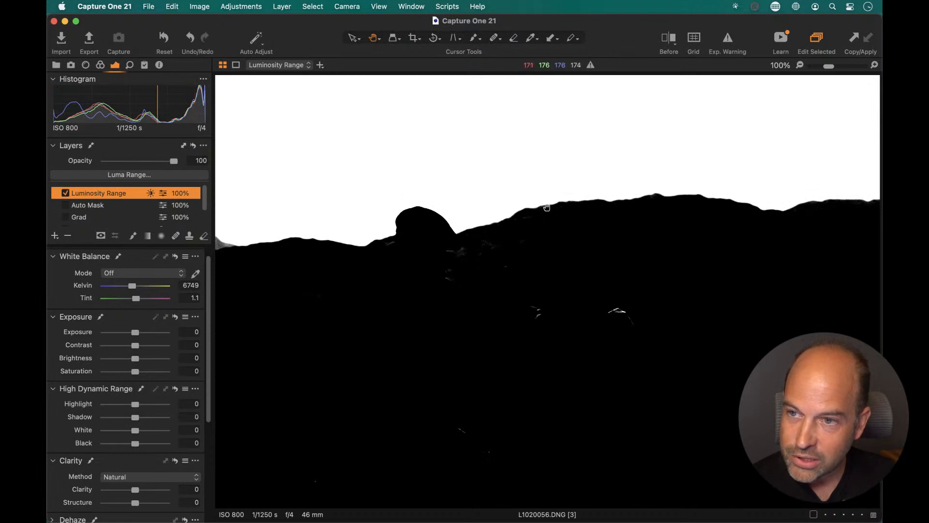
pyautogui.moveTo(708, 213); pyautogui.dragTo(440, 236)
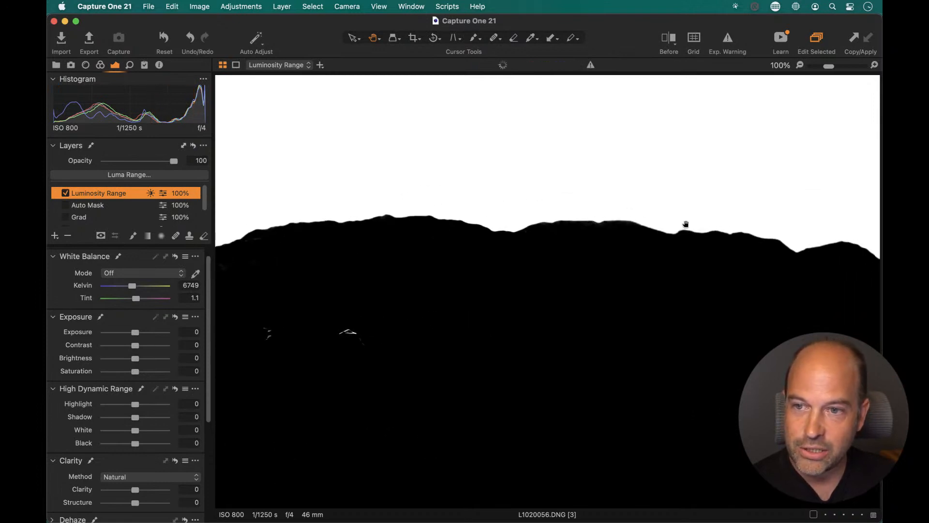
pyautogui.moveTo(742, 242); pyautogui.dragTo(583, 241)
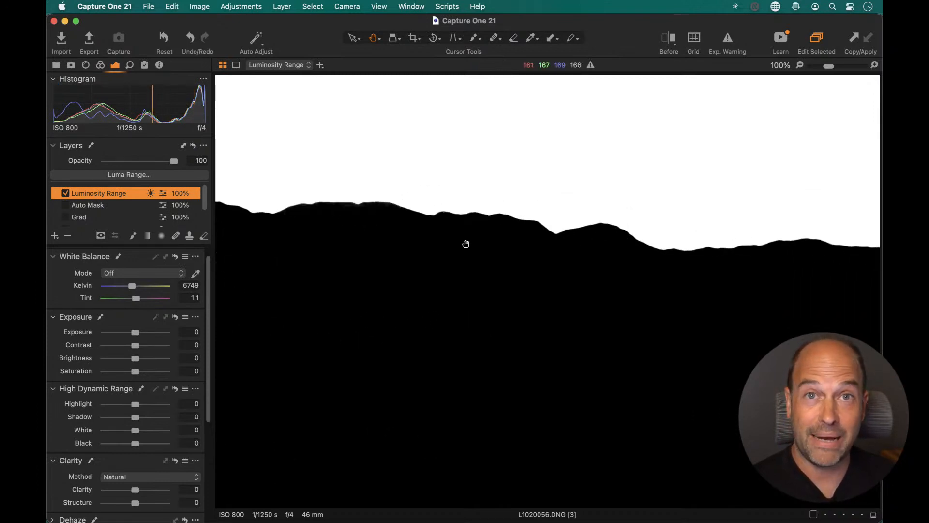
pyautogui.moveTo(454, 247); pyautogui.dragTo(647, 240)
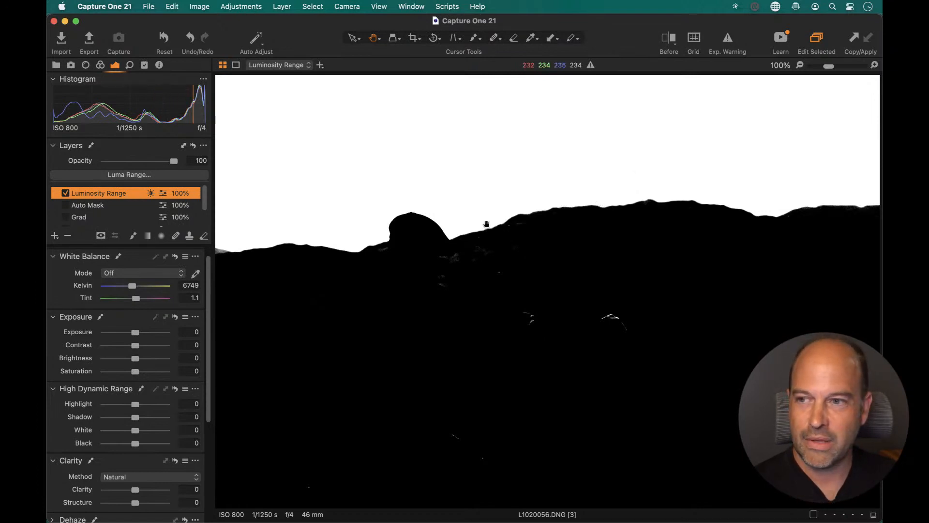
pyautogui.moveTo(508, 226); pyautogui.dragTo(641, 220)
pyautogui.moveTo(438, 247); pyautogui.dragTo(288, 274)
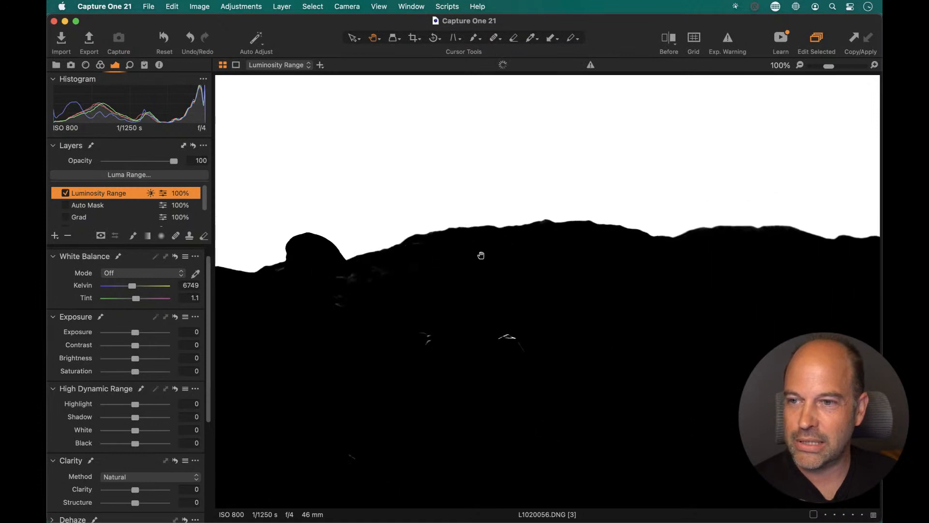
# Step: Try a radius of 51.4 on the luma range mask with sensitivities of 0, 100 and 46, and apply it with sensitivity 0
pyautogui.click(130, 175)
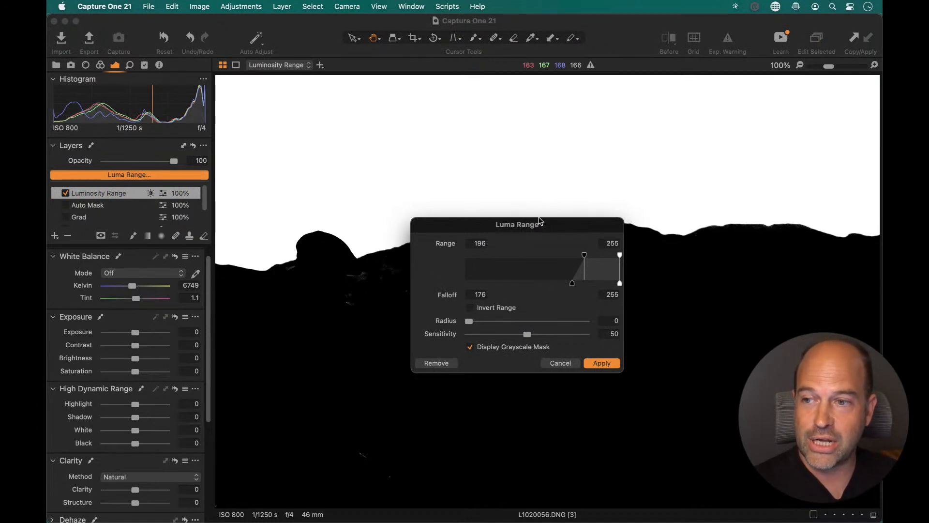
pyautogui.moveTo(494, 227); pyautogui.dragTo(552, 166)
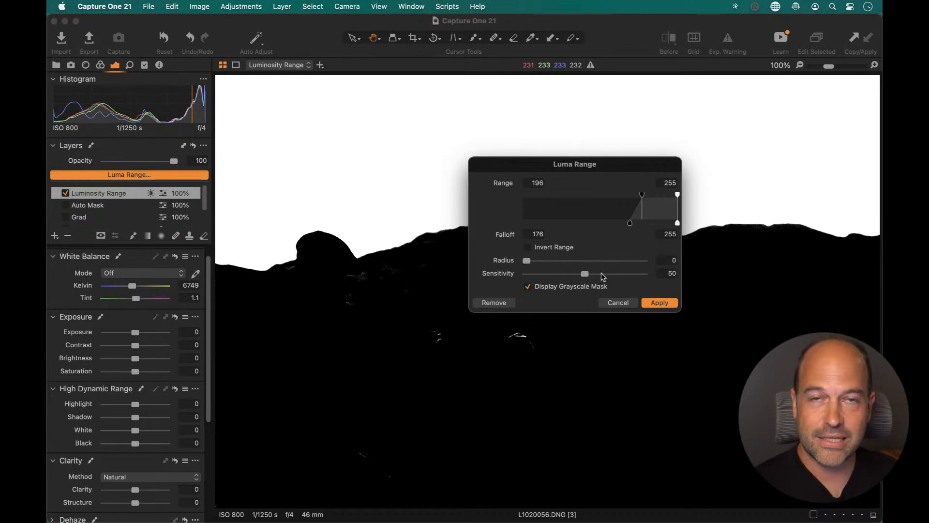
pyautogui.moveTo(529, 263); pyautogui.dragTo(609, 264)
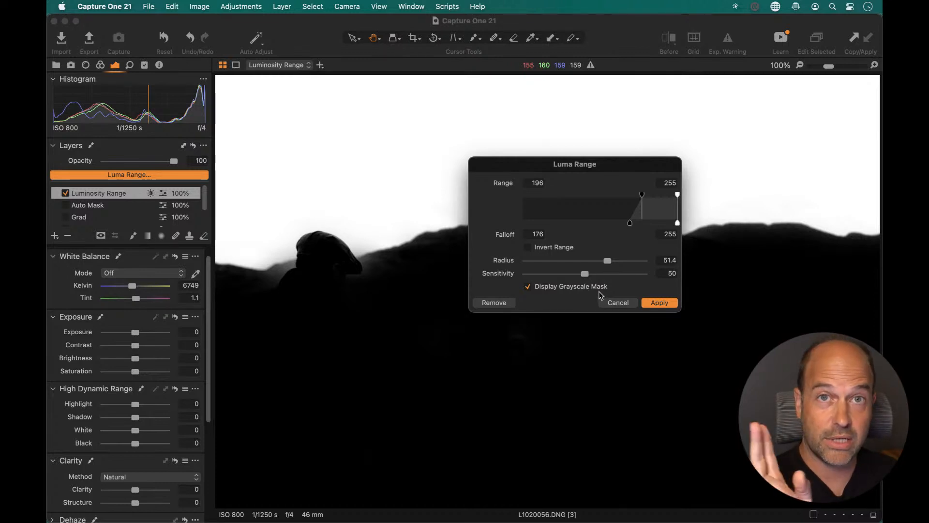
pyautogui.moveTo(585, 274); pyautogui.dragTo(483, 275)
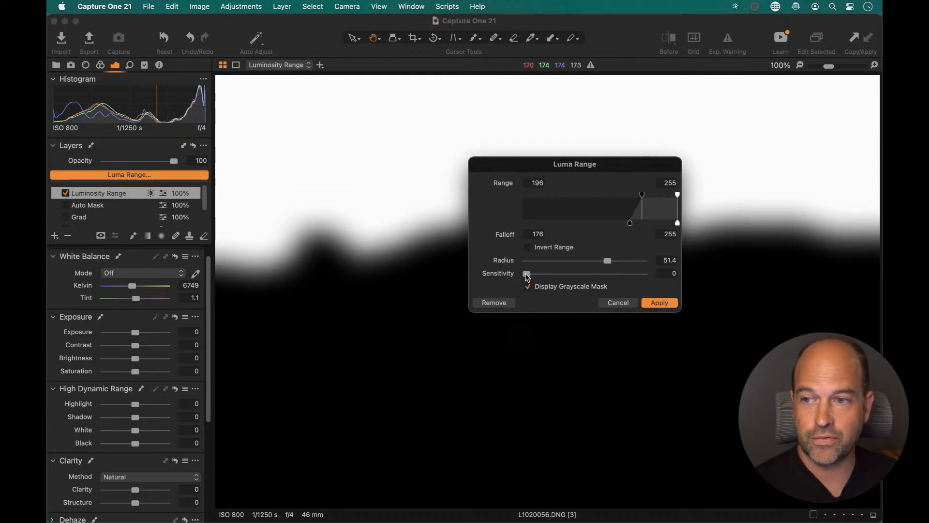
pyautogui.moveTo(529, 275); pyautogui.dragTo(668, 274)
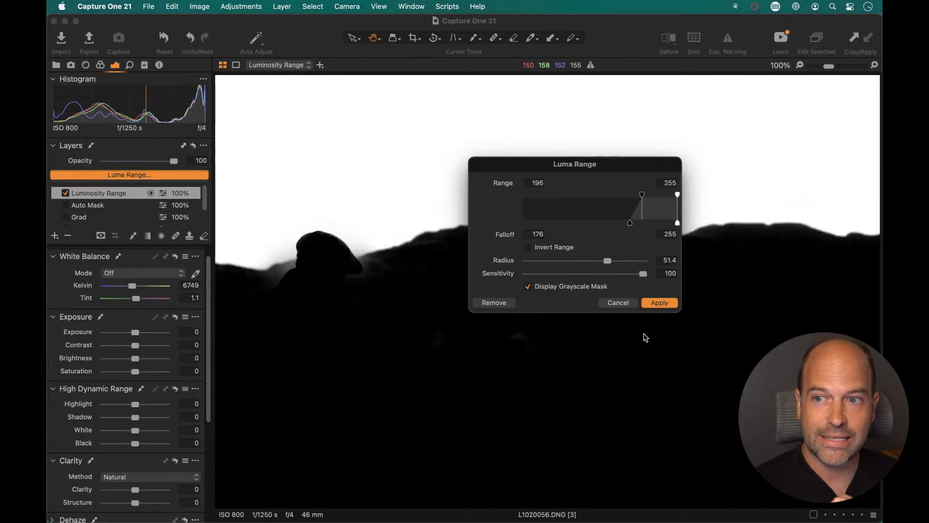
pyautogui.moveTo(642, 274); pyautogui.dragTo(581, 274)
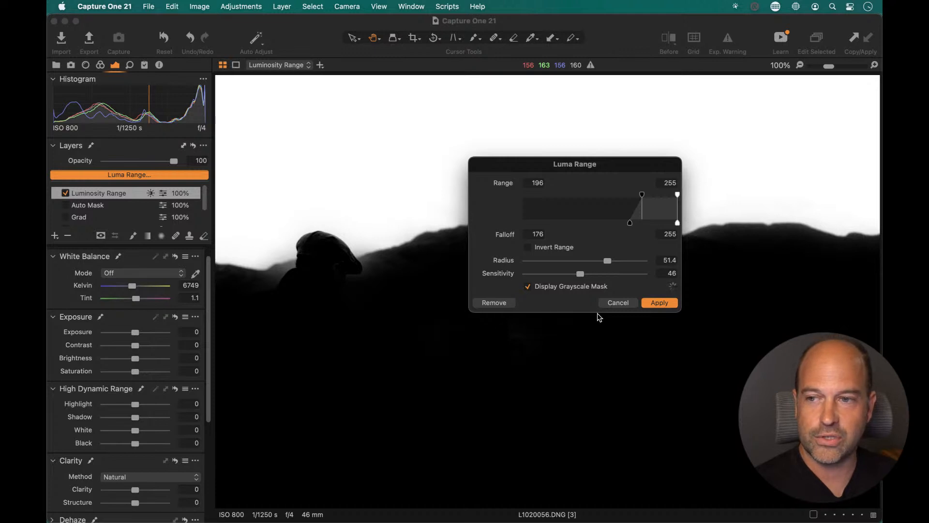
pyautogui.moveTo(580, 274); pyautogui.dragTo(436, 272)
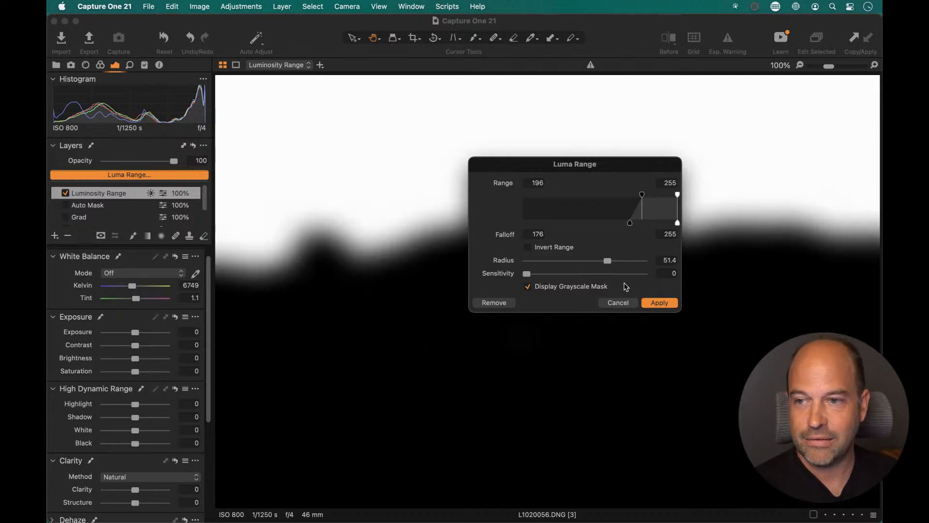
pyautogui.click(659, 302)
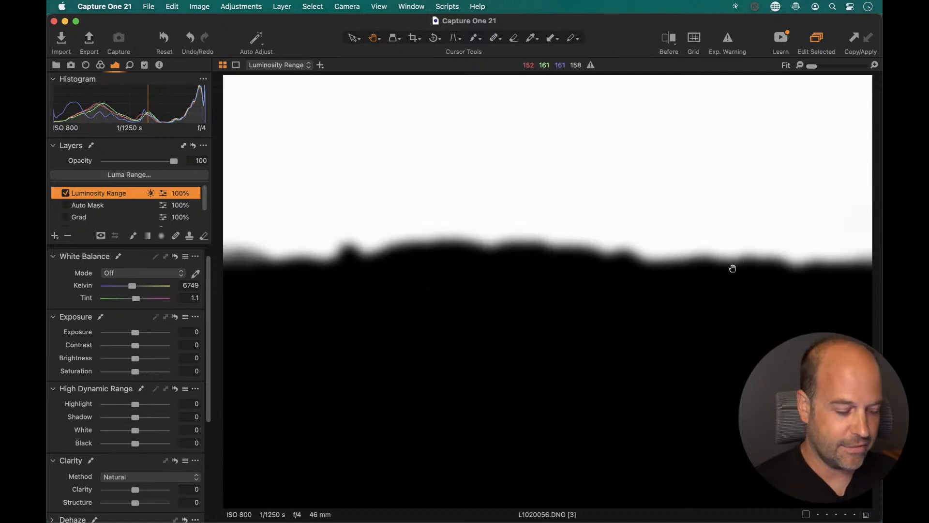
# Step: Hide the grayscale mask and darken the sky on the Luminosity Range layer with Brightness -38, Highlight -52 and Clarity 53
pyautogui.hotkey('alt', 'm')
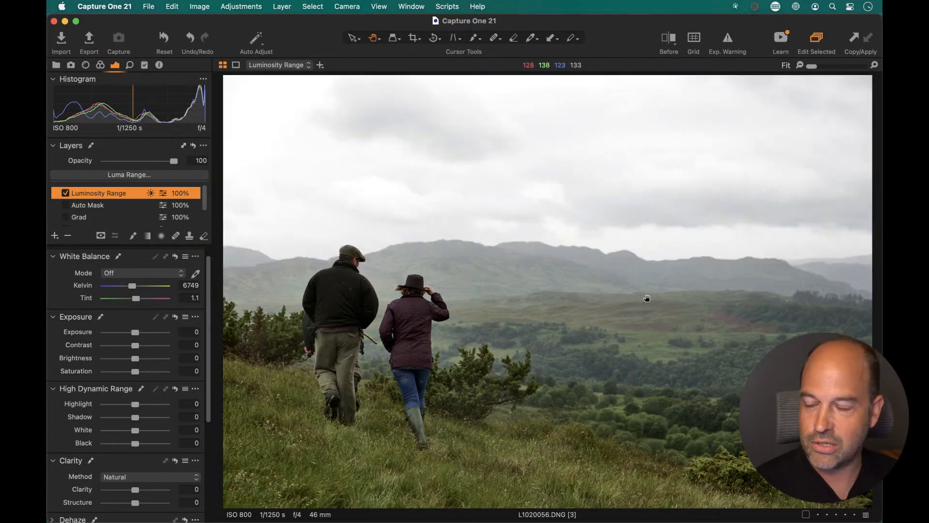
pyautogui.moveTo(135, 358); pyautogui.dragTo(112, 361)
pyautogui.moveTo(122, 404); pyautogui.dragTo(119, 405)
pyautogui.moveTo(136, 492); pyautogui.dragTo(151, 492)
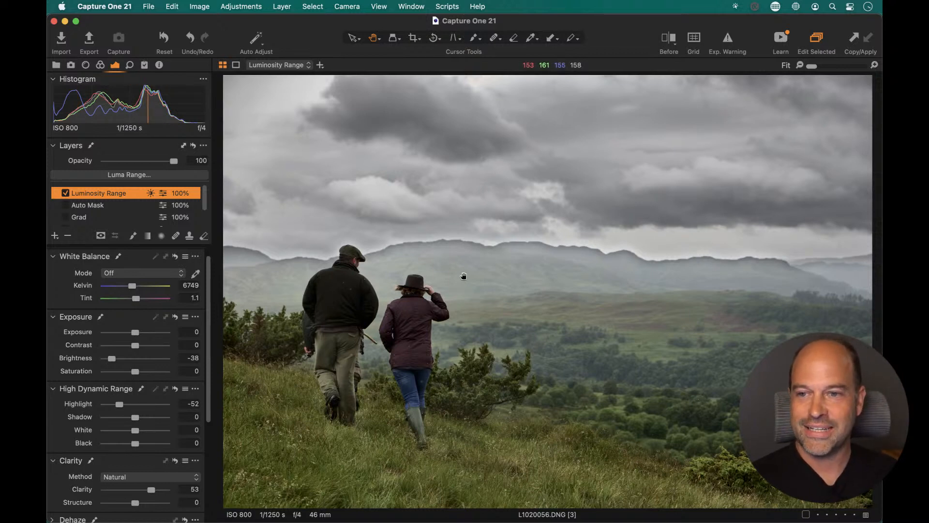
# Step: Refine the Luminosity Range layer's luma range to a radius of 264.9 and a sensitivity of 100 while viewing the skyline at 100%
pyautogui.click(370, 259)
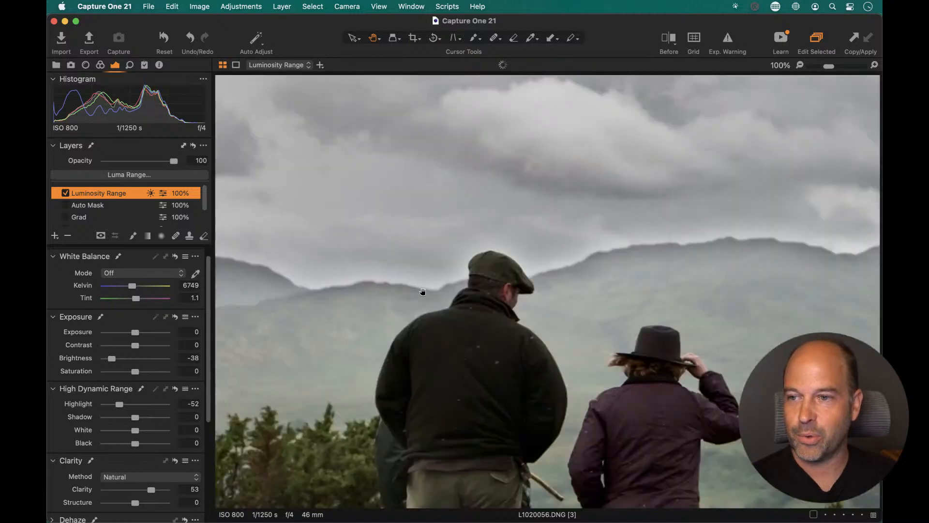
pyautogui.click(147, 175)
pyautogui.moveTo(604, 170); pyautogui.dragTo(742, 95)
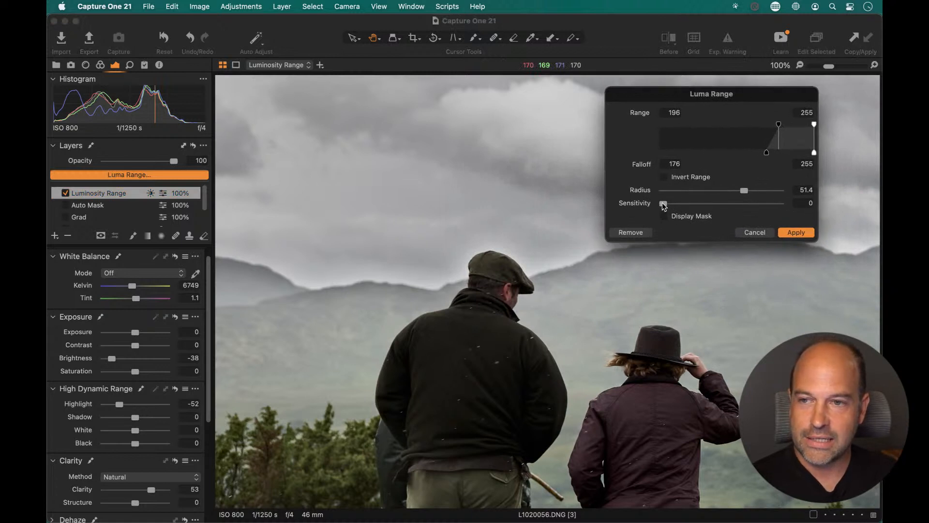
pyautogui.moveTo(664, 204); pyautogui.dragTo(845, 209)
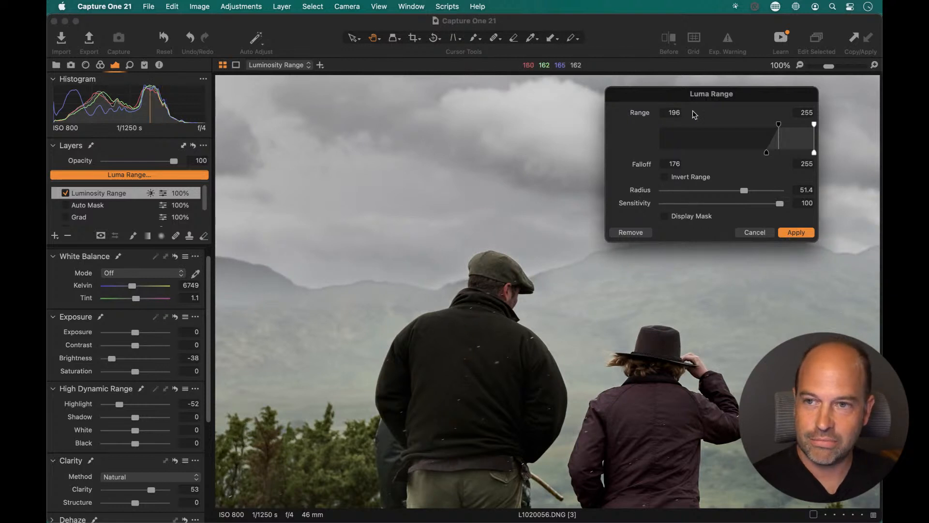
pyautogui.moveTo(690, 97); pyautogui.dragTo(419, 106)
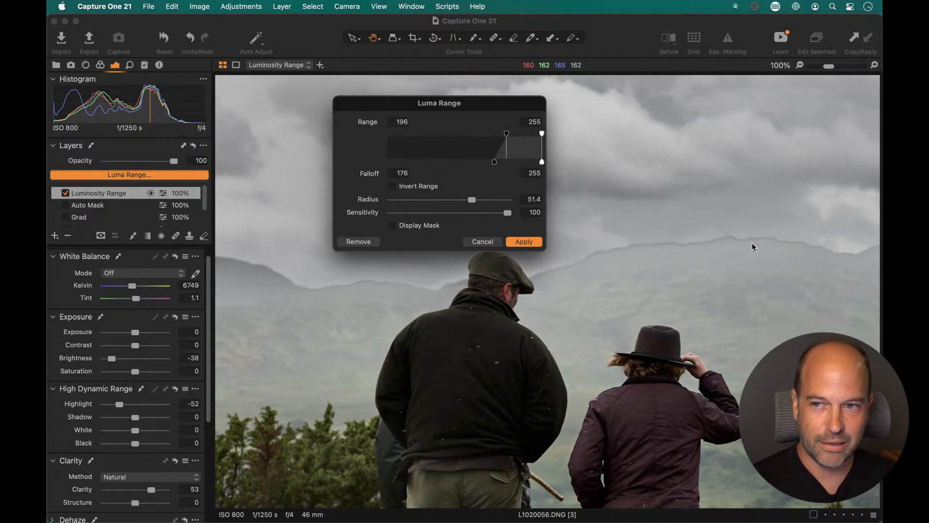
pyautogui.moveTo(473, 200); pyautogui.dragTo(502, 202)
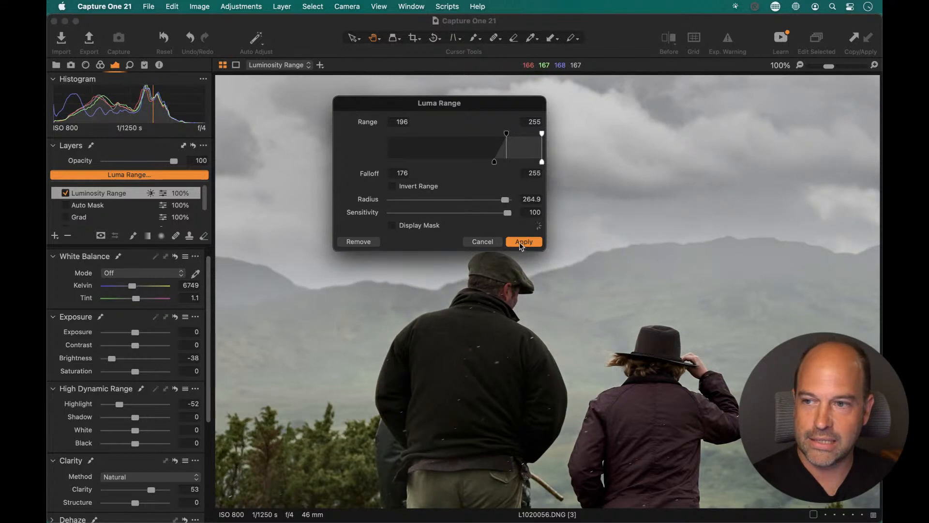
pyautogui.click(523, 242)
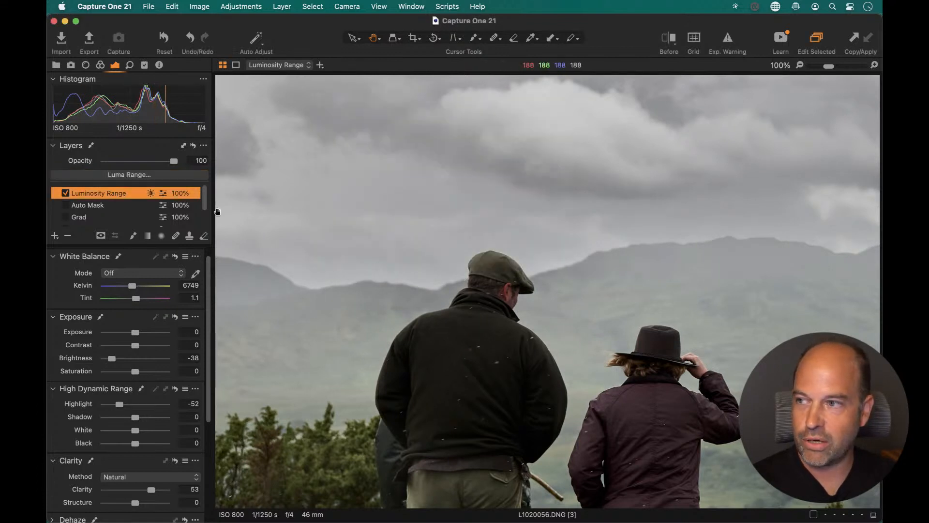
# Step: Compare the sky and the edge around the man's cap with the Luminosity Range layer off and on
pyautogui.click(66, 194)
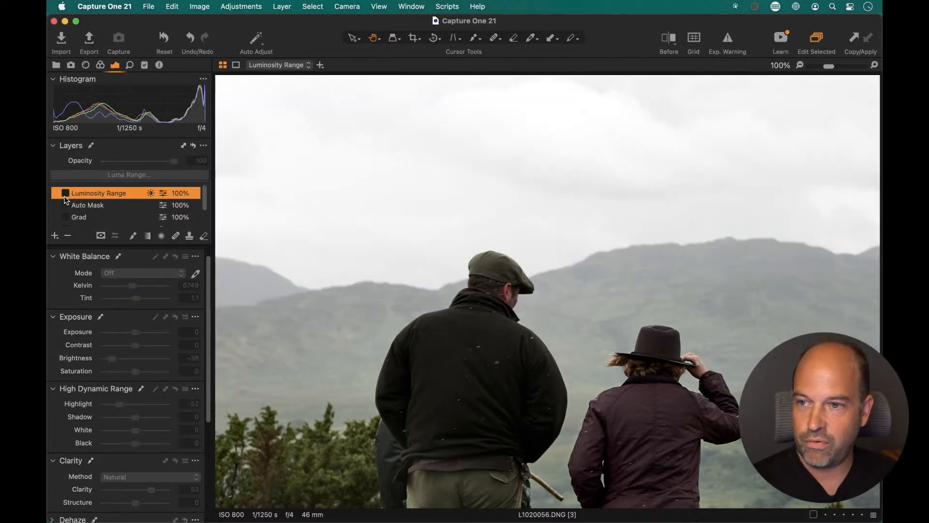
pyautogui.click(65, 193)
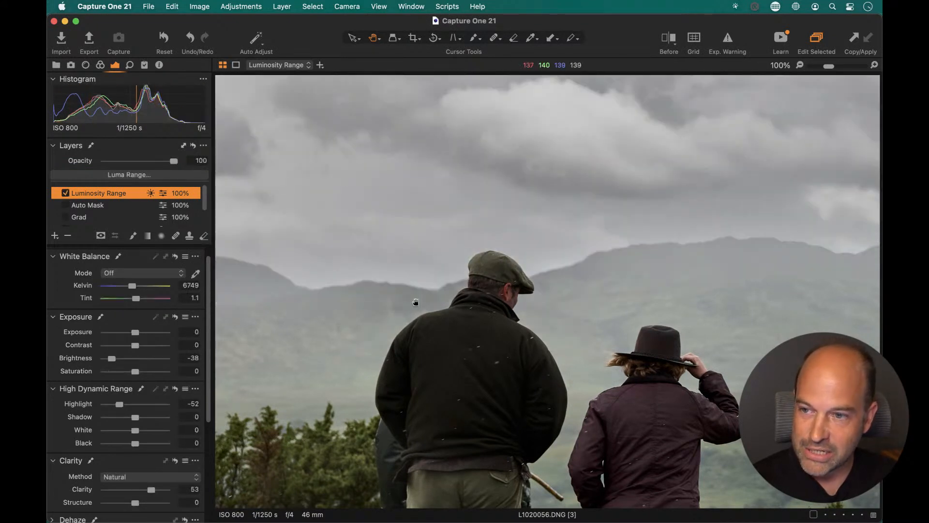
pyautogui.doubleClick(480, 334)
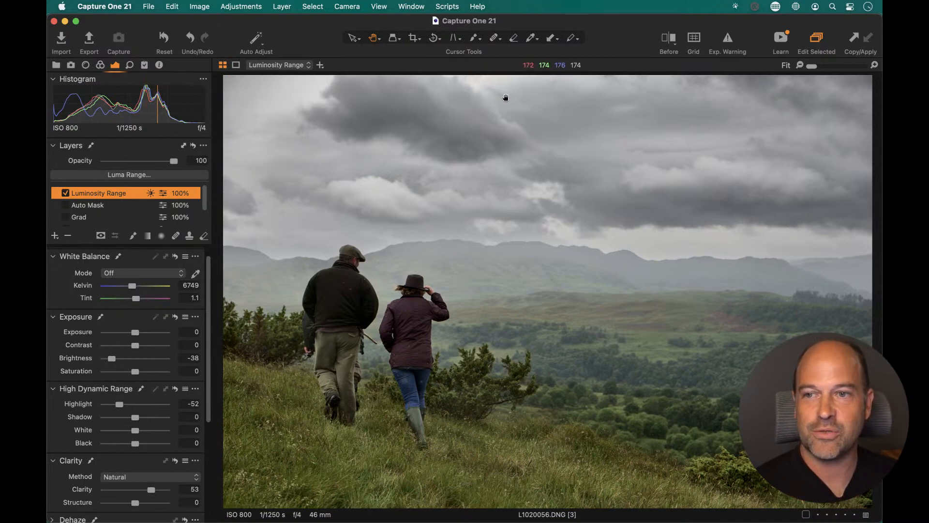
# Step: Lower the Luminosity Range layer's opacity to 46 and check its mask overlay over the sky and hills
pyautogui.moveTo(174, 163); pyautogui.dragTo(137, 162)
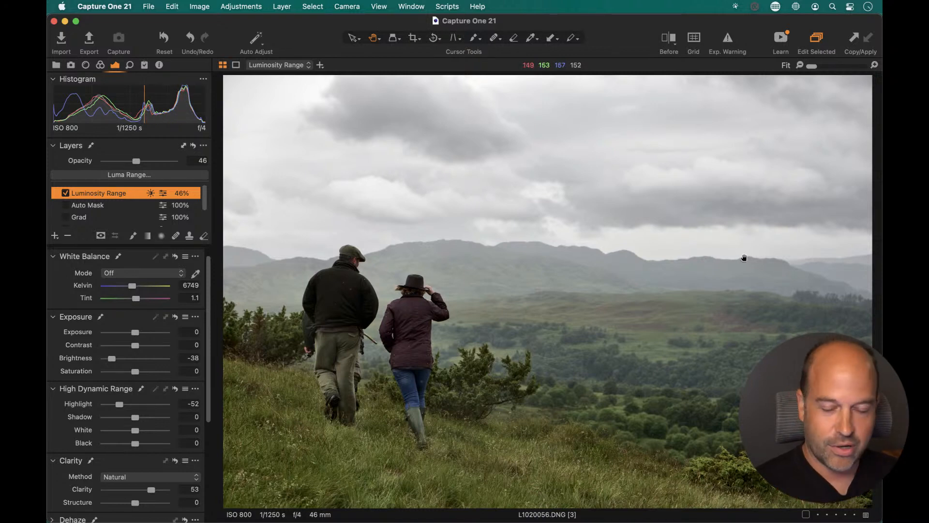
pyautogui.press('m')
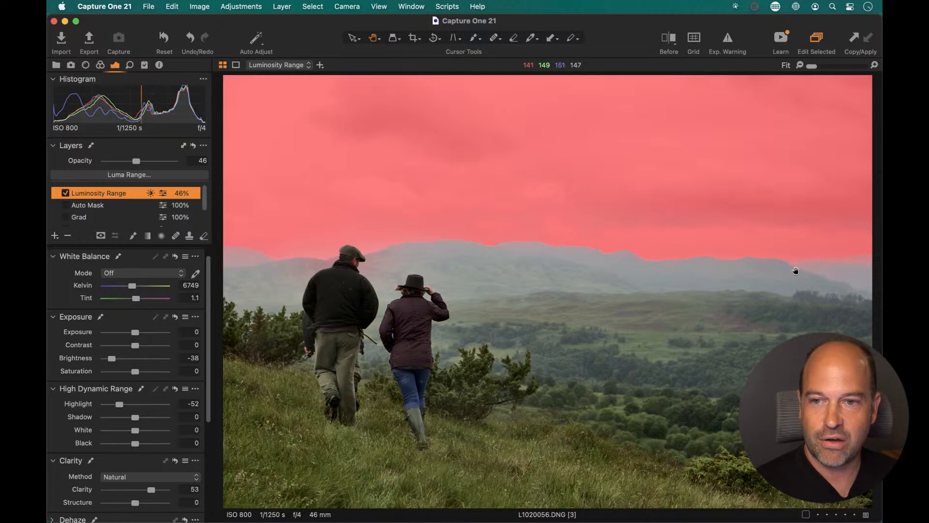
pyautogui.press('m')
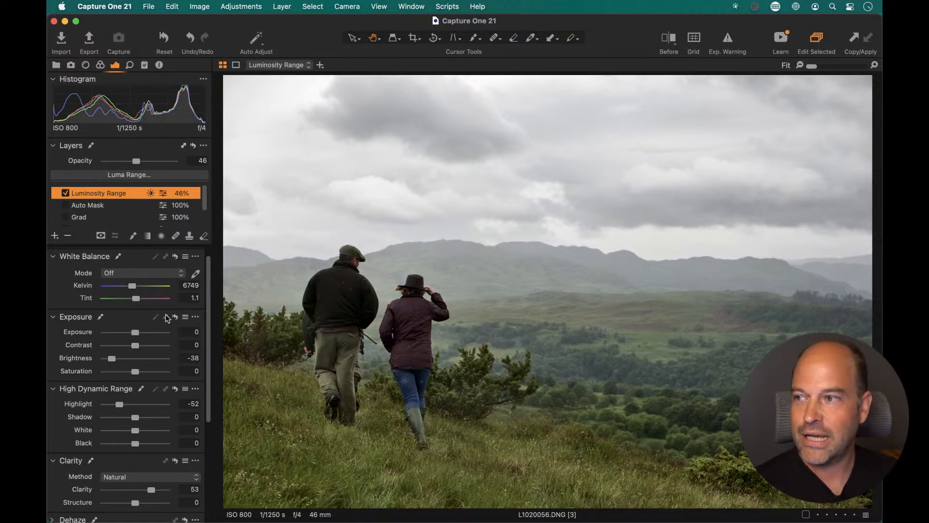
# Step: Try extreme high dynamic range values on the Background layer, with Highlight -100, Shadow 100 and Black 50
pyautogui.scroll(-2, 104, 201)
pyautogui.click(102, 215)
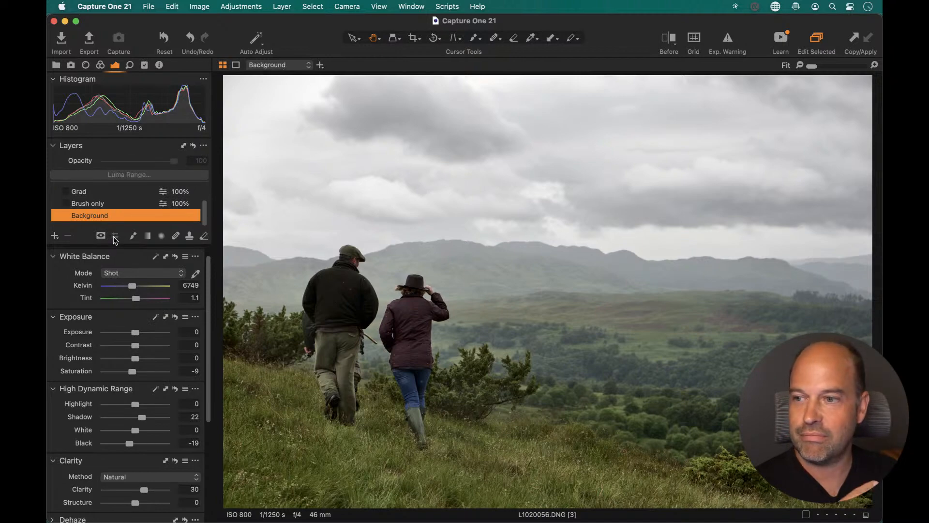
pyautogui.moveTo(134, 404); pyautogui.dragTo(65, 407)
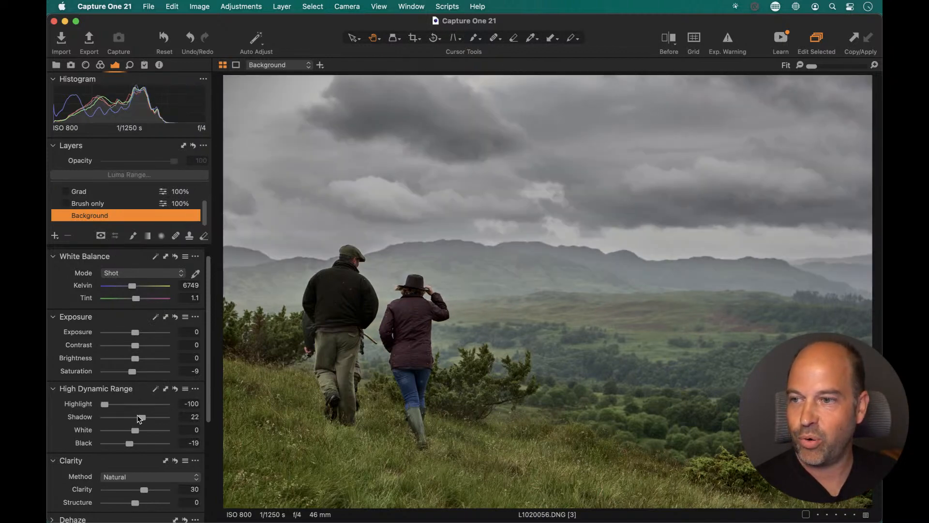
pyautogui.moveTo(142, 417); pyautogui.dragTo(189, 419)
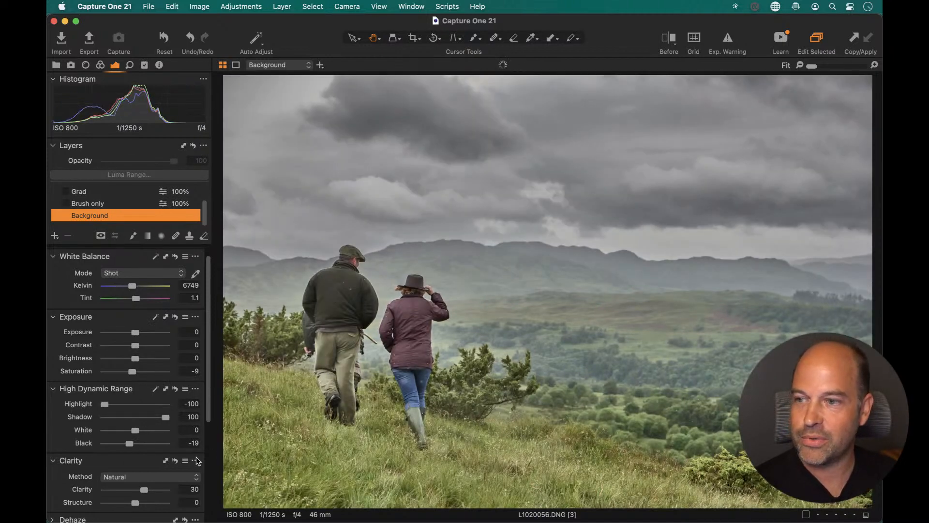
pyautogui.moveTo(135, 447); pyautogui.dragTo(146, 454)
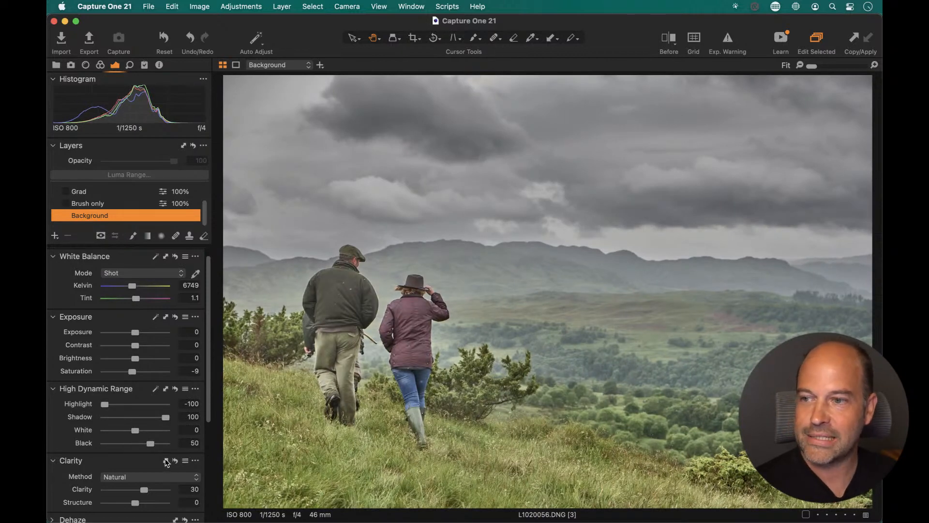
# Step: Set the Background layer's high dynamic range values to Shadow 28, Black -15 and Highlight -1
pyautogui.doubleClick(121, 442)
pyautogui.doubleClick(133, 417)
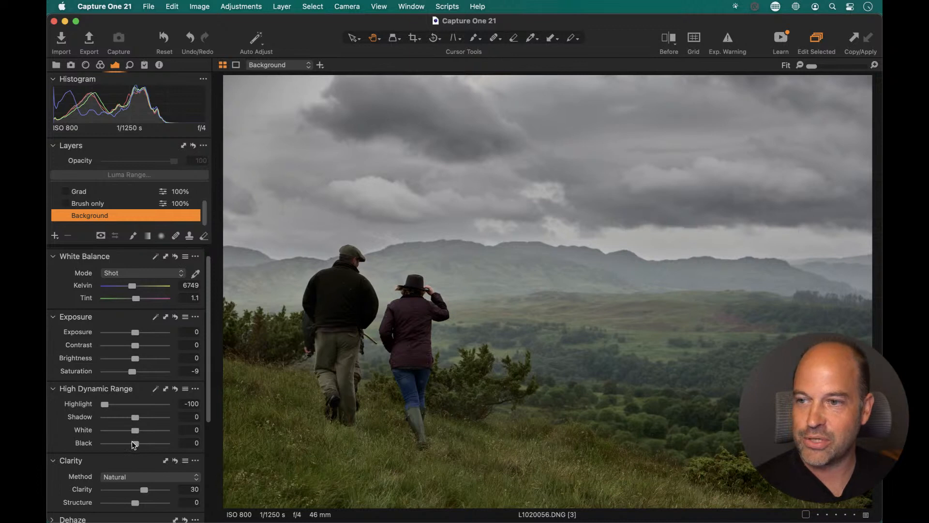
pyautogui.moveTo(139, 420); pyautogui.dragTo(130, 443)
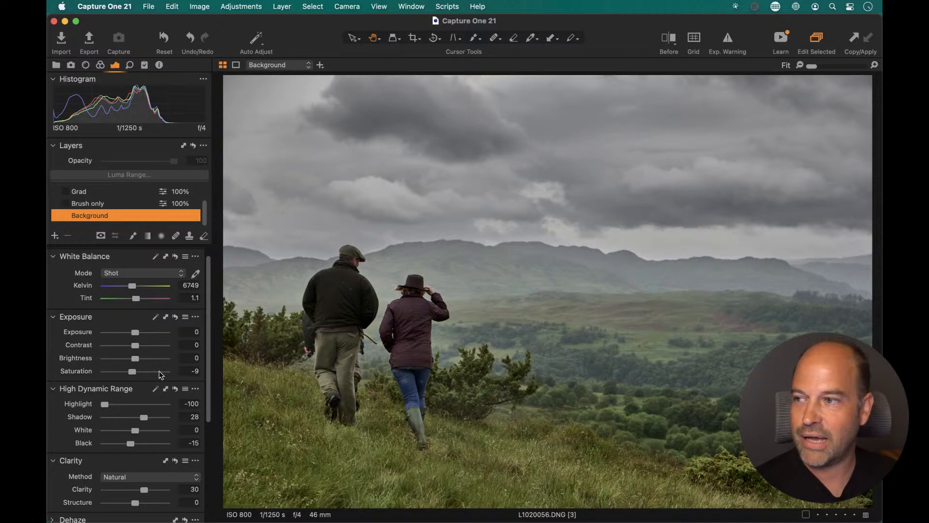
pyautogui.moveTo(105, 404); pyautogui.dragTo(138, 405)
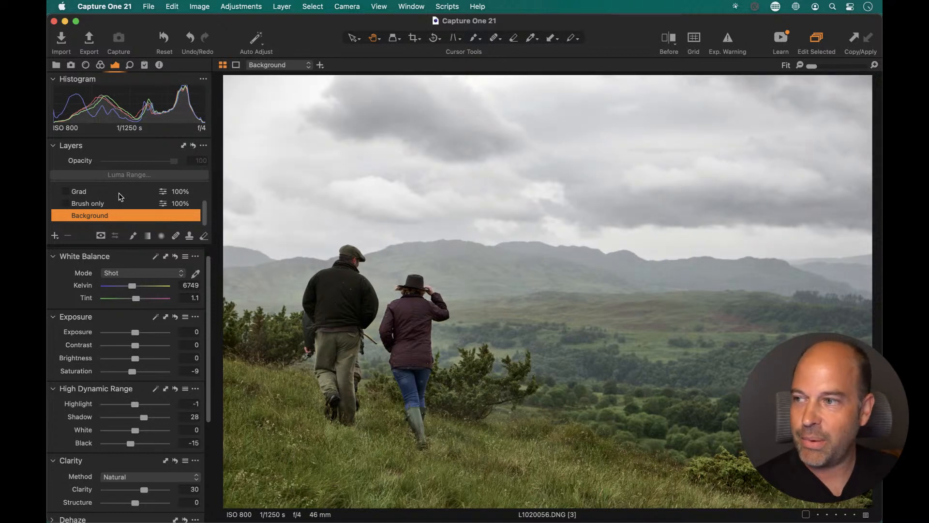
# Step: Disable the Luminosity Range layer and add a new adjustment layer named "Grad + Luma"
pyautogui.scroll(3, 120, 195)
pyautogui.click(67, 193)
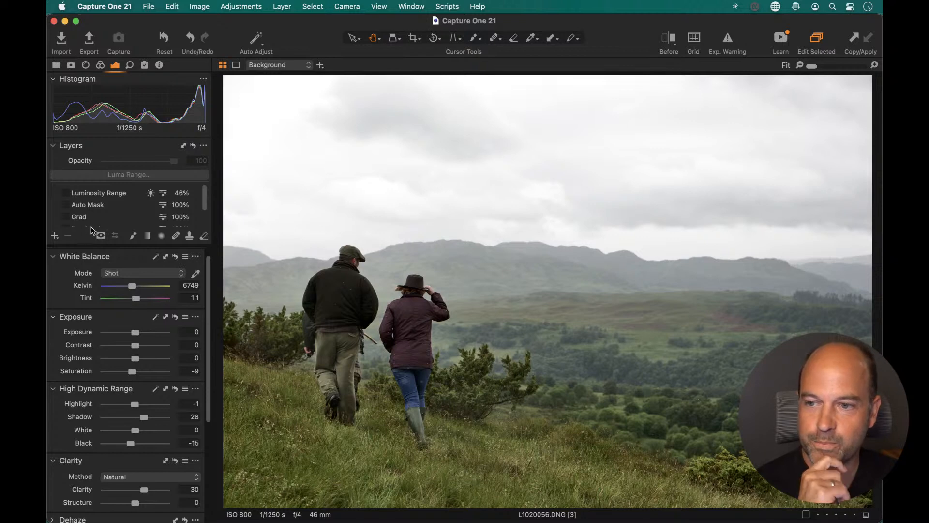
pyautogui.click(54, 235)
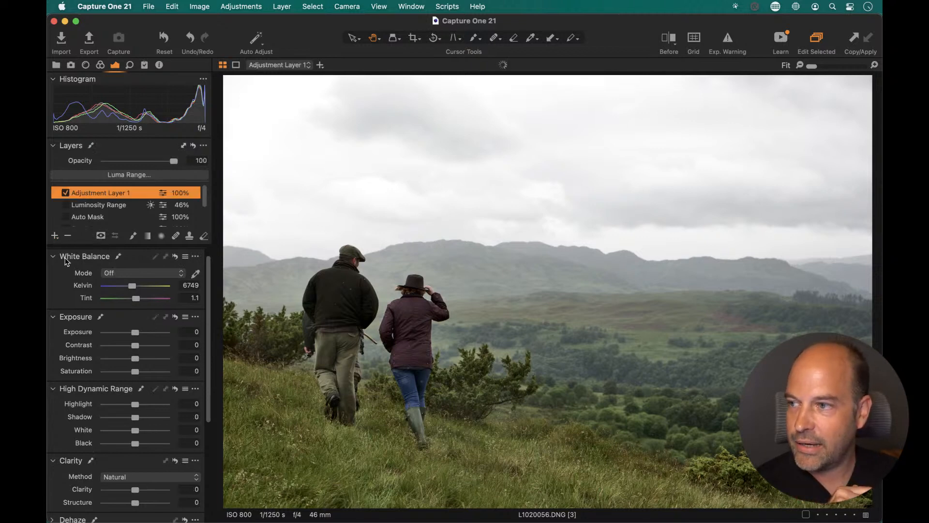
pyautogui.doubleClick(98, 195)
pyautogui.write('Grad')
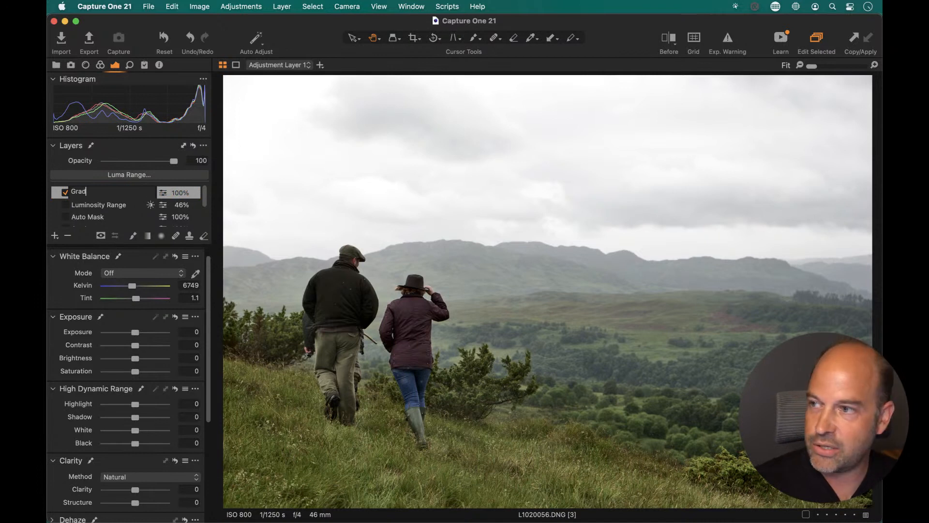
pyautogui.write(' + Luma')
pyautogui.press('Return')
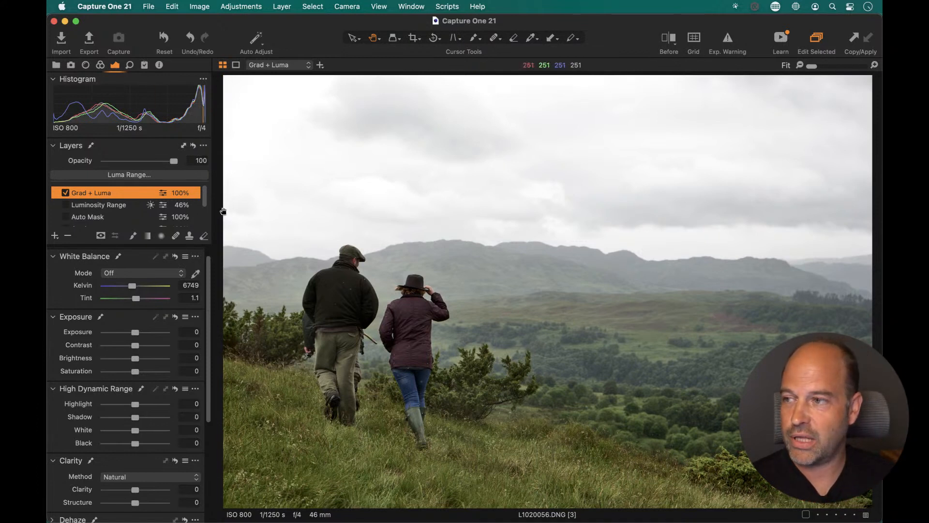
# Step: Draw a horizontal linear gradient mask on the Grad + Luma layer, fading from the sky down to the valley below the hills
pyautogui.click(148, 237)
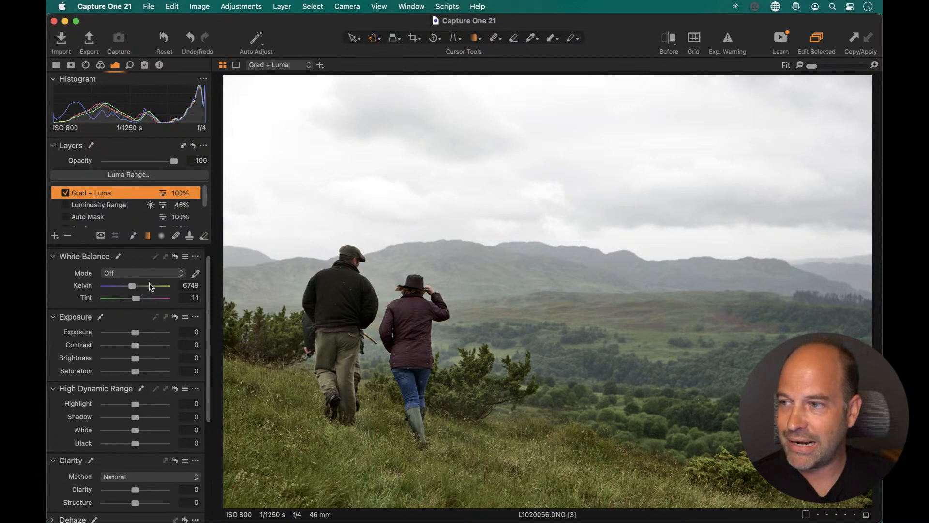
pyautogui.moveTo(536, 267); pyautogui.dragTo(558, 468)
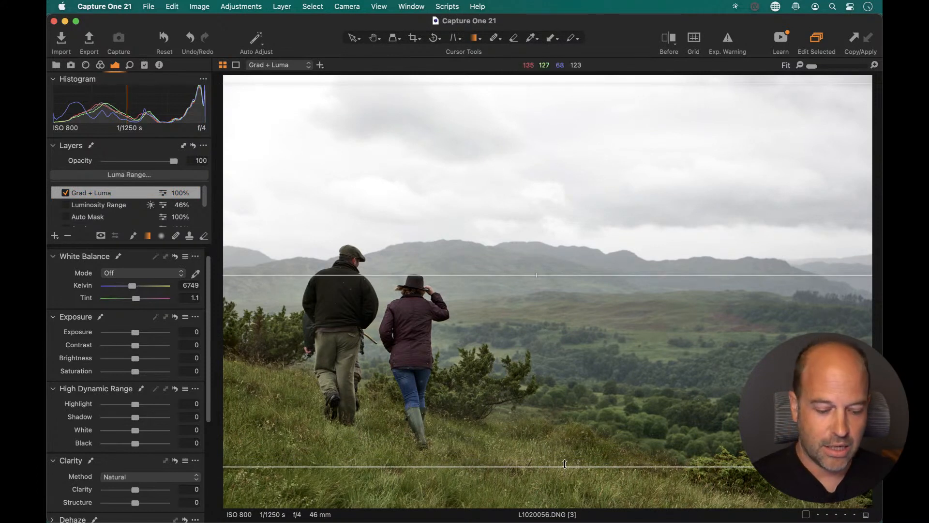
pyautogui.moveTo(569, 464); pyautogui.dragTo(558, 358)
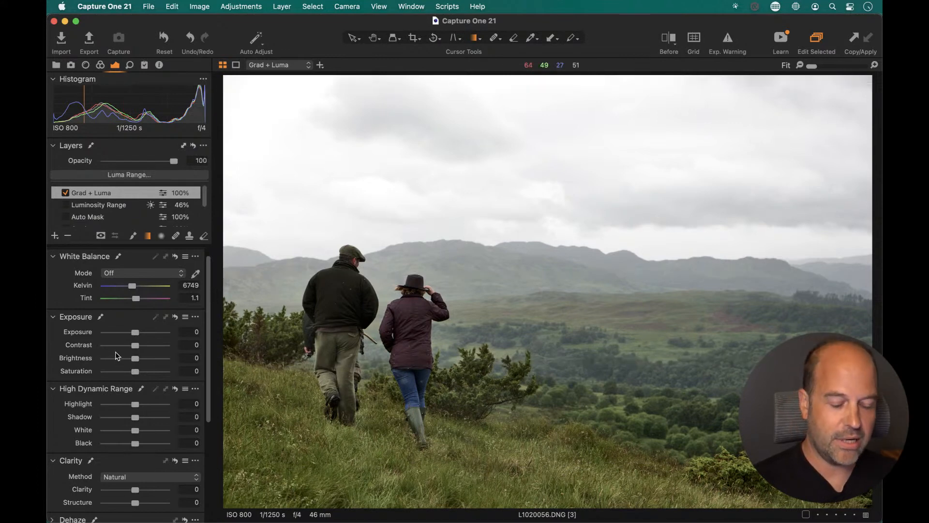
# Step: Inspect the gradient mask as a red overlay and as a grayscale mask, and hide it again
pyautogui.press('m')
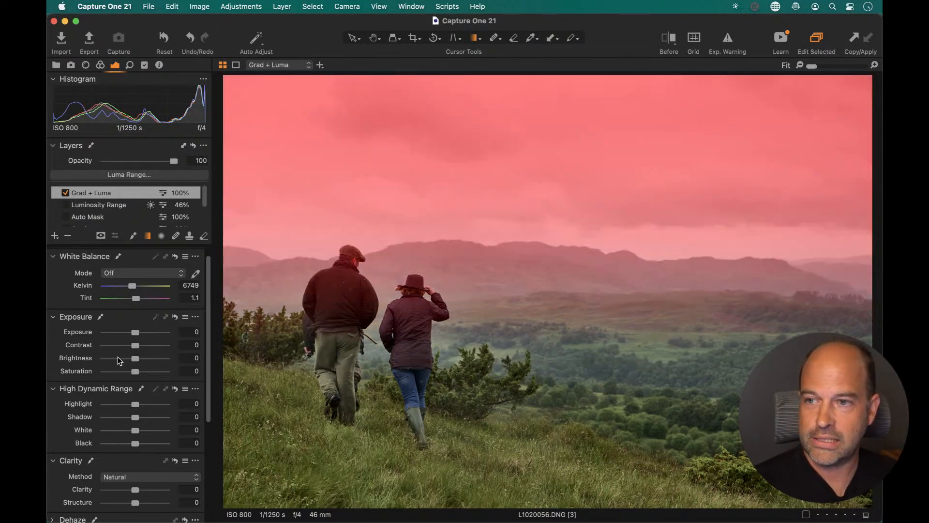
pyautogui.press('m')
pyautogui.click(102, 235)
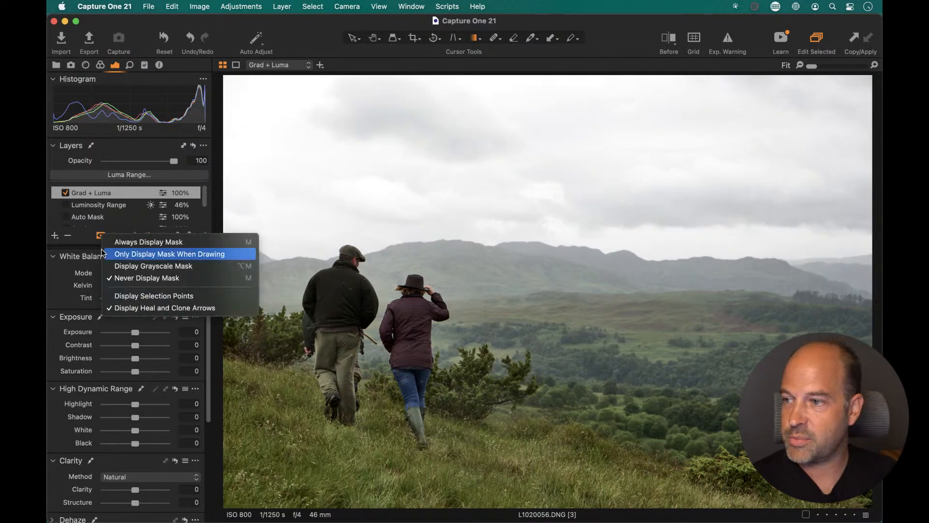
pyautogui.click(184, 266)
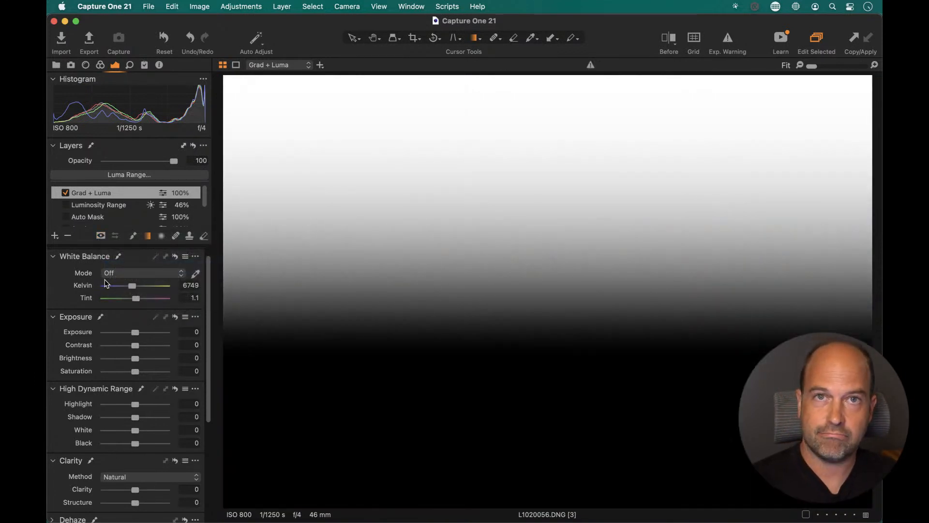
pyautogui.press('m')
pyautogui.press('m')
pyautogui.press('m')
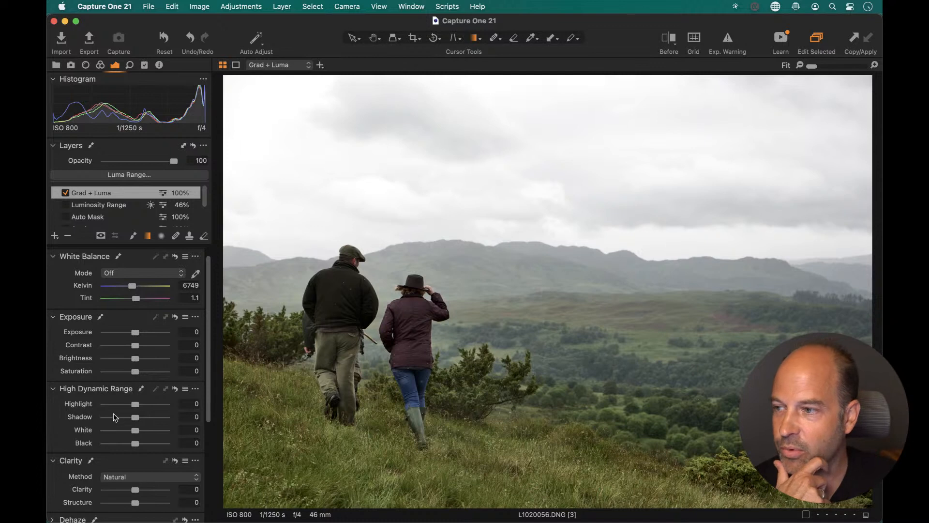
# Step: Darken the Grad + Luma layer's sky with Highlight -36, Clarity 42 and Brightness -8
pyautogui.moveTo(135, 403); pyautogui.dragTo(121, 404)
pyautogui.moveTo(136, 493); pyautogui.dragTo(149, 493)
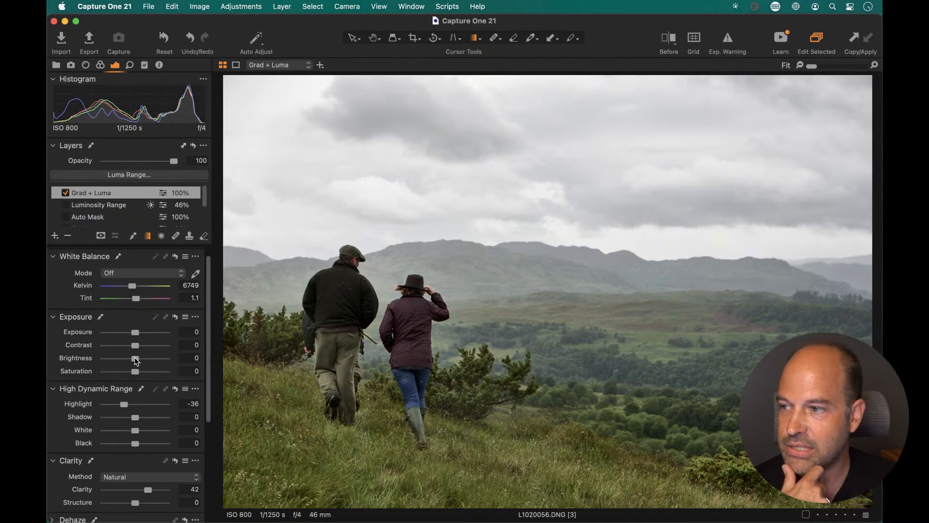
pyautogui.moveTo(133, 360); pyautogui.dragTo(130, 361)
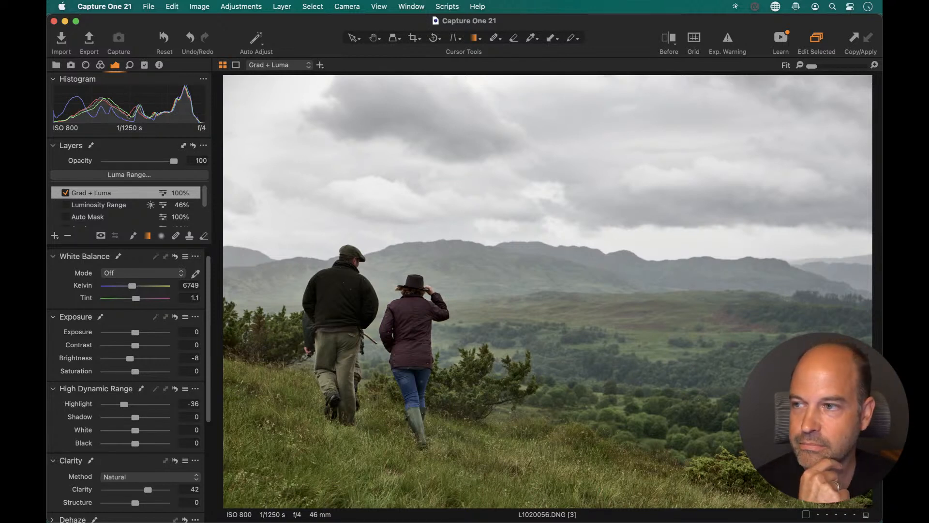
# Step: With the grayscale mask displayed, apply a Luma Range of 197 to 255 with falloff from 177, and slightly widen the gradient
pyautogui.click(101, 235)
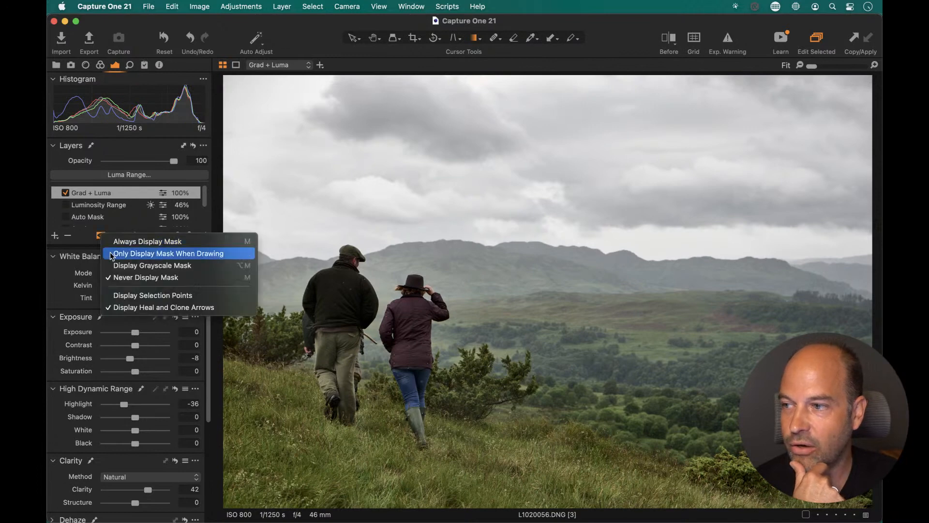
pyautogui.click(112, 265)
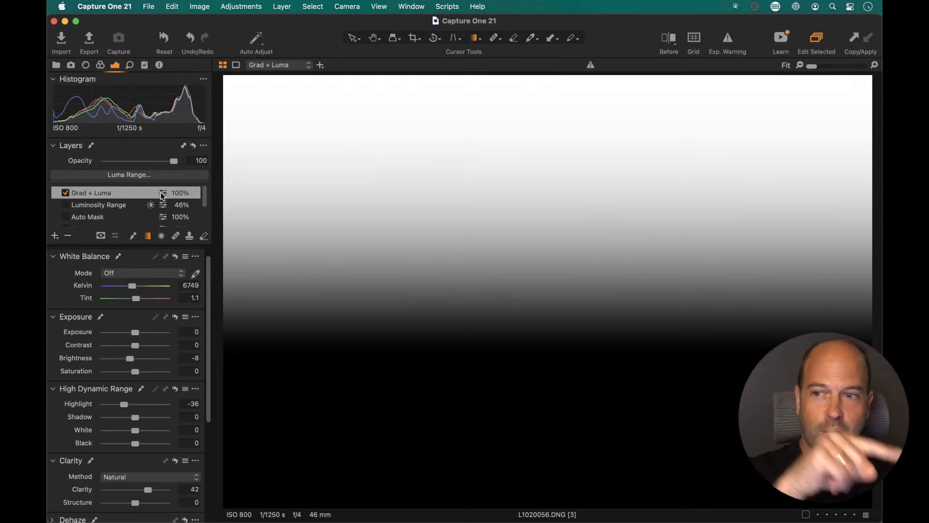
pyautogui.click(131, 176)
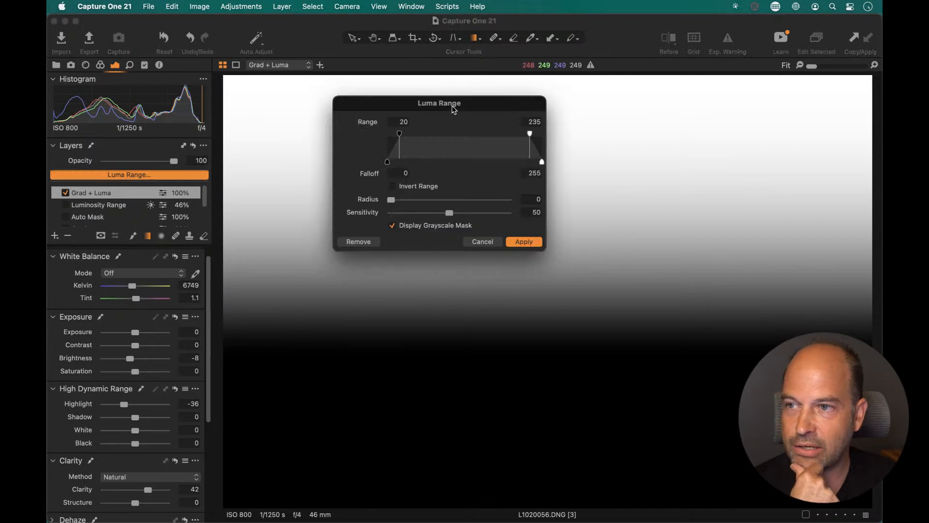
pyautogui.moveTo(454, 102); pyautogui.dragTo(687, 116)
pyautogui.moveTo(632, 145); pyautogui.dragTo(785, 149)
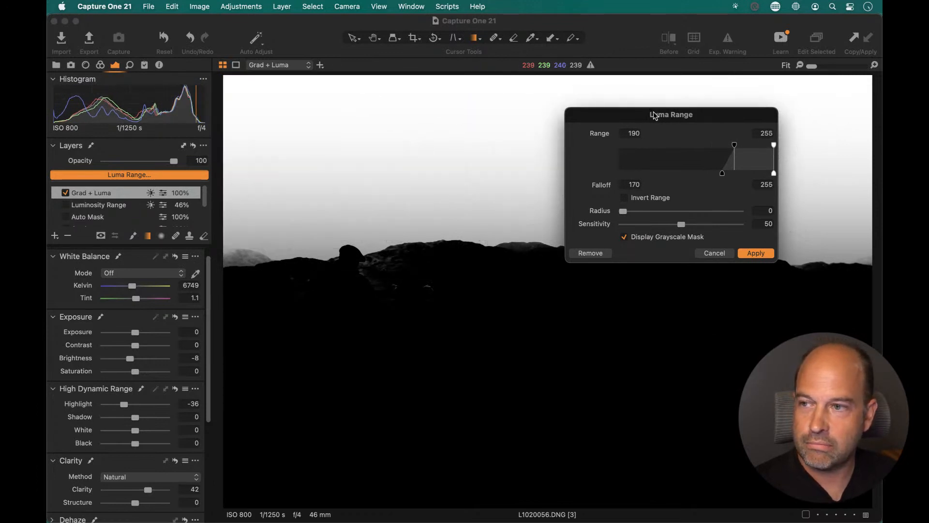
pyautogui.moveTo(734, 147); pyautogui.dragTo(740, 149)
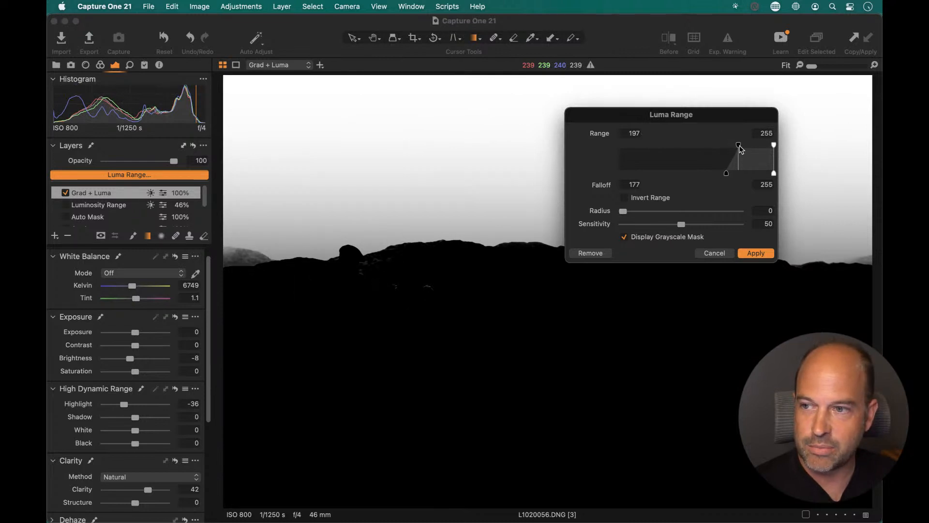
pyautogui.click(754, 252)
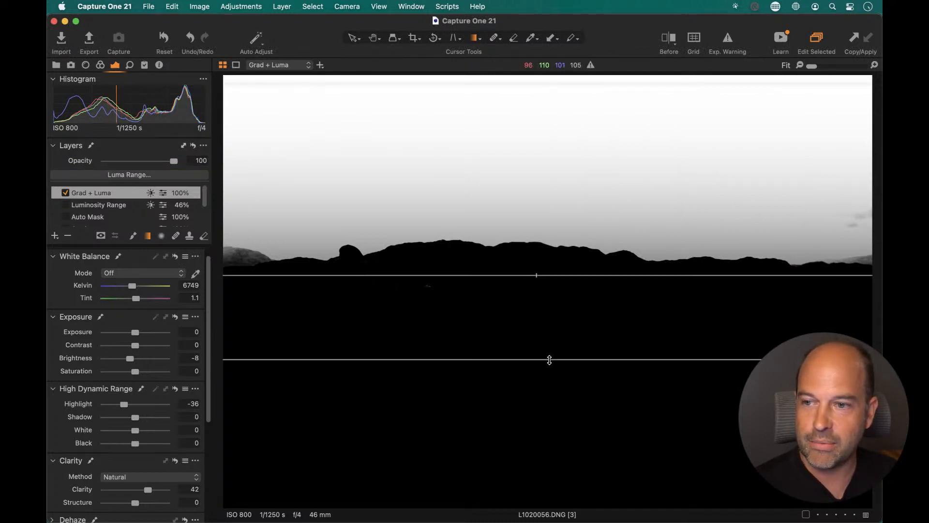
pyautogui.moveTo(549, 360)
pyautogui.mouseDown()
pyautogui.moveTo(540, 250)
pyautogui.moveTo(548, 350)
pyautogui.moveTo(526, 431)
pyautogui.moveTo(544, 344)
pyautogui.moveTo(532, 293)
pyautogui.moveTo(537, 325)
pyautogui.moveTo(547, 326)
pyautogui.moveTo(541, 260)
pyautogui.moveTo(545, 301)
pyautogui.moveTo(529, 385)
pyautogui.moveTo(544, 334)
pyautogui.moveTo(541, 243)
pyautogui.moveTo(535, 390)
pyautogui.moveTo(535, 332)
pyautogui.moveTo(531, 362)
pyautogui.mouseUp()
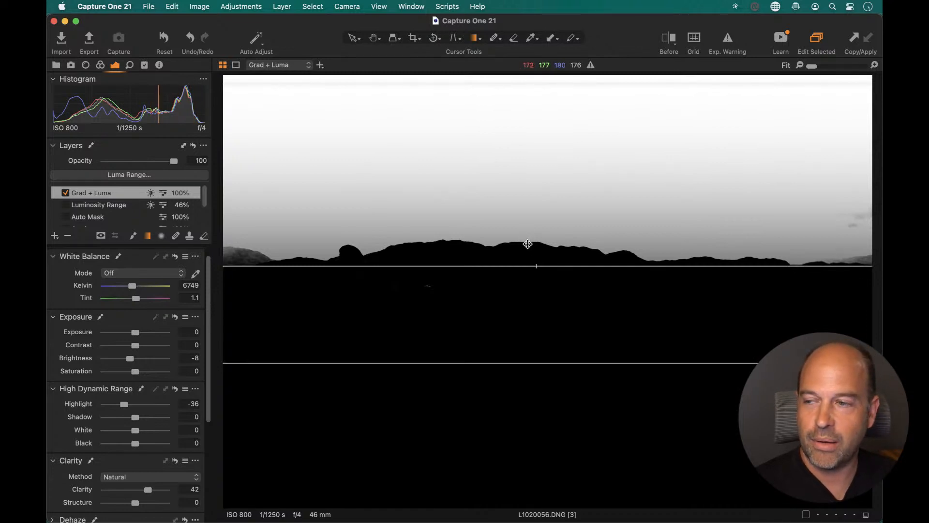
# Step: Refine the Grad + Luma layer's Luma Range with Radius 139.7 and Sensitivity 93, and apply it
pyautogui.click(152, 177)
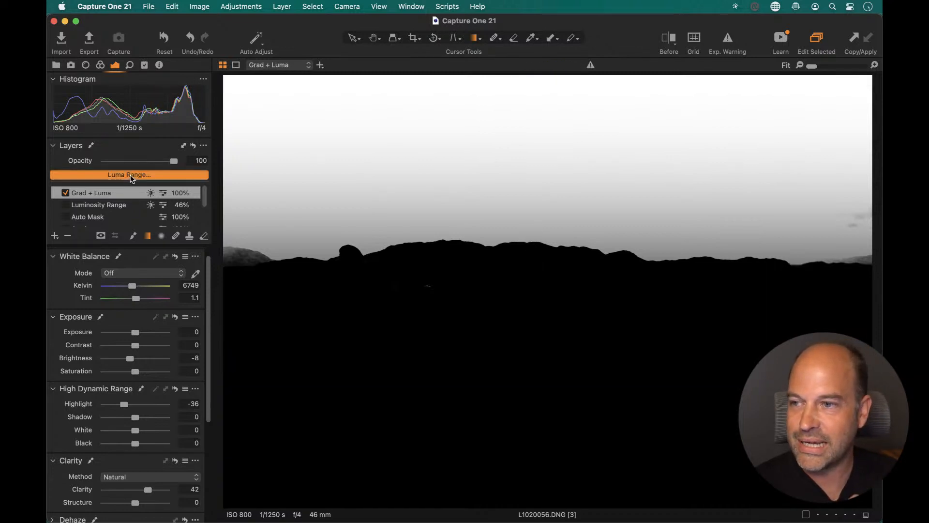
pyautogui.moveTo(623, 212); pyautogui.dragTo(726, 225)
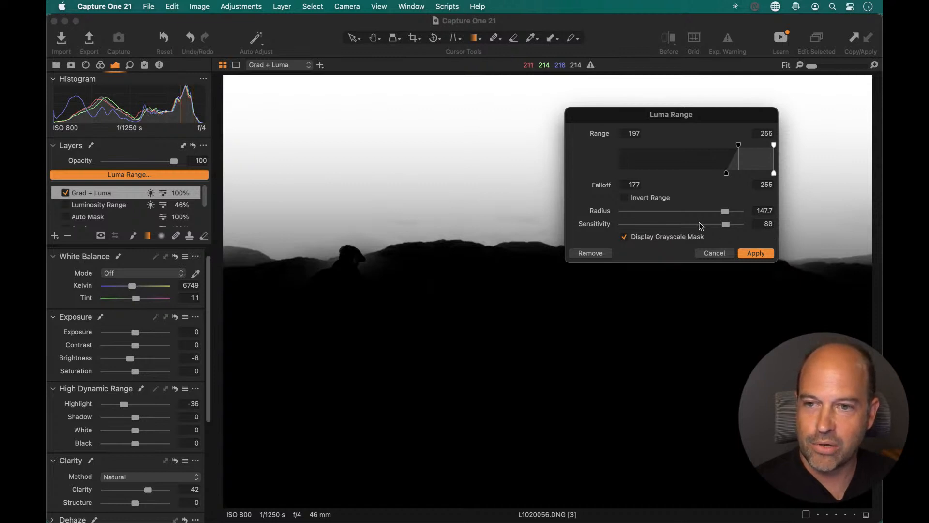
pyautogui.moveTo(725, 215); pyautogui.dragTo(741, 213)
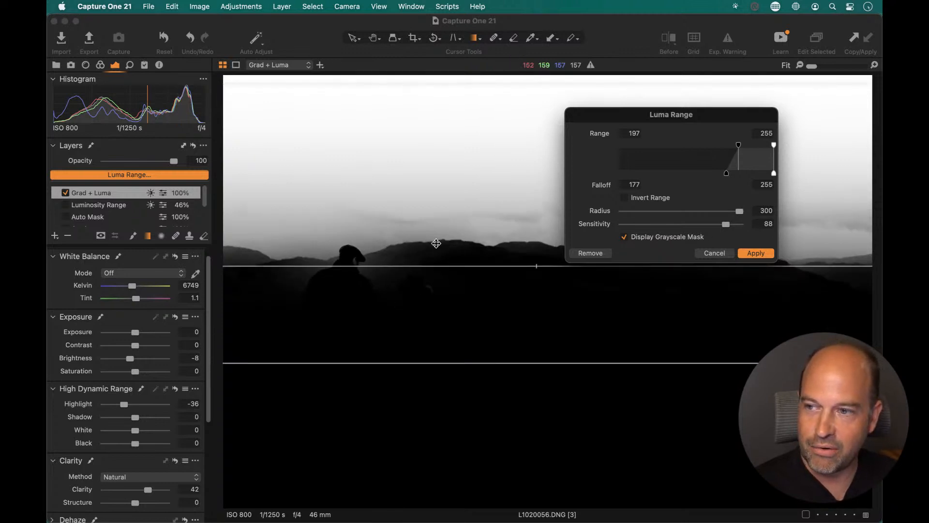
pyautogui.moveTo(725, 215)
pyautogui.mouseDown()
pyautogui.moveTo(621, 215)
pyautogui.moveTo(723, 212)
pyautogui.moveTo(730, 224)
pyautogui.mouseUp()
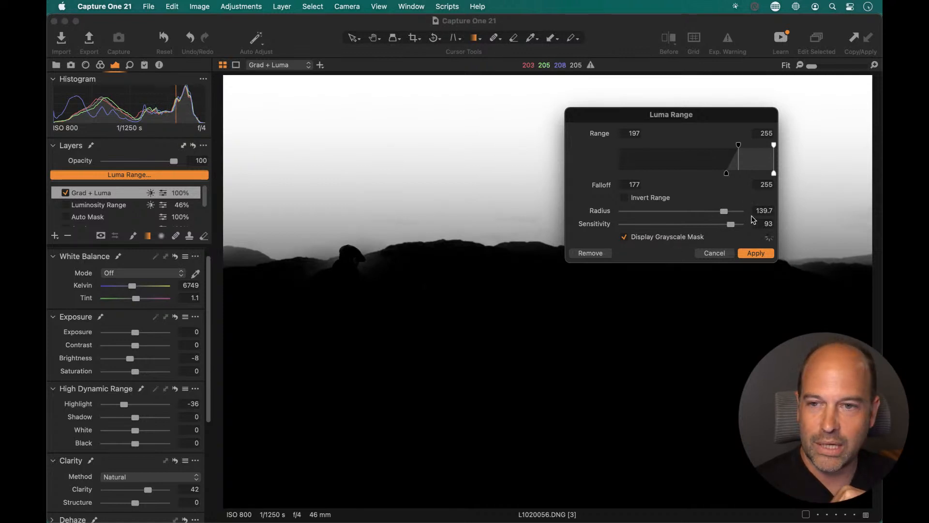
pyautogui.click(755, 253)
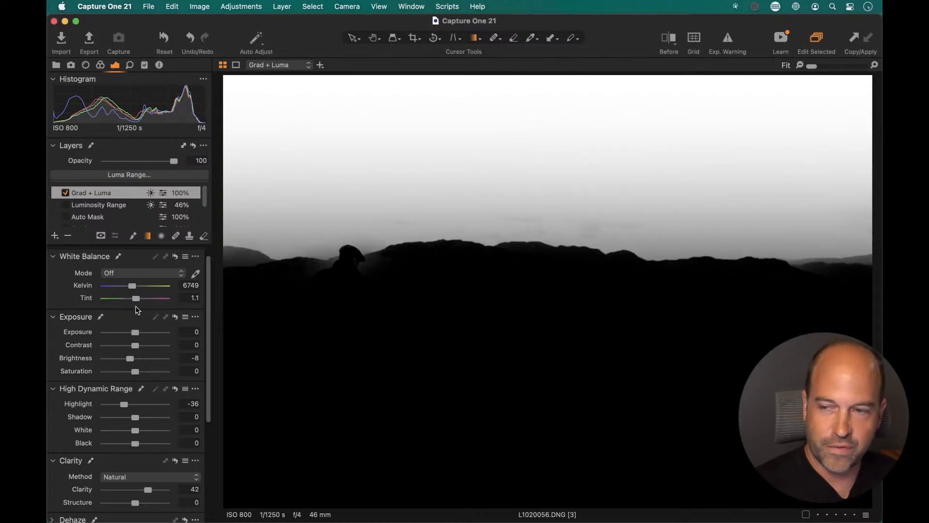
# Step: Hide the grayscale mask and set the Grad + Luma layer's Highlight to -49
pyautogui.press('m')
pyautogui.press('m')
pyautogui.press('m')
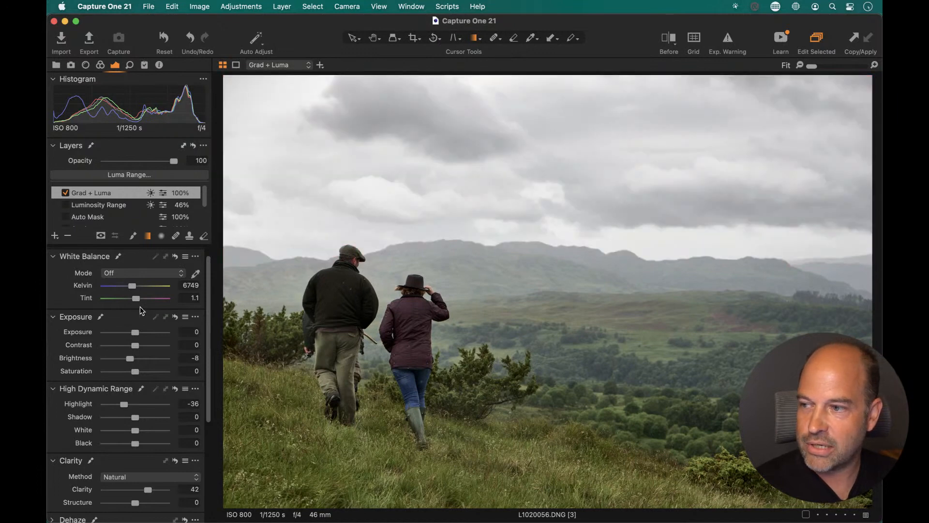
pyautogui.moveTo(122, 404); pyautogui.dragTo(121, 408)
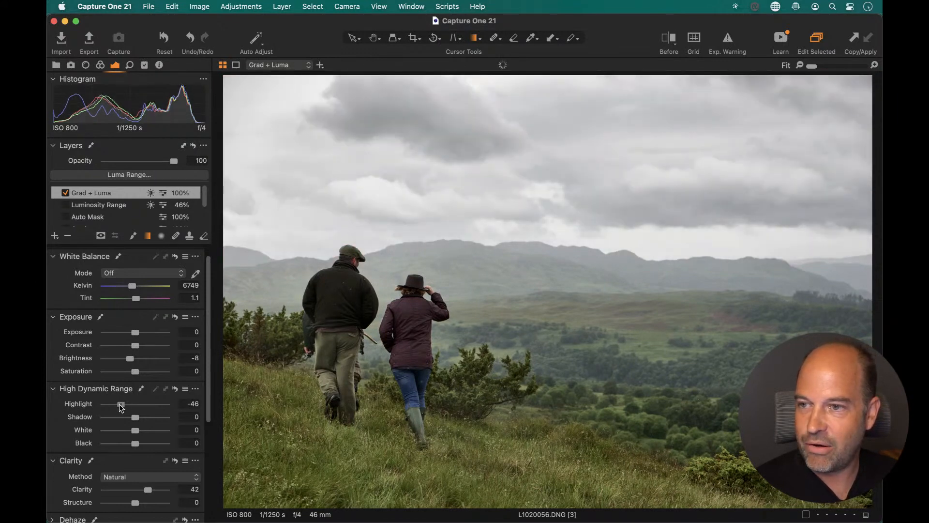
# Step: Raise the gradient's lower edge to the base of the hills and reduce the layer opacity to 75, checking the mask
pyautogui.moveTo(576, 362); pyautogui.dragTo(570, 274)
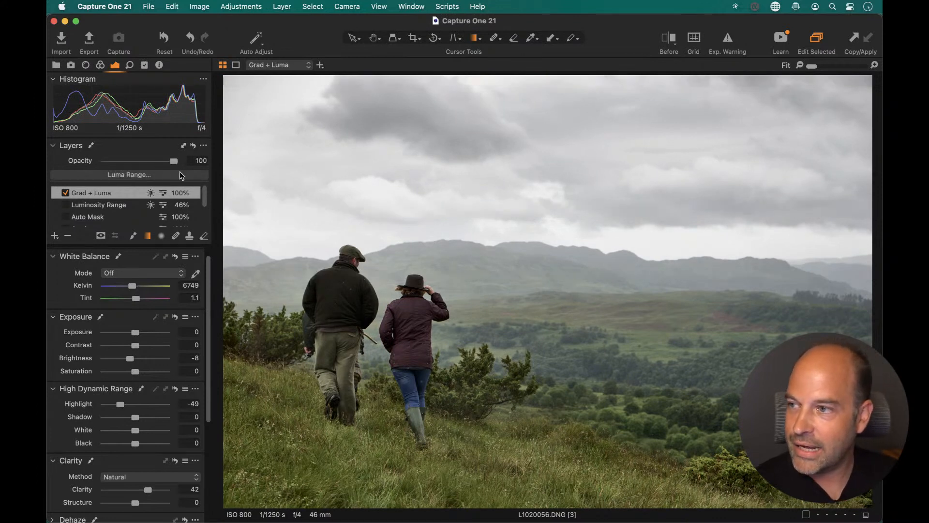
pyautogui.moveTo(175, 163); pyautogui.dragTo(157, 161)
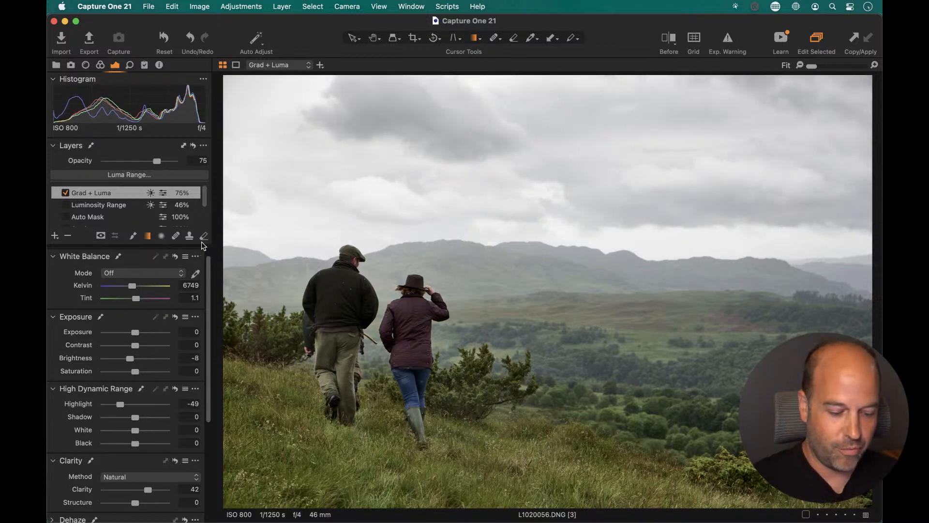
pyautogui.press('m')
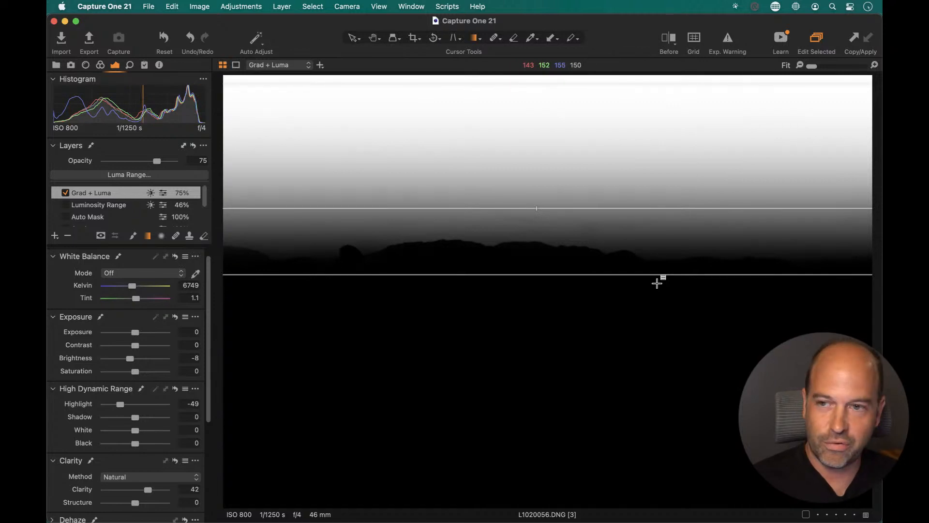
pyautogui.press('m')
pyautogui.press('m')
pyautogui.press('m')
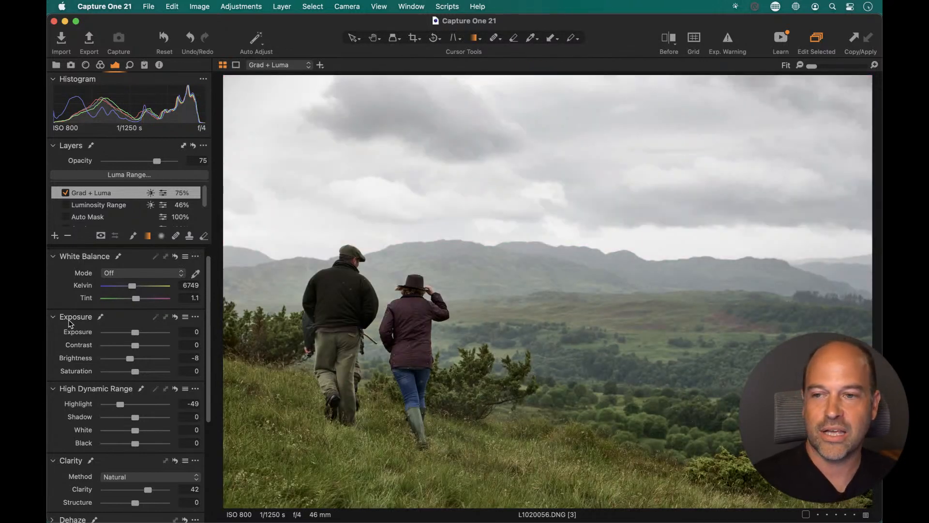
# Step: Disable the Grad + Luma layer, enable the Brush only layer for comparison, and review its mask refinement options
pyautogui.moveTo(70, 323)
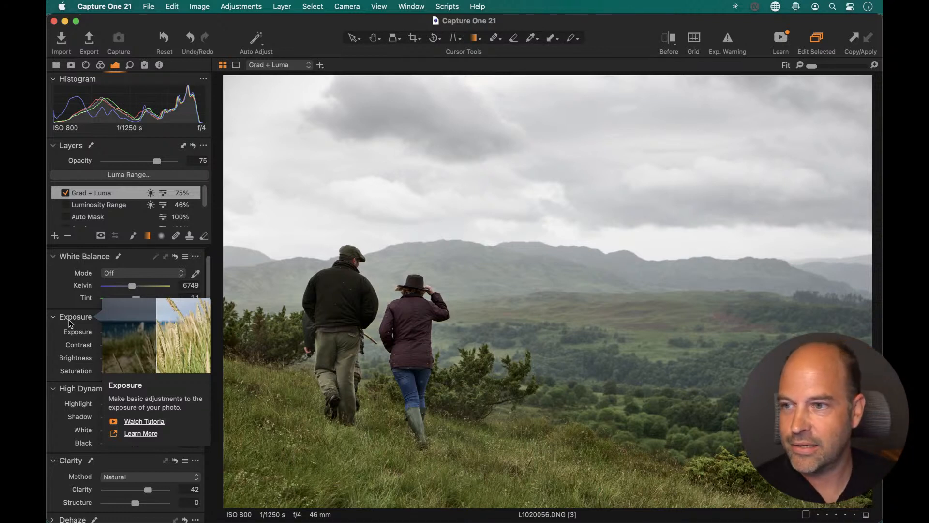
pyautogui.click(66, 193)
pyautogui.scroll(-2, 202, 198)
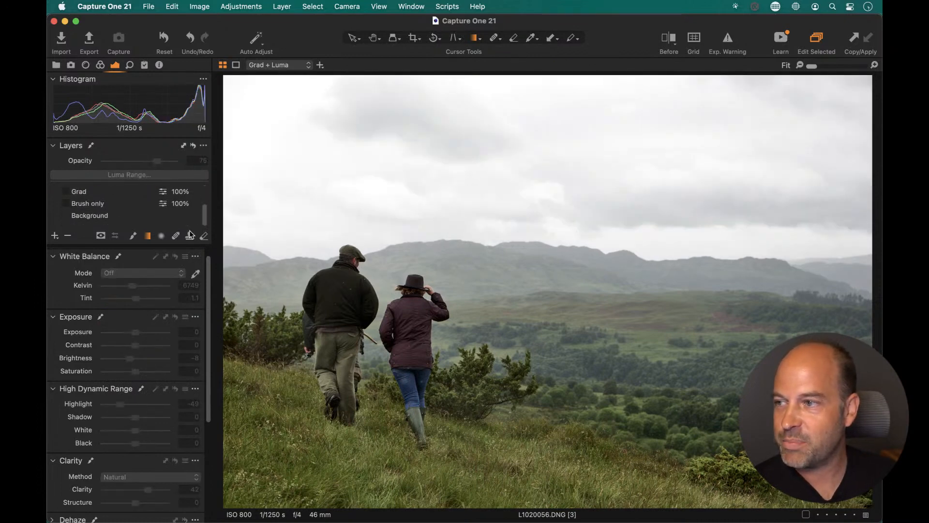
pyautogui.click(66, 203)
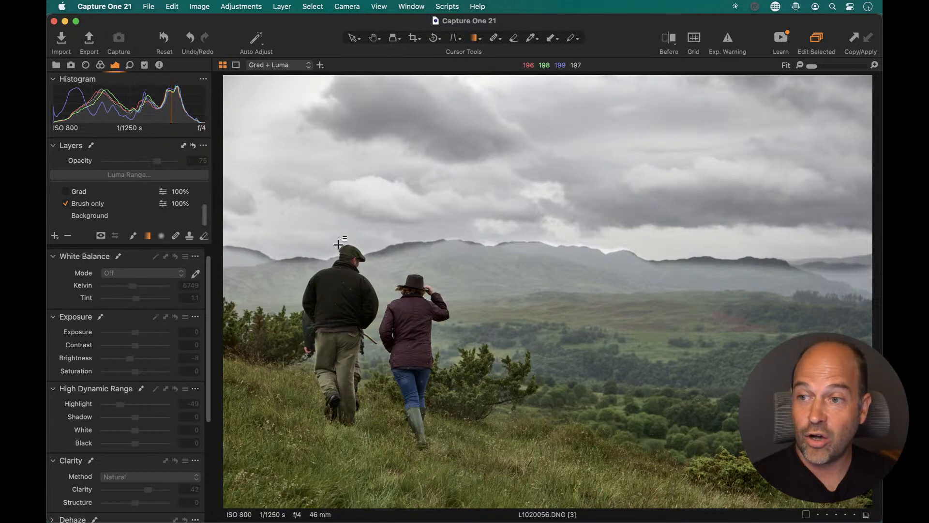
pyautogui.click(109, 206)
pyautogui.rightClick(111, 206)
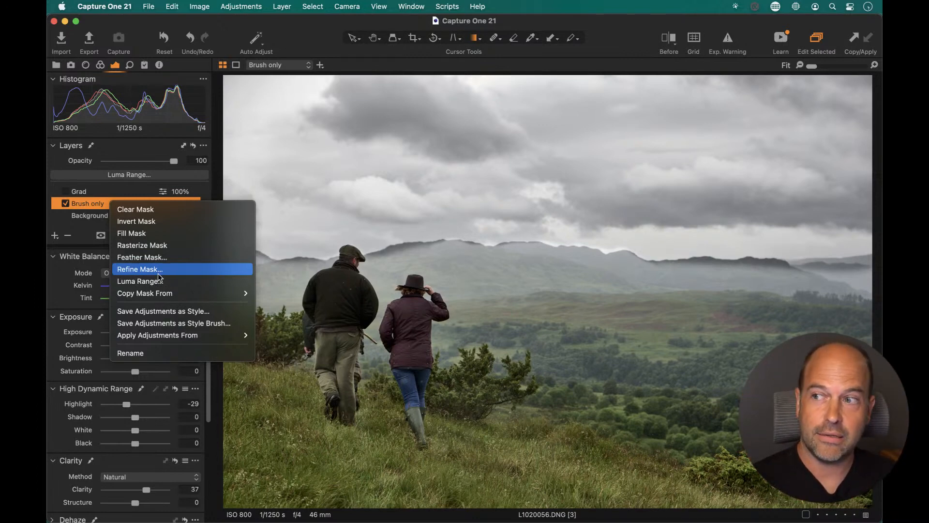
pyautogui.click(79, 201)
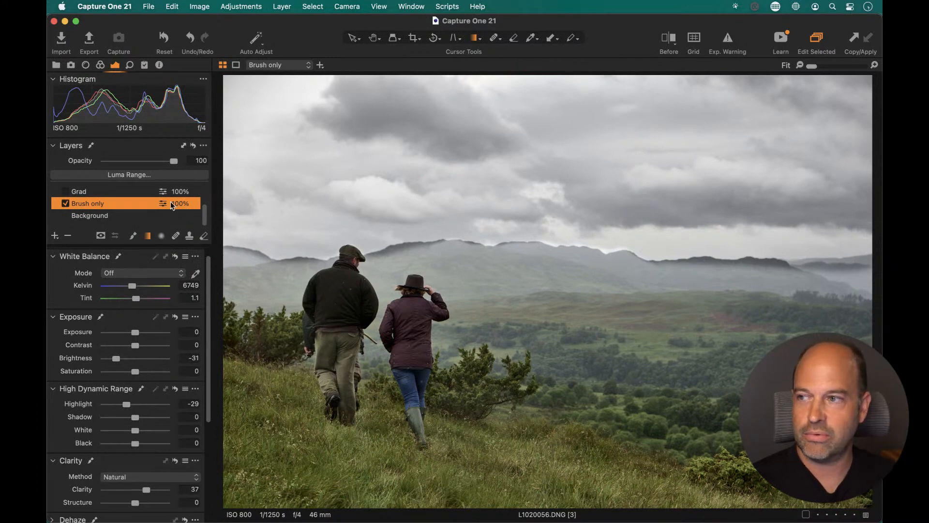
# Step: Disable the Brush only layer and compare the Grad layer's sky with the Auto Mask layer's, enabling one at a time
pyautogui.click(66, 205)
pyautogui.scroll(2, 80, 207)
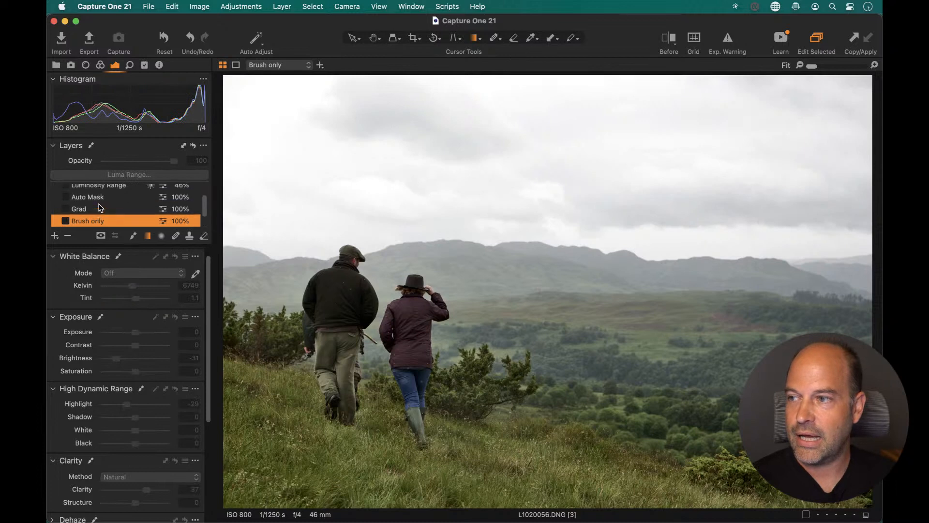
pyautogui.click(80, 207)
pyautogui.click(65, 207)
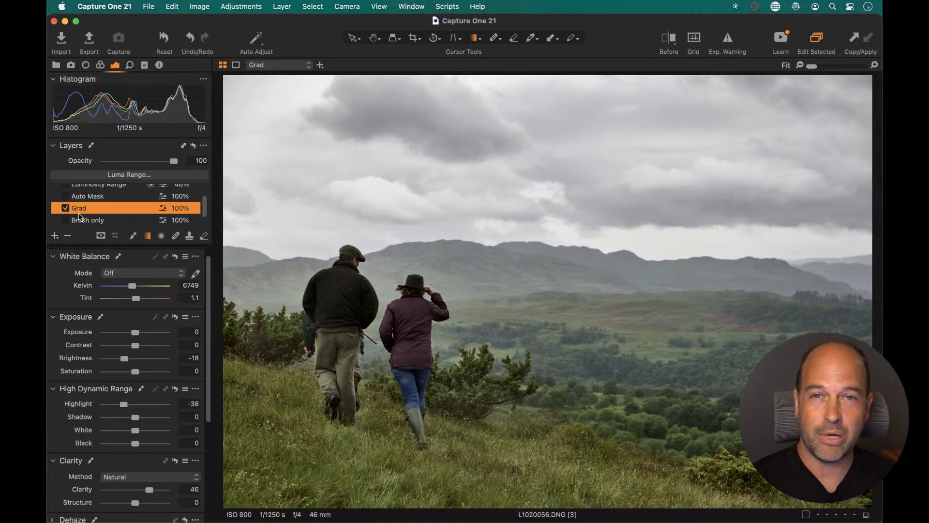
pyautogui.click(65, 208)
pyautogui.click(66, 196)
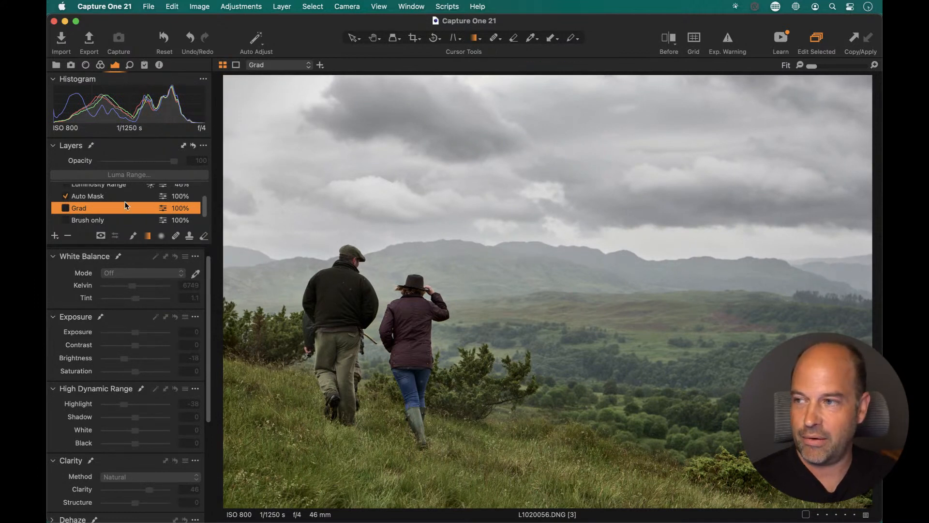
# Step: Disable the Auto Mask layer, compare the Luminosity Range and Grad + Luma layers one at a time, and leave both disabled
pyautogui.click(64, 196)
pyautogui.scroll(2, 92, 201)
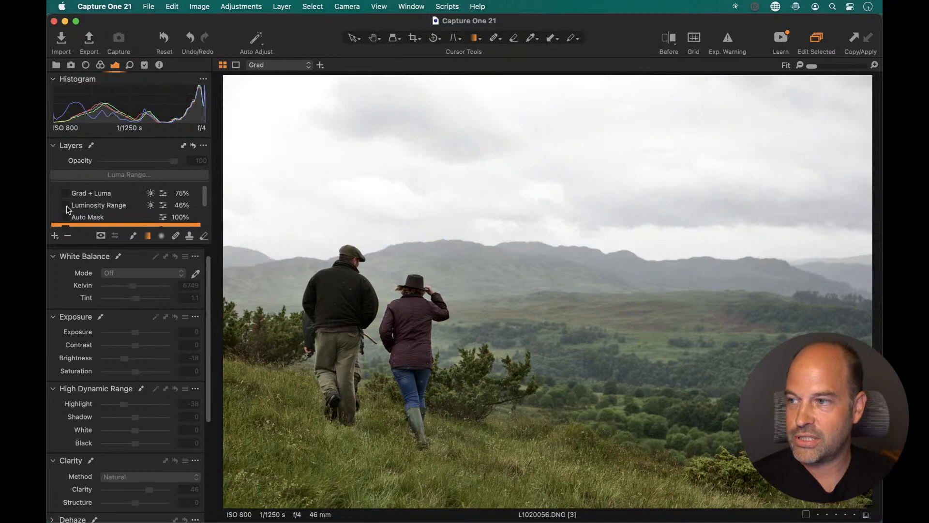
pyautogui.click(66, 205)
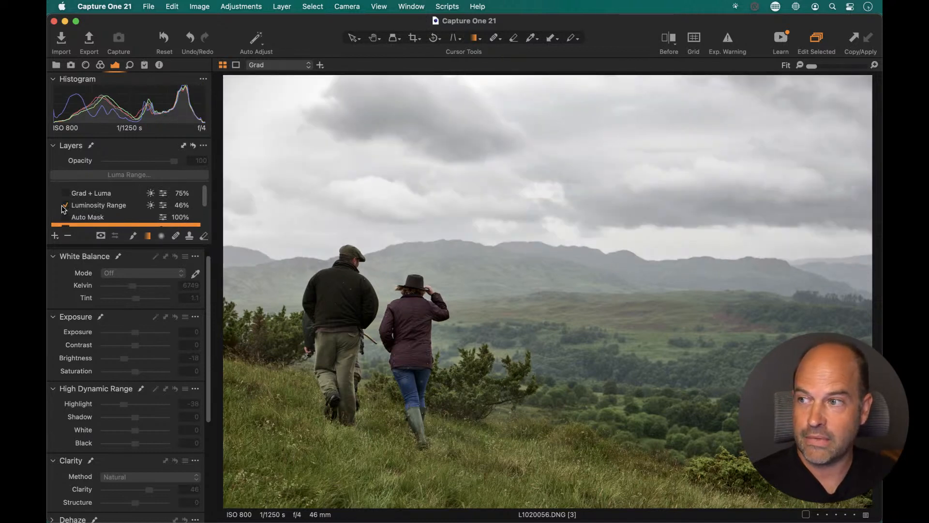
pyautogui.click(65, 205)
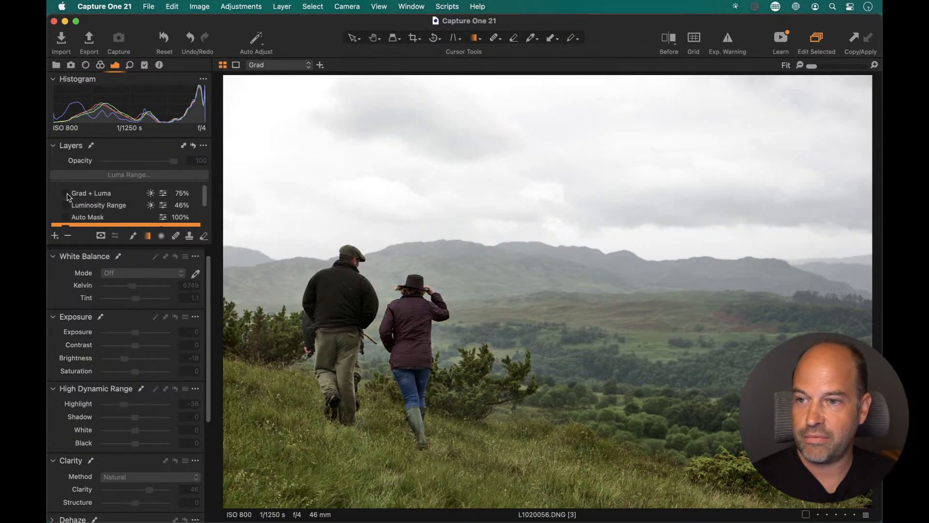
pyautogui.click(67, 193)
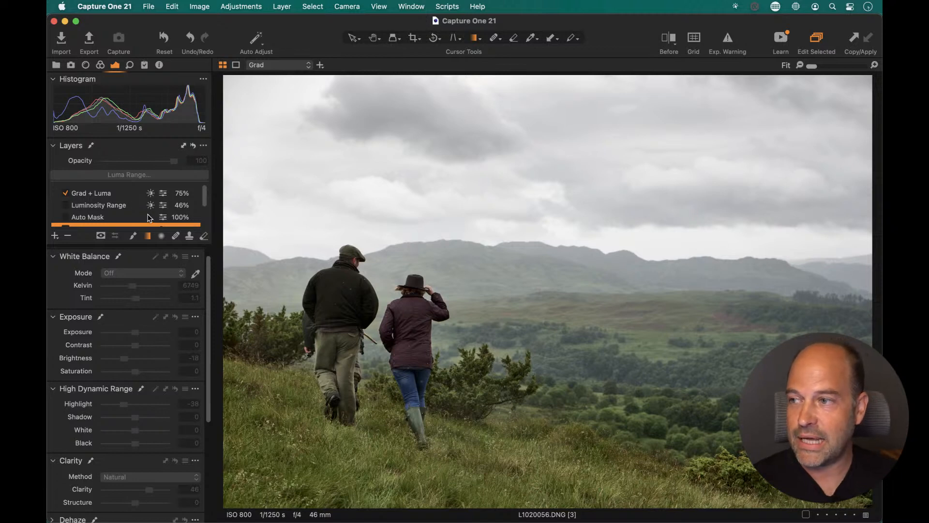
pyautogui.moveTo(205, 196)
pyautogui.mouseDown()
pyautogui.moveTo(208, 224)
pyautogui.moveTo(205, 197)
pyautogui.mouseUp()
pyautogui.click(66, 193)
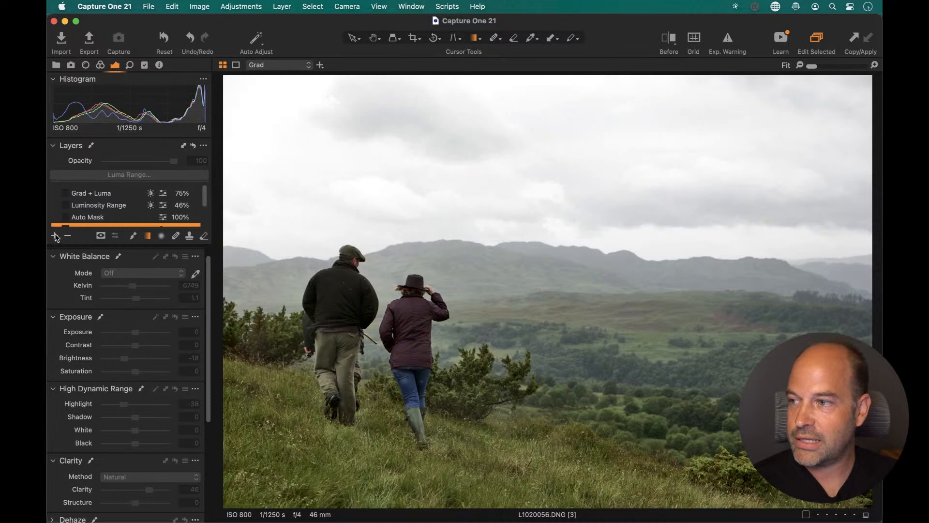
# Step: Add a new adjustment layer named Style Brush
pyautogui.click(55, 236)
pyautogui.write('S')
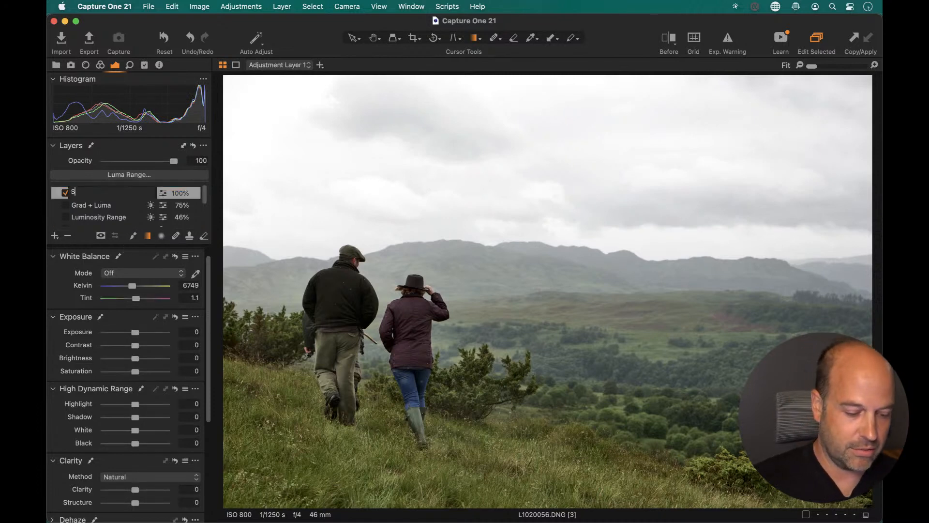
pyautogui.write('tyle Brush')
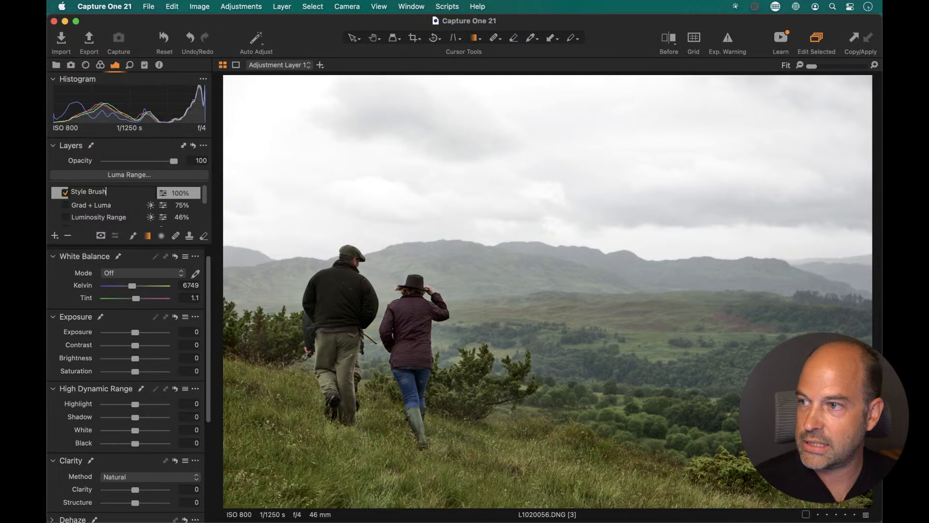
pyautogui.press('Return')
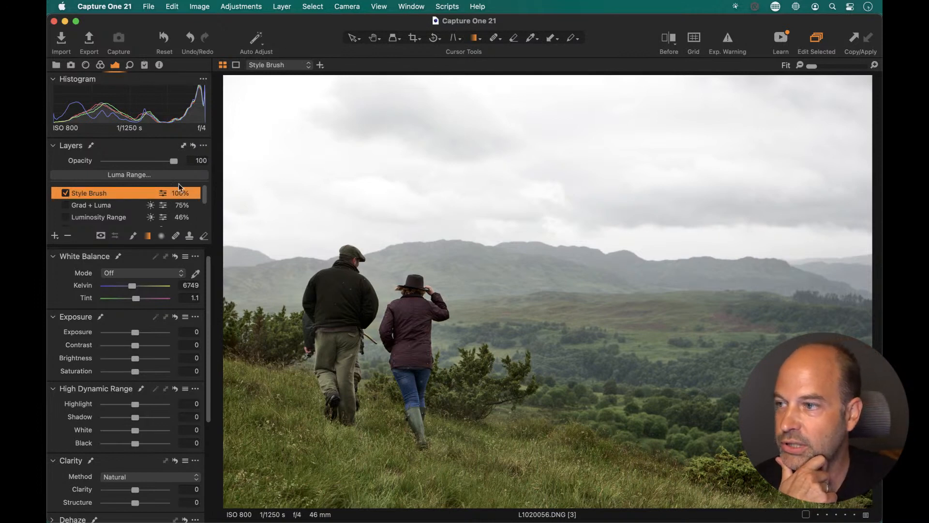
# Step: Choose the Highlights (recover) brush from the built-in Light & Contrast style brushes
pyautogui.moveTo(209, 266); pyautogui.dragTo(209, 256)
pyautogui.click(55, 255)
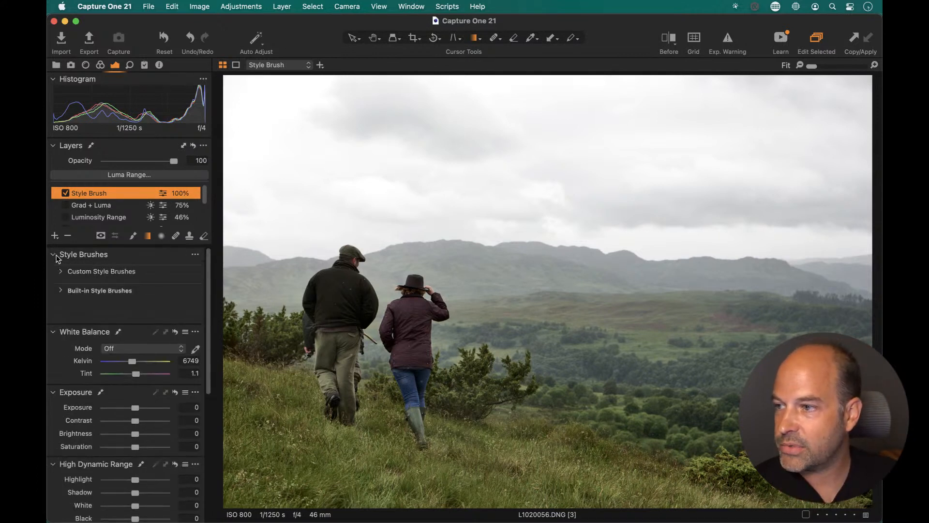
pyautogui.click(61, 290)
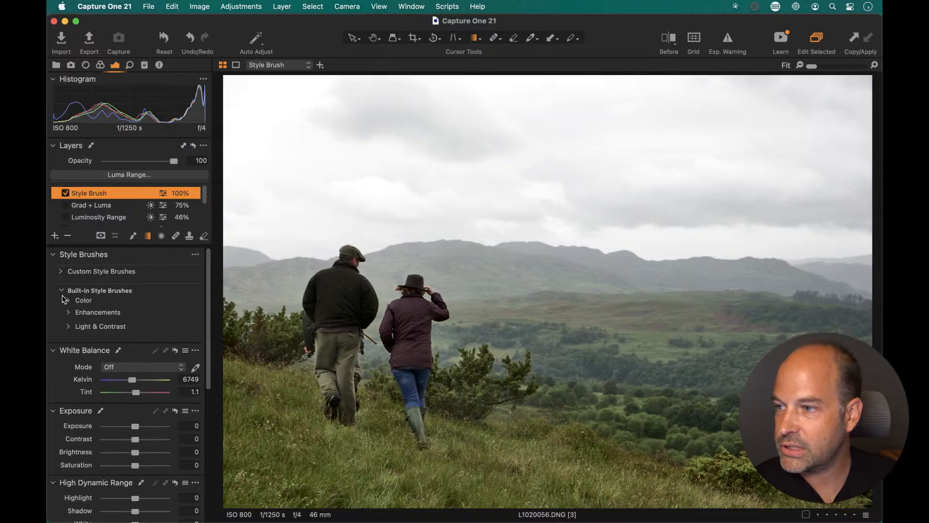
pyautogui.click(68, 326)
pyautogui.scroll(-2, 214, 295)
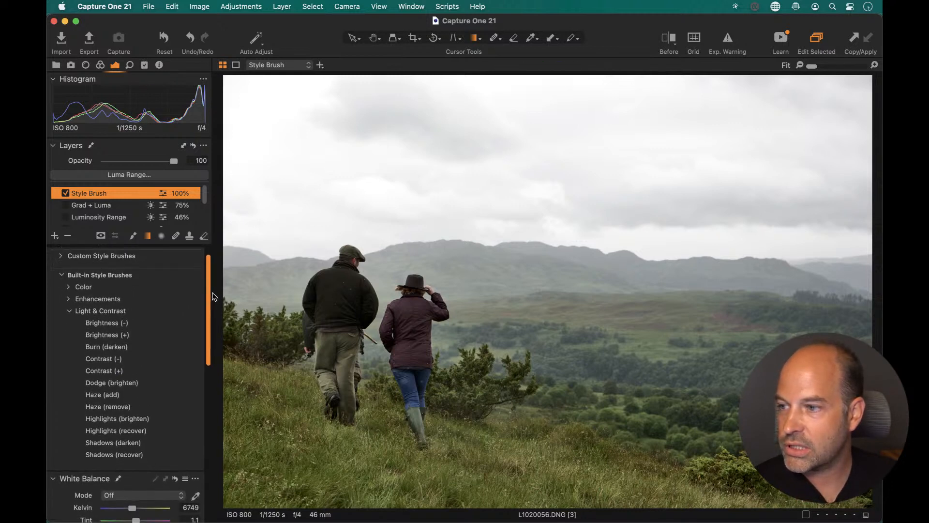
pyautogui.scroll(1, 215, 297)
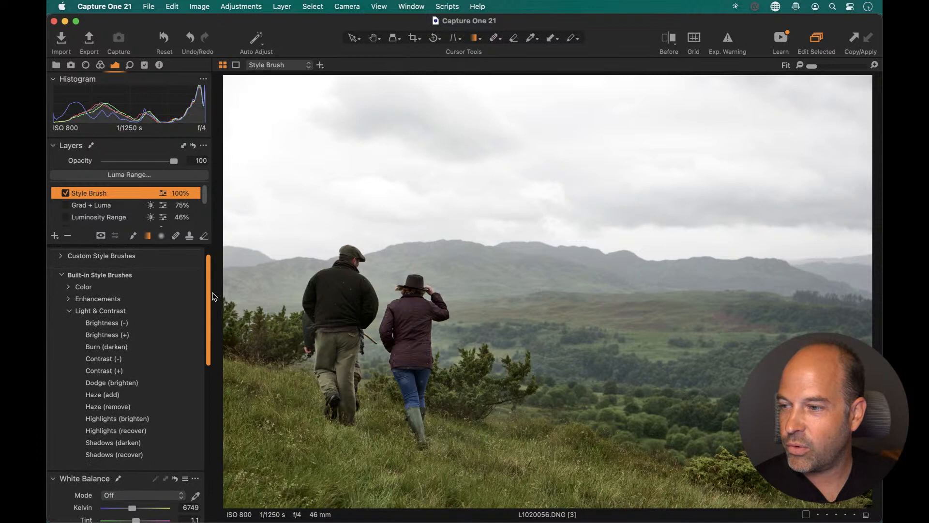
pyautogui.click(136, 432)
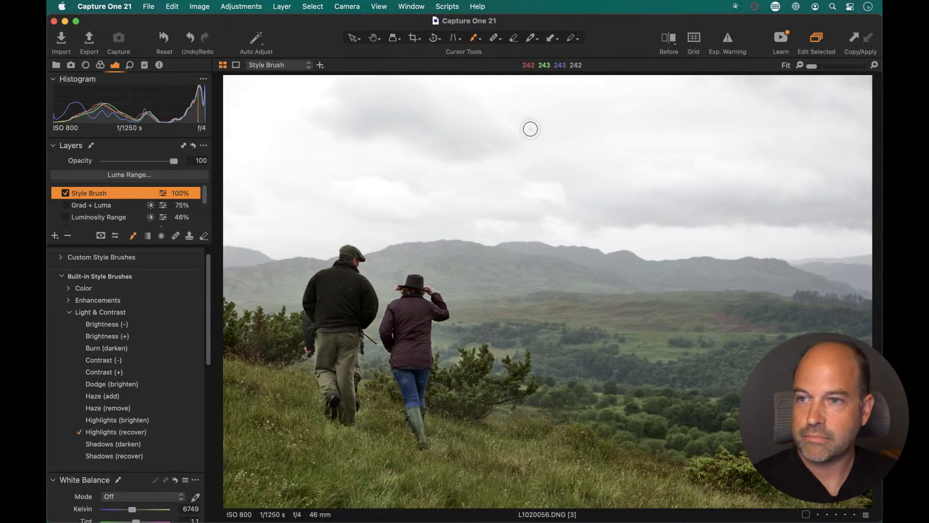
# Step: Enlarge the brush to size 948 and paint highlight recovery across the sky down to the hills
pyautogui.moveTo(519, 137); pyautogui.dragTo(548, 141)
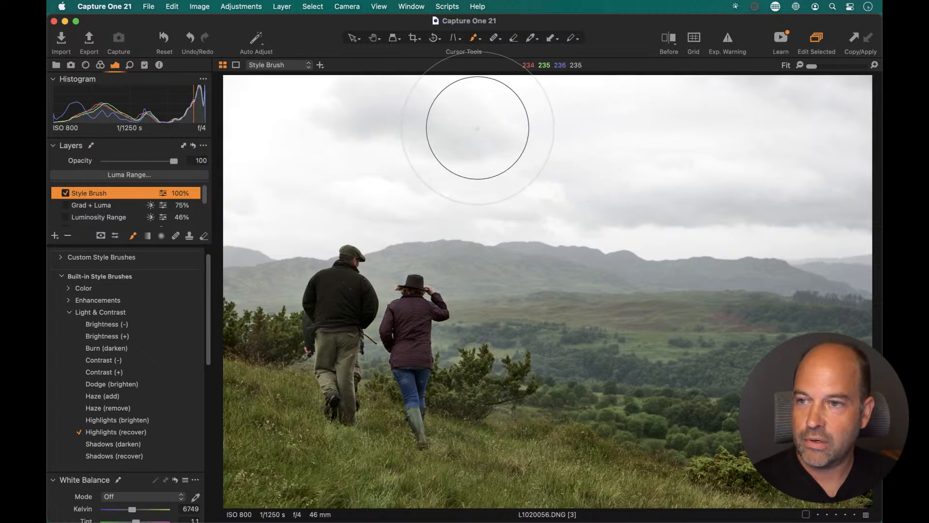
pyautogui.rightClick(474, 130)
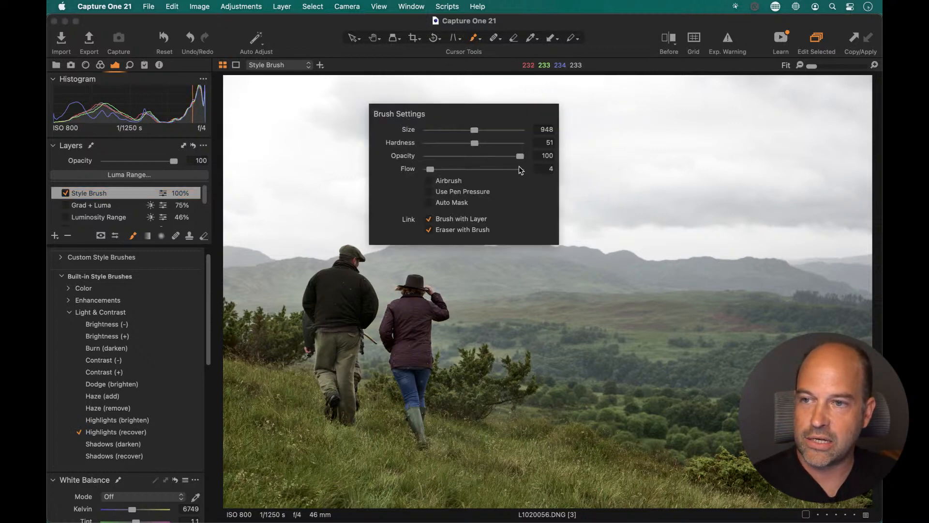
pyautogui.moveTo(346, 104)
pyautogui.mouseDown()
pyautogui.moveTo(473, 98)
pyautogui.moveTo(266, 111)
pyautogui.moveTo(560, 138)
pyautogui.moveTo(545, 160)
pyautogui.moveTo(563, 184)
pyautogui.moveTo(654, 203)
pyautogui.moveTo(684, 201)
pyautogui.moveTo(716, 177)
pyautogui.moveTo(654, 105)
pyautogui.moveTo(816, 118)
pyautogui.moveTo(916, 158)
pyautogui.moveTo(751, 156)
pyautogui.moveTo(828, 205)
pyautogui.moveTo(830, 197)
pyautogui.moveTo(426, 112)
pyautogui.moveTo(357, 110)
pyautogui.moveTo(307, 126)
pyautogui.moveTo(341, 182)
pyautogui.moveTo(278, 202)
pyautogui.moveTo(308, 218)
pyautogui.moveTo(384, 230)
pyautogui.moveTo(481, 195)
pyautogui.moveTo(847, 238)
pyautogui.moveTo(493, 194)
pyautogui.moveTo(232, 197)
pyautogui.moveTo(237, 114)
pyautogui.moveTo(213, 101)
pyautogui.moveTo(287, 165)
pyautogui.mouseUp()
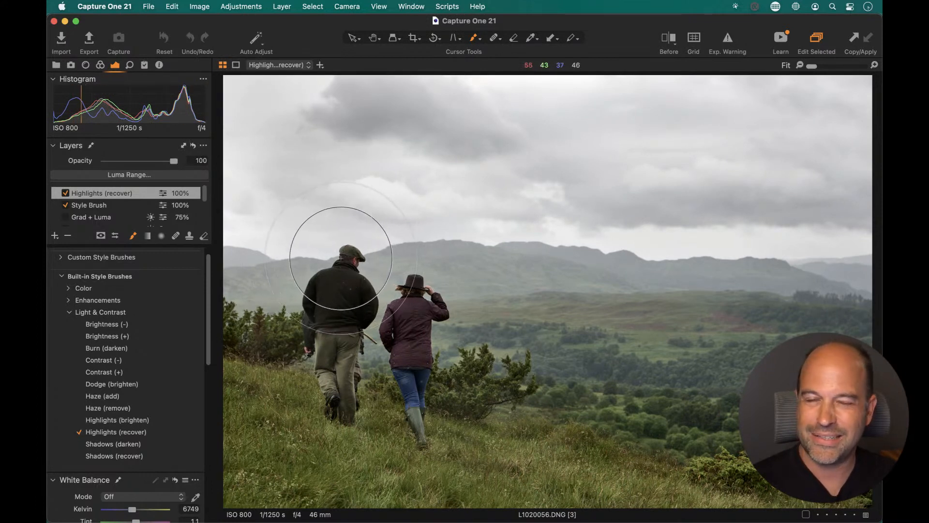
pyautogui.moveTo(370, 181)
pyautogui.mouseDown()
pyautogui.moveTo(241, 132)
pyautogui.moveTo(228, 92)
pyautogui.moveTo(572, 117)
pyautogui.moveTo(839, 121)
pyautogui.moveTo(846, 244)
pyautogui.moveTo(839, 261)
pyautogui.moveTo(705, 223)
pyautogui.moveTo(294, 202)
pyautogui.moveTo(261, 149)
pyautogui.moveTo(339, 88)
pyautogui.moveTo(773, 93)
pyautogui.moveTo(837, 138)
pyautogui.moveTo(755, 238)
pyautogui.moveTo(454, 170)
pyautogui.moveTo(134, 176)
pyautogui.moveTo(306, 234)
pyautogui.moveTo(266, 269)
pyautogui.mouseUp()
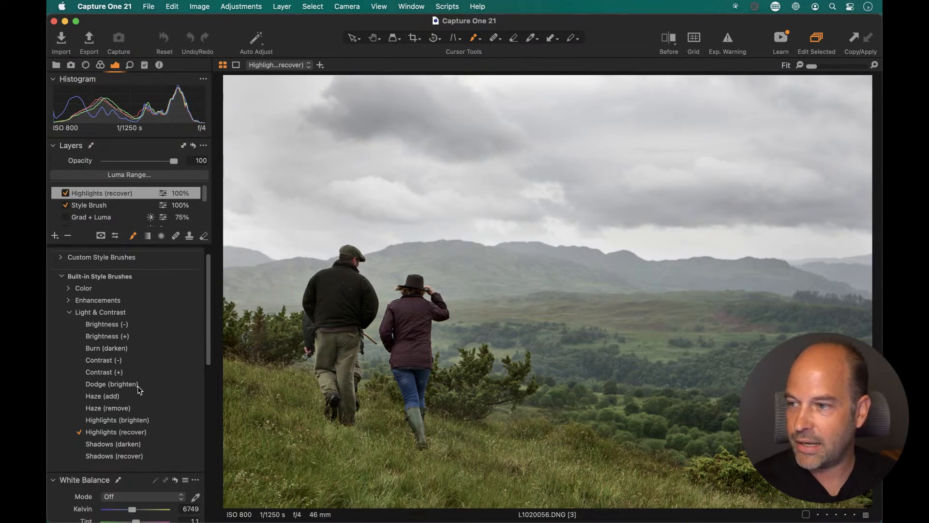
# Step: Paint the sky with the Contrast (+) style brush, and darken parts of it with Burn (darken) at size 544 and hardness 1
pyautogui.click(120, 372)
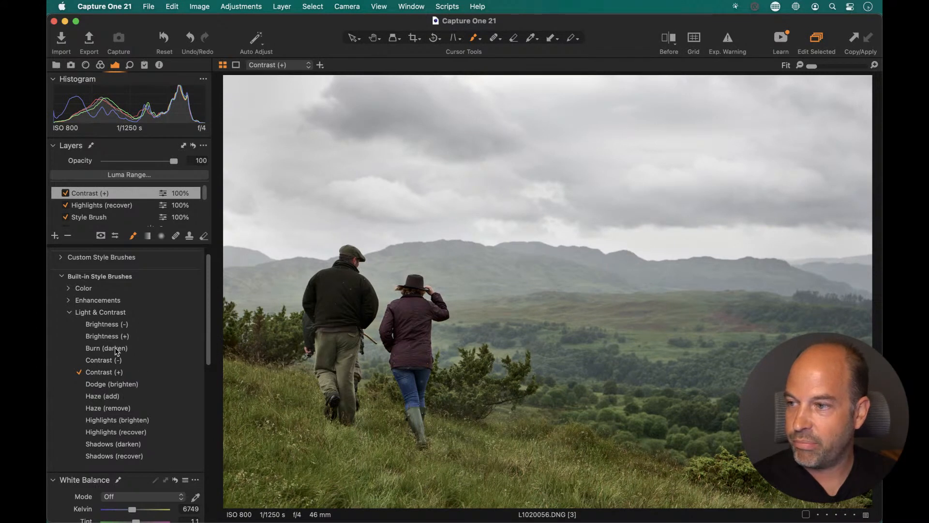
pyautogui.moveTo(423, 135)
pyautogui.mouseDown()
pyautogui.moveTo(408, 135)
pyautogui.moveTo(458, 141)
pyautogui.mouseUp()
pyautogui.rightClick(448, 141)
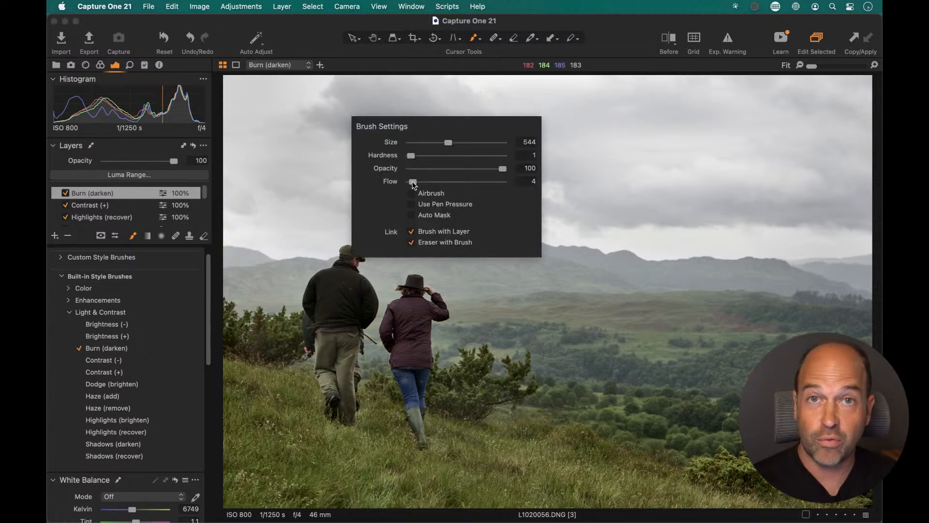
pyautogui.moveTo(402, 100)
pyautogui.mouseDown()
pyautogui.moveTo(334, 108)
pyautogui.moveTo(352, 103)
pyautogui.moveTo(479, 136)
pyautogui.moveTo(366, 105)
pyautogui.mouseUp()
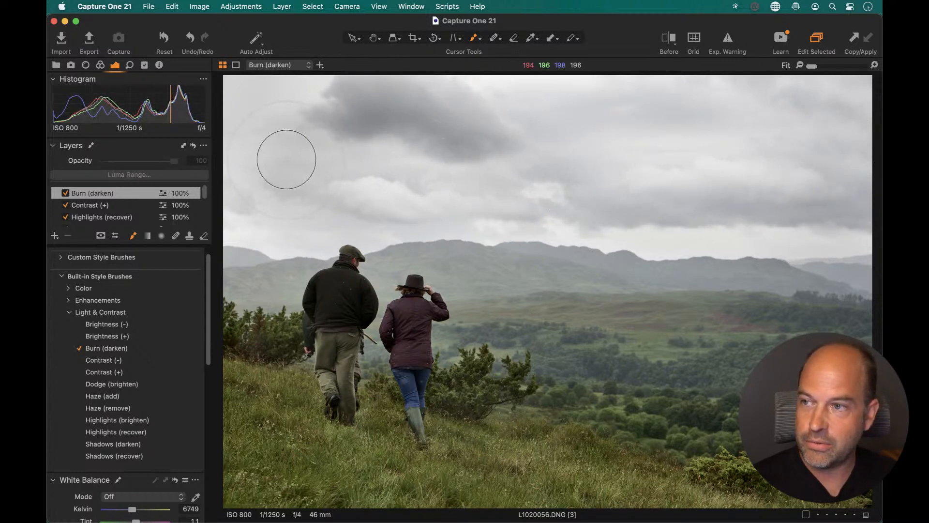
pyautogui.moveTo(262, 106)
pyautogui.mouseDown()
pyautogui.moveTo(203, 103)
pyautogui.moveTo(301, 89)
pyautogui.moveTo(308, 99)
pyautogui.moveTo(249, 95)
pyautogui.mouseUp()
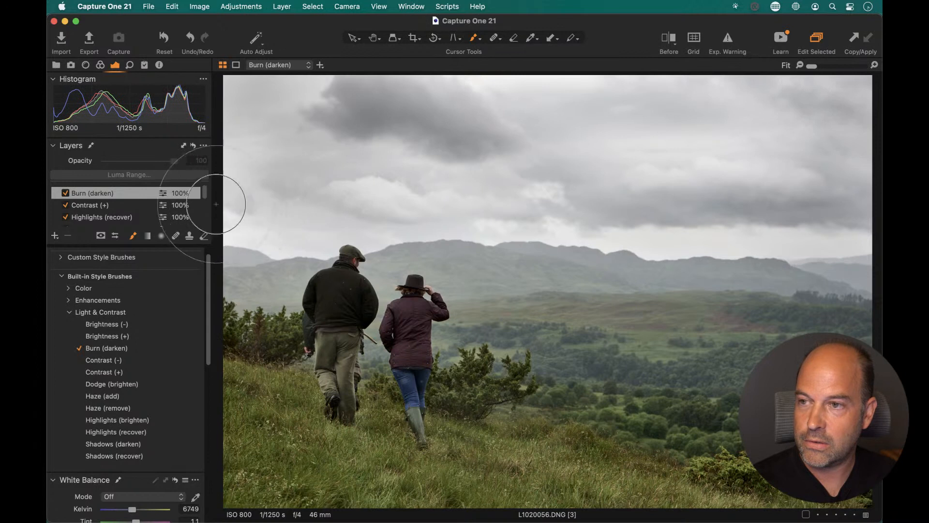
# Step: Set the layer opacities to 69 for Burn (darken), 64 for Contrast (+) and 88 for Highlights (recover), comparing the sky with and without Contrast (+)
pyautogui.moveTo(170, 161); pyautogui.dragTo(149, 164)
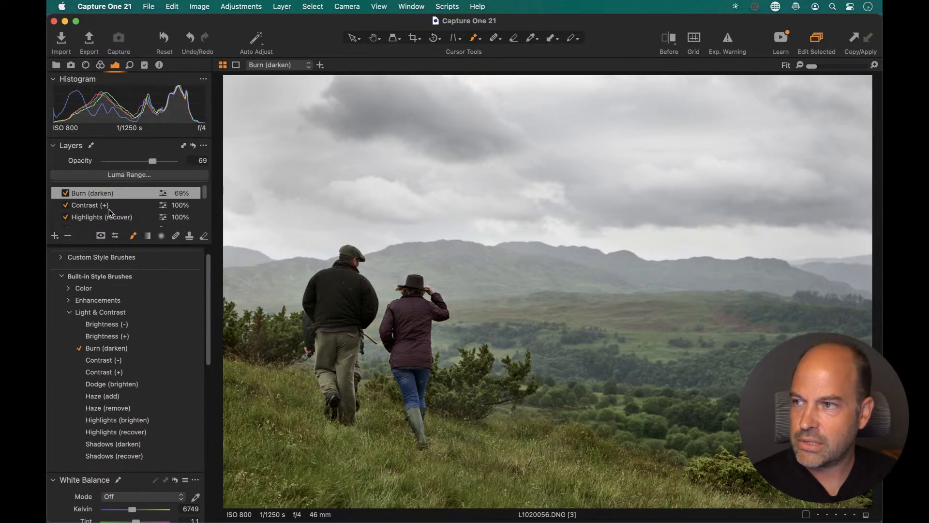
pyautogui.click(81, 207)
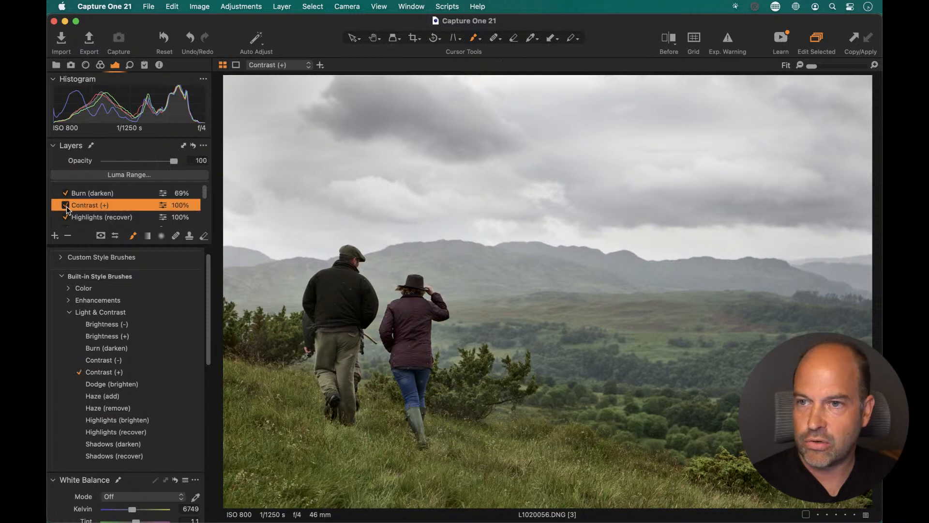
pyautogui.click(66, 205)
pyautogui.click(65, 205)
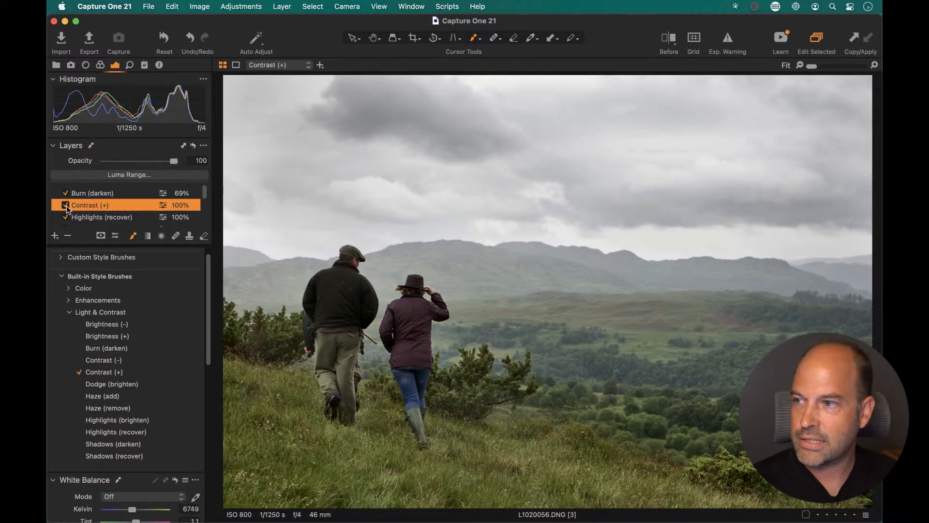
pyautogui.click(66, 205)
pyautogui.click(67, 205)
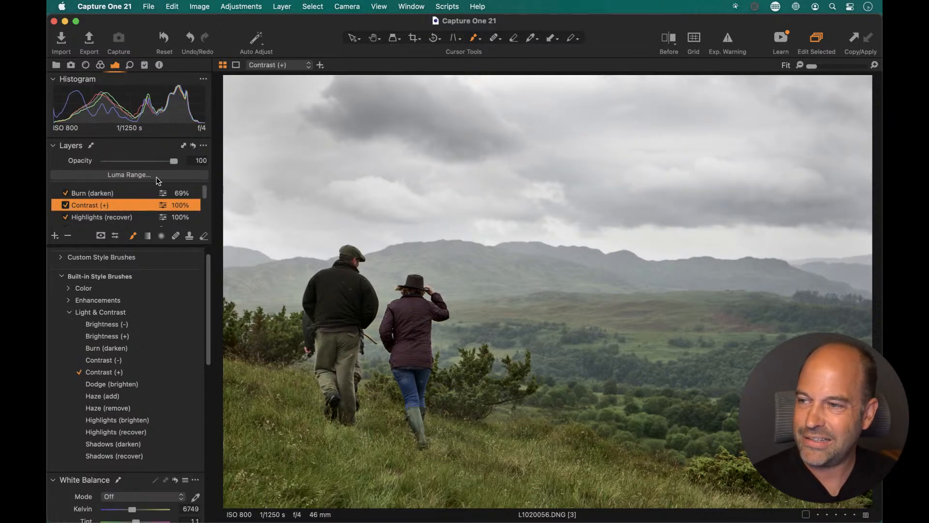
pyautogui.moveTo(172, 165)
pyautogui.mouseDown()
pyautogui.moveTo(151, 165)
pyautogui.moveTo(163, 173)
pyautogui.mouseUp()
pyautogui.click(106, 217)
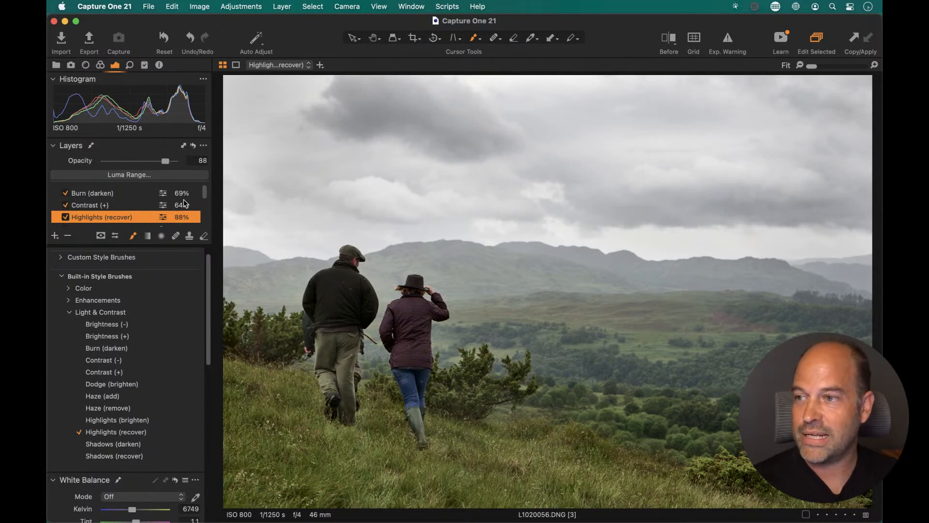
# Step: Delete the unused Style Brush layer
pyautogui.moveTo(206, 193); pyautogui.dragTo(204, 201)
pyautogui.click(100, 206)
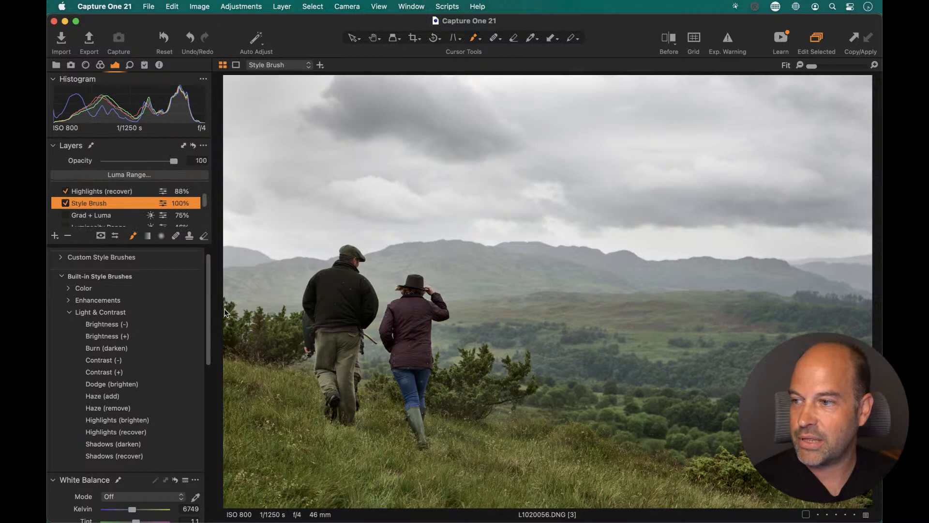
pyautogui.moveTo(207, 307)
pyautogui.mouseDown()
pyautogui.moveTo(205, 332)
pyautogui.moveTo(205, 289)
pyautogui.mouseUp()
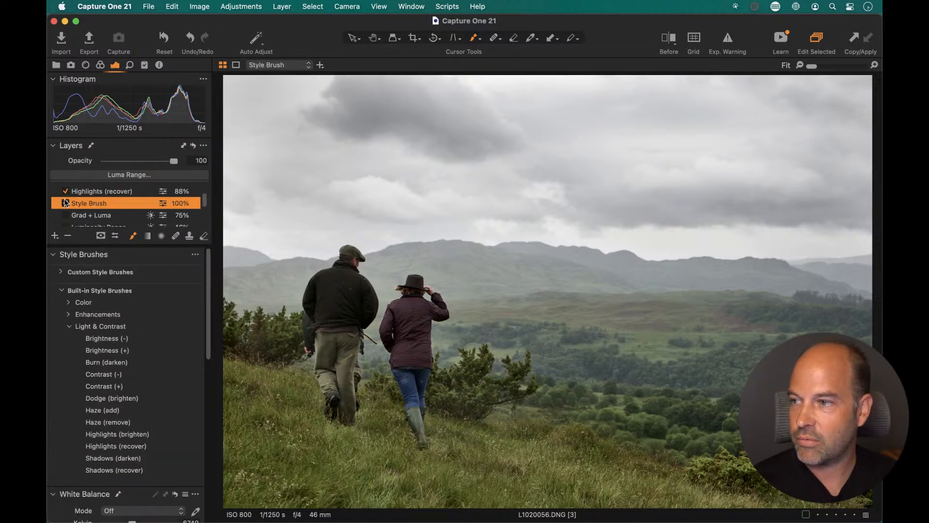
pyautogui.click(73, 236)
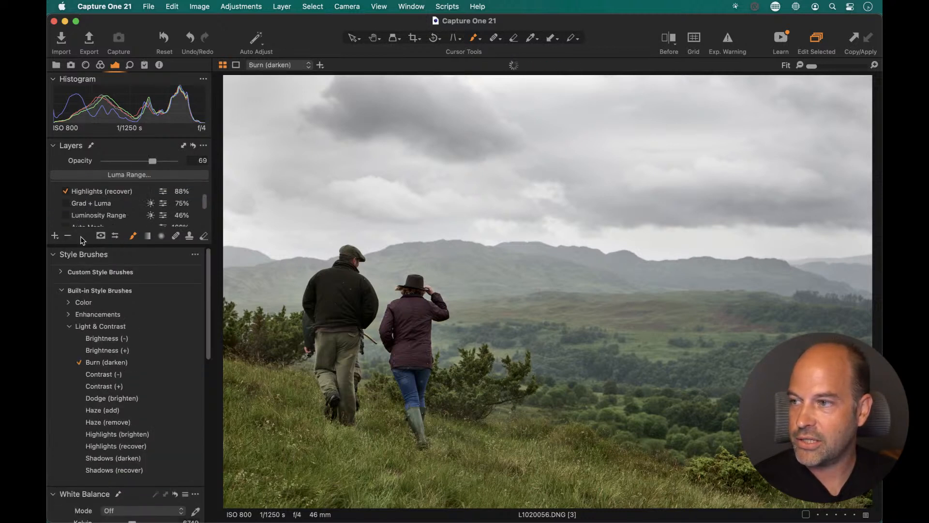
pyautogui.scroll(1, 119, 203)
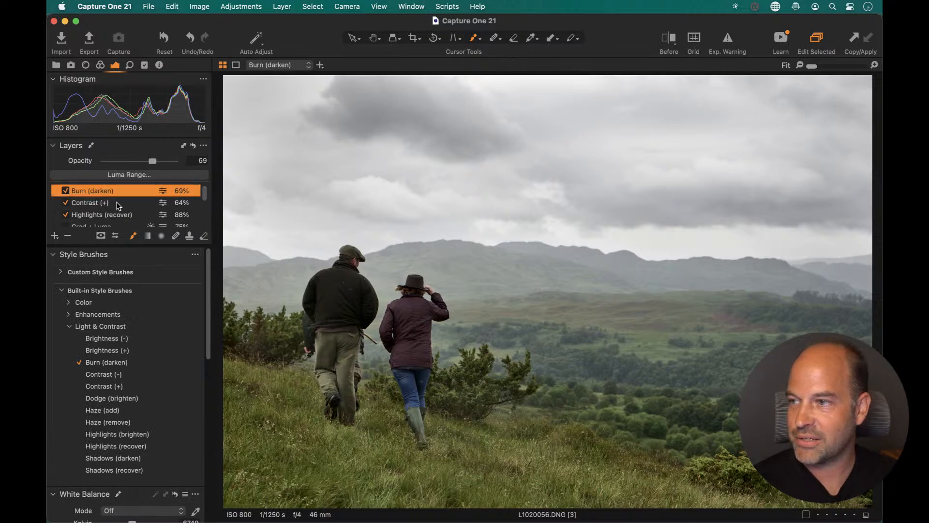
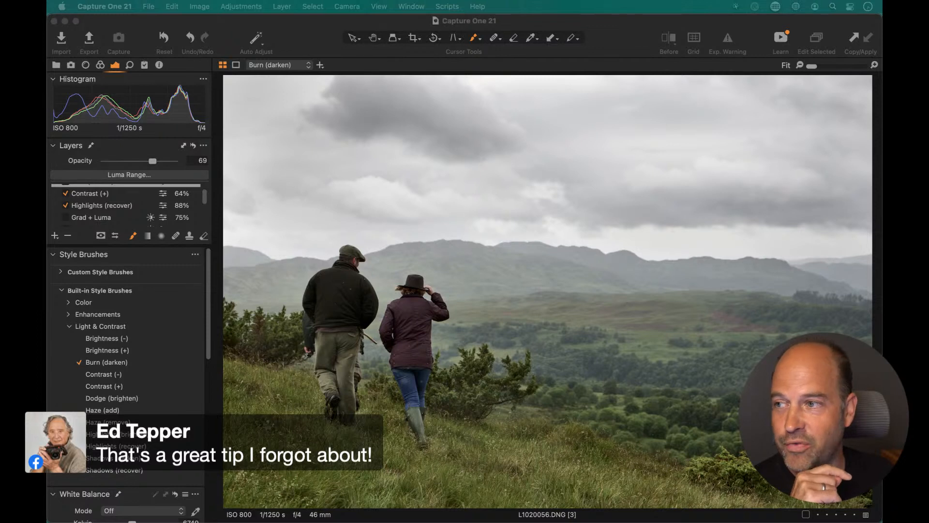
# Step: Add a new adjustment layer, draw a large radial gradient centred on the valley below the hills, and check its mask
pyautogui.moveTo(205, 194); pyautogui.dragTo(204, 186)
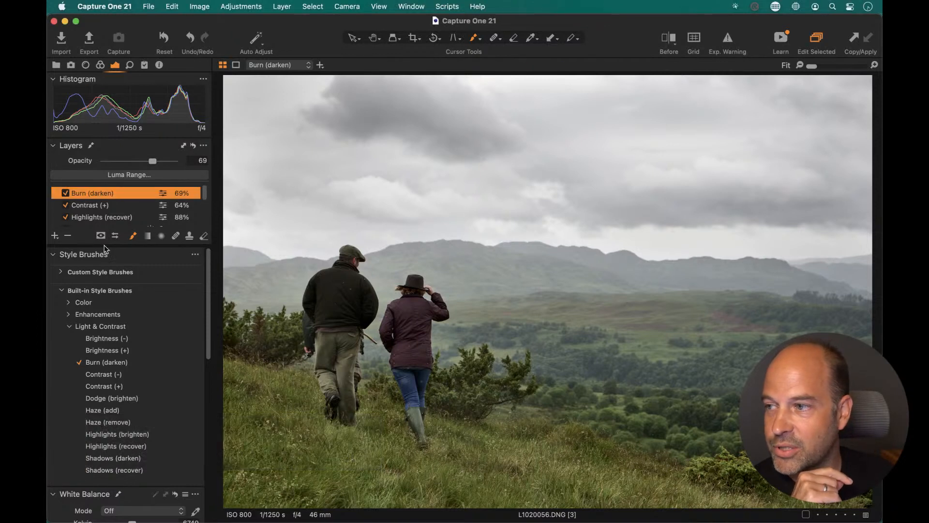
pyautogui.click(55, 235)
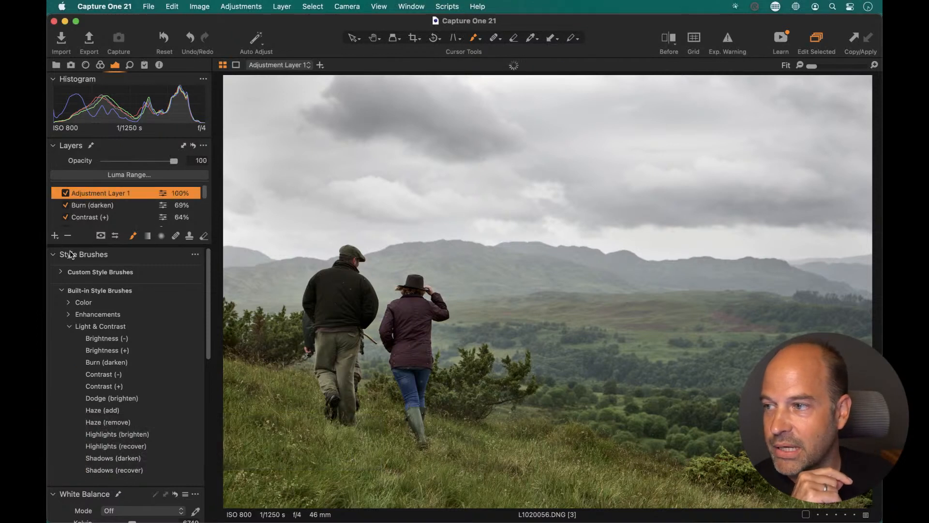
pyautogui.click(161, 236)
pyautogui.moveTo(454, 217); pyautogui.dragTo(667, 217)
pyautogui.moveTo(611, 339); pyautogui.dragTo(632, 413)
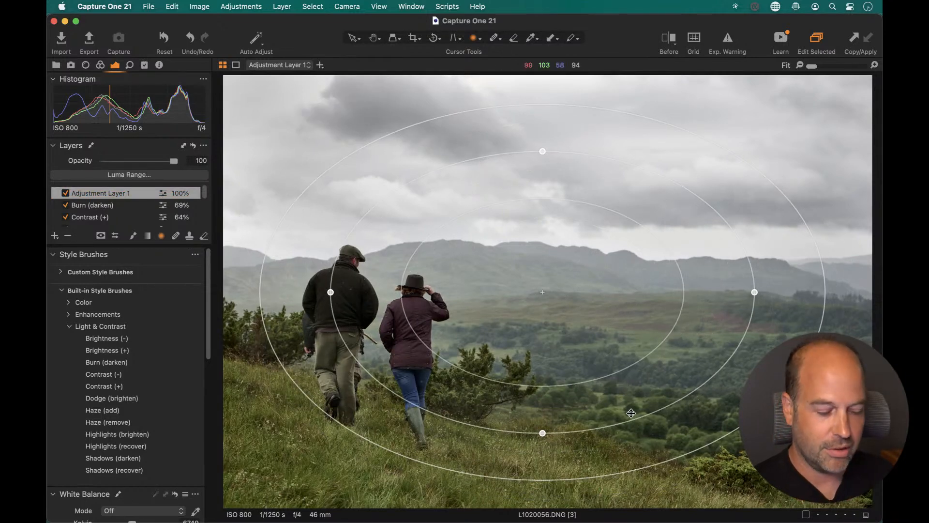
pyautogui.press('m')
pyautogui.press('m')
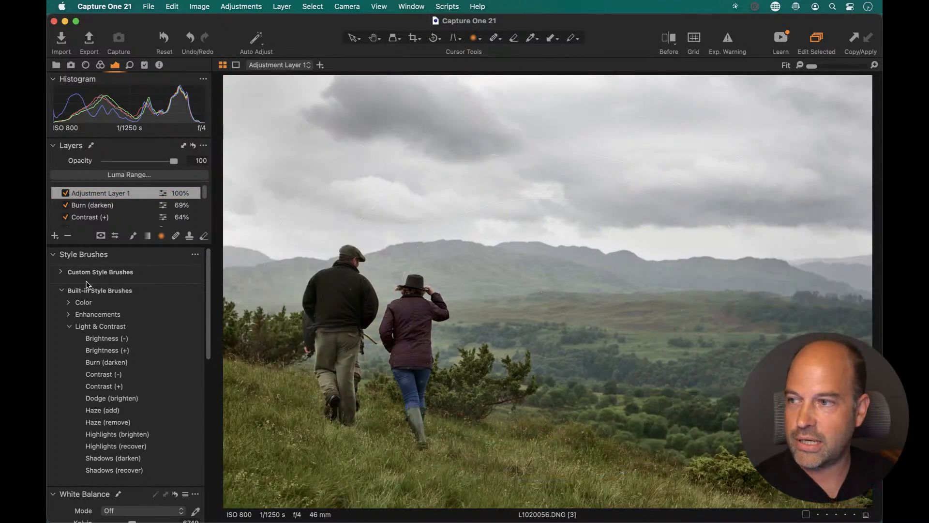
# Step: Show the radial gradient's mask in grayscale and try a luma range of 126 to 235 on it, then cancel the range
pyautogui.click(102, 236)
pyautogui.click(106, 265)
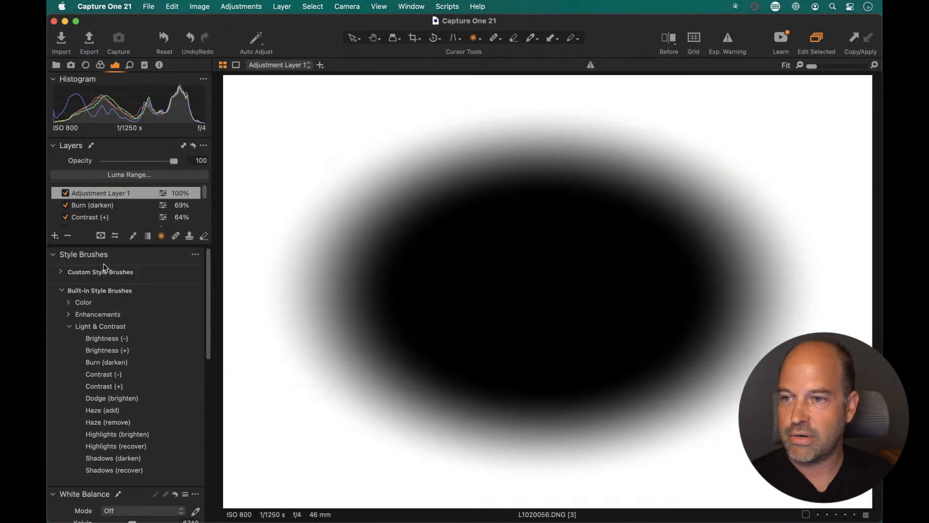
pyautogui.click(127, 175)
pyautogui.moveTo(632, 145); pyautogui.dragTo(695, 148)
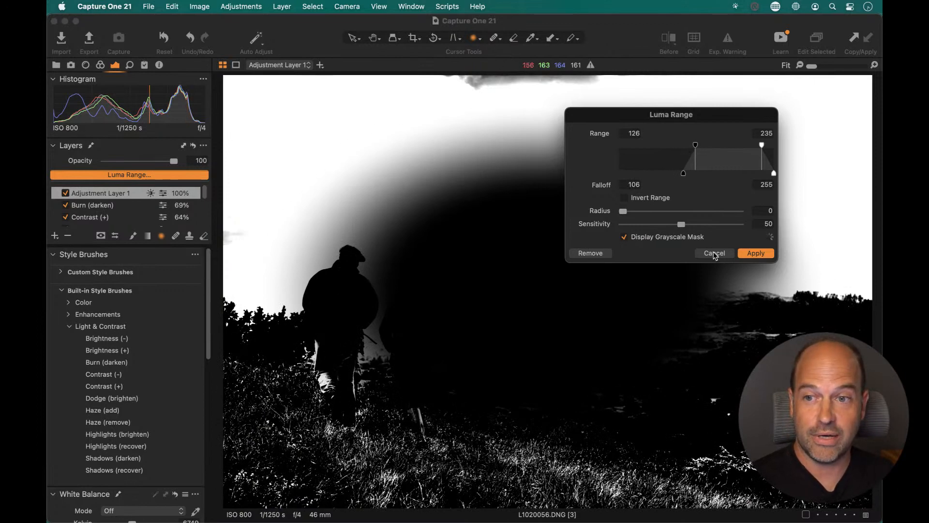
pyautogui.click(715, 255)
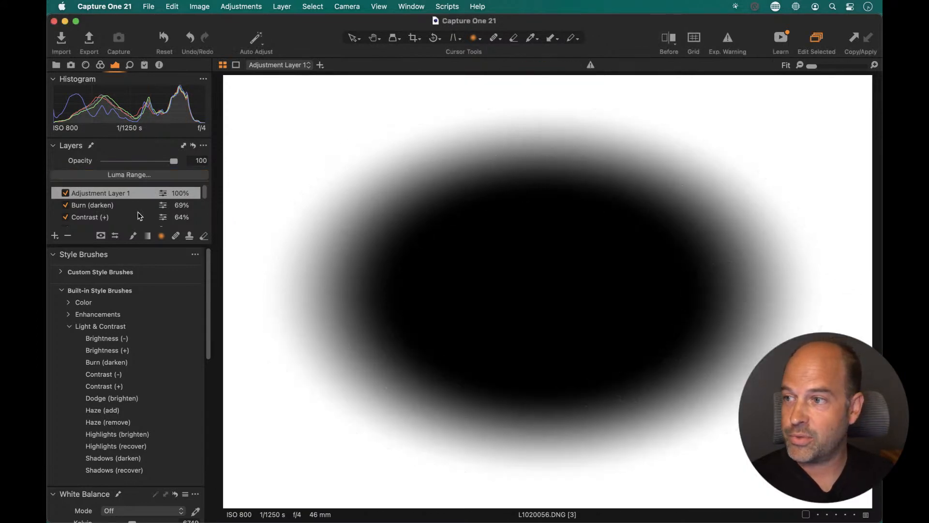
# Step: Clear the radial mask from Adjustment Layer 1 and brush a new mask over the whole sky at size 544
pyautogui.rightClick(119, 194)
pyautogui.click(133, 198)
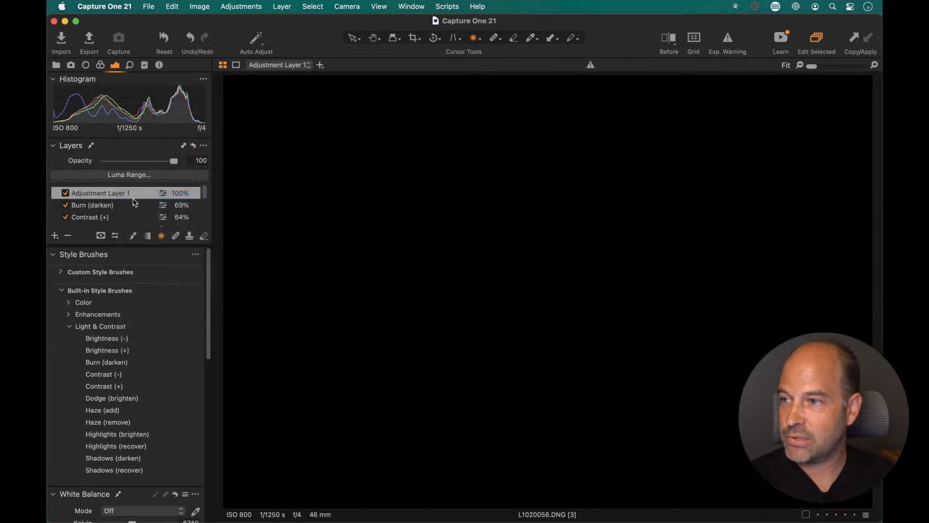
pyautogui.click(134, 236)
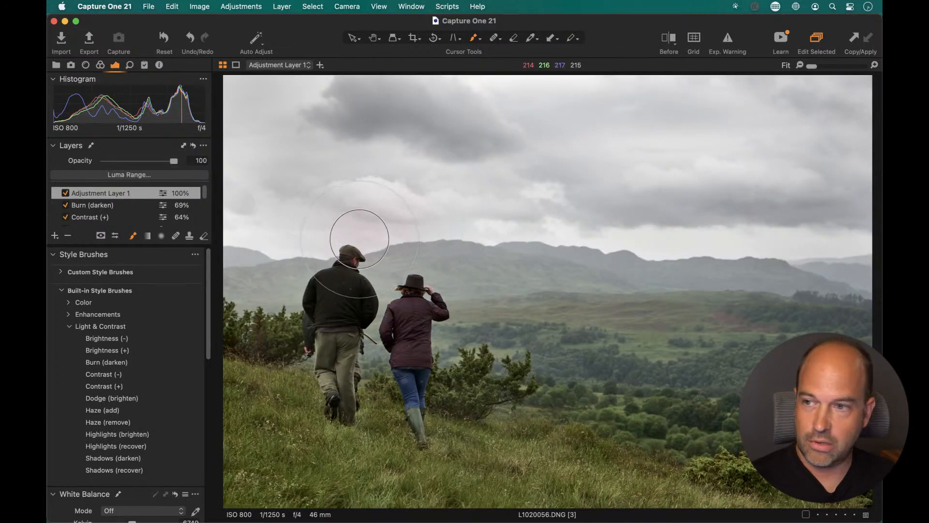
pyautogui.rightClick(359, 233)
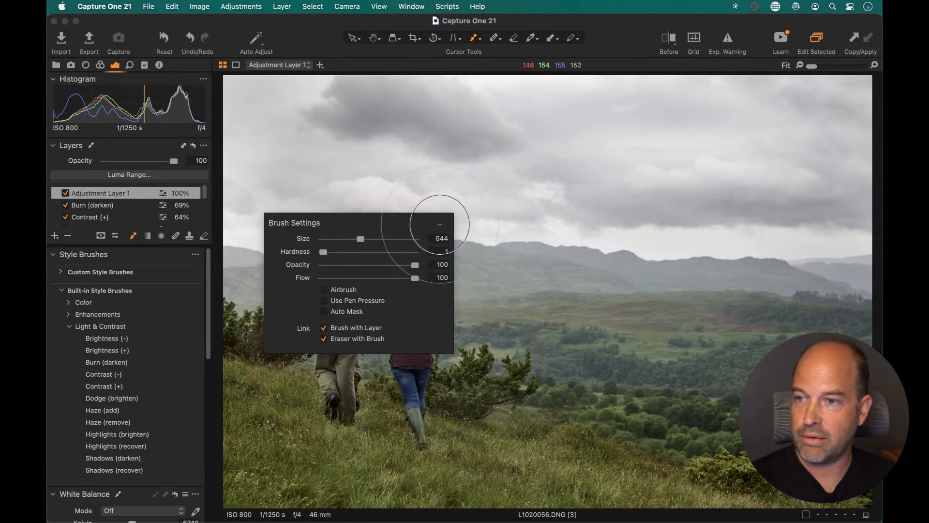
pyautogui.moveTo(382, 220)
pyautogui.mouseDown()
pyautogui.moveTo(217, 225)
pyautogui.moveTo(570, 227)
pyautogui.moveTo(867, 254)
pyautogui.moveTo(882, 215)
pyautogui.moveTo(872, 98)
pyautogui.moveTo(841, 81)
pyautogui.moveTo(202, 95)
pyautogui.moveTo(238, 93)
pyautogui.moveTo(244, 199)
pyautogui.moveTo(522, 168)
pyautogui.moveTo(290, 158)
pyautogui.moveTo(504, 123)
pyautogui.moveTo(425, 199)
pyautogui.moveTo(809, 201)
pyautogui.moveTo(851, 164)
pyautogui.moveTo(780, 121)
pyautogui.moveTo(867, 230)
pyautogui.moveTo(462, 181)
pyautogui.mouseUp()
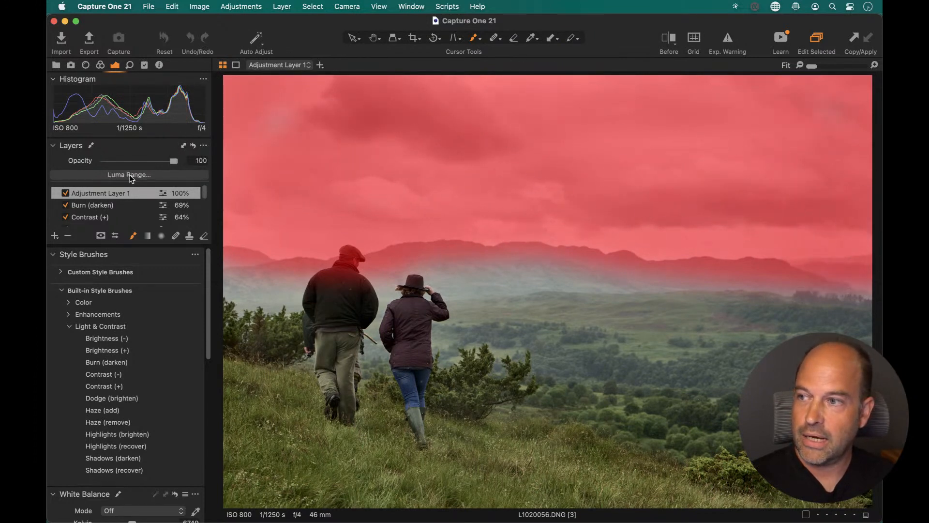
# Step: Try a luma range of 163 to 255 on the brushed sky mask, cancel it, and delete Adjustment Layer 1
pyautogui.click(128, 174)
pyautogui.moveTo(631, 144); pyautogui.dragTo(718, 160)
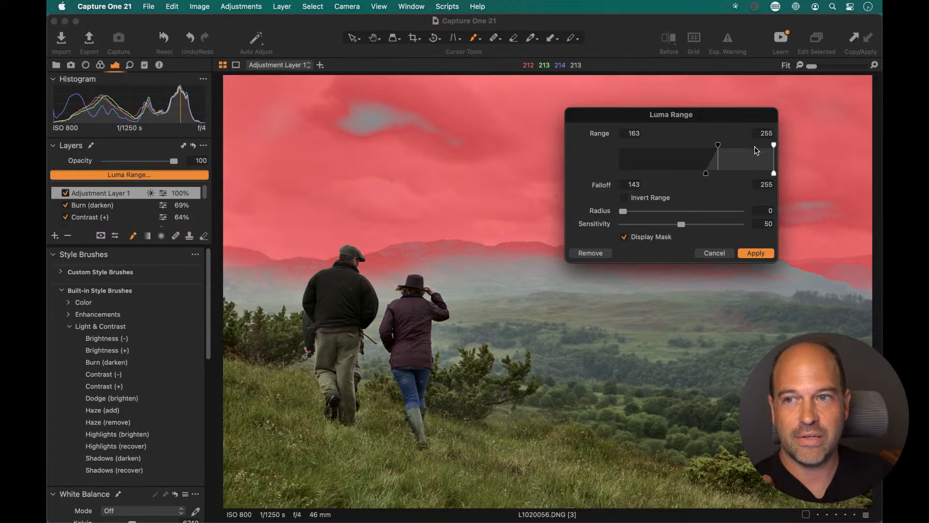
pyautogui.click(708, 253)
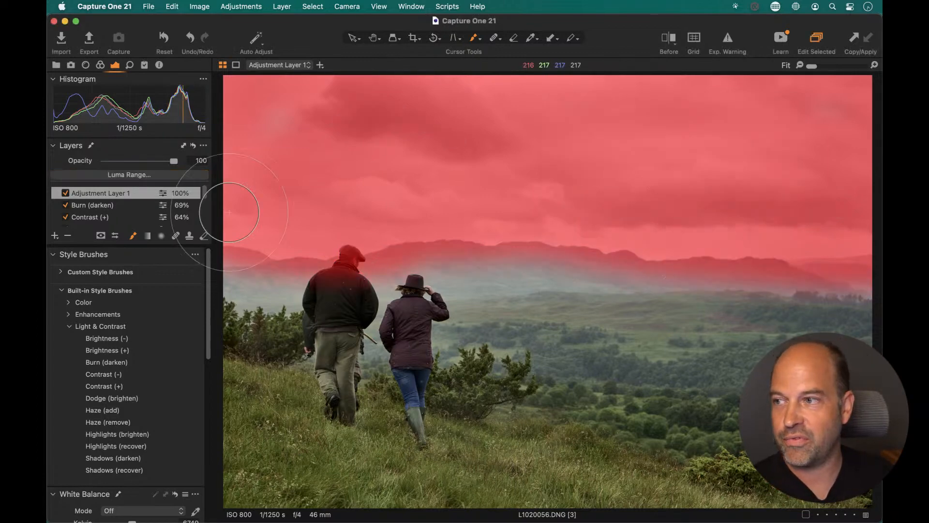
pyautogui.click(68, 236)
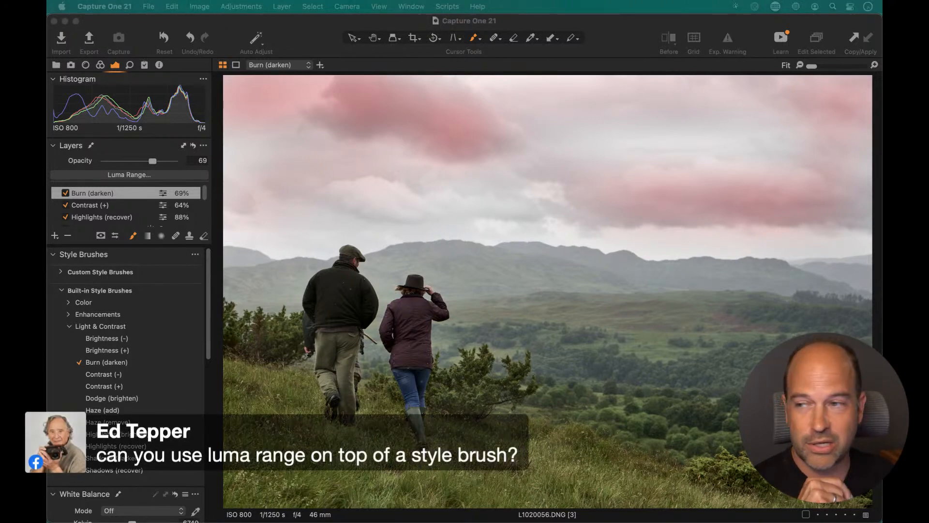
# Step: Show the Burn (darken) layer's mask in grayscale and try a luma range of 180 to 235 on it, cancelling the range
pyautogui.click(107, 237)
pyautogui.click(116, 266)
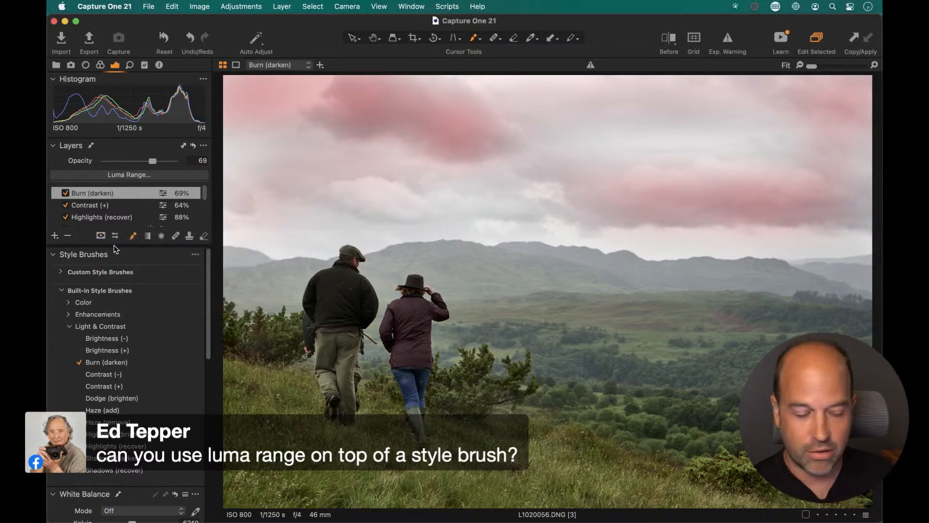
pyautogui.click(97, 238)
pyautogui.click(101, 236)
pyautogui.click(111, 266)
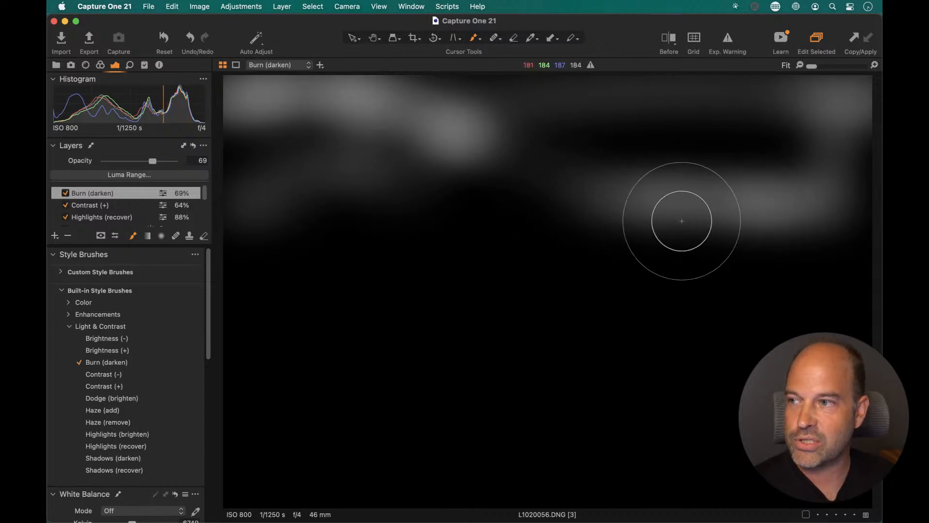
pyautogui.click(115, 175)
pyautogui.moveTo(656, 119); pyautogui.dragTo(507, 312)
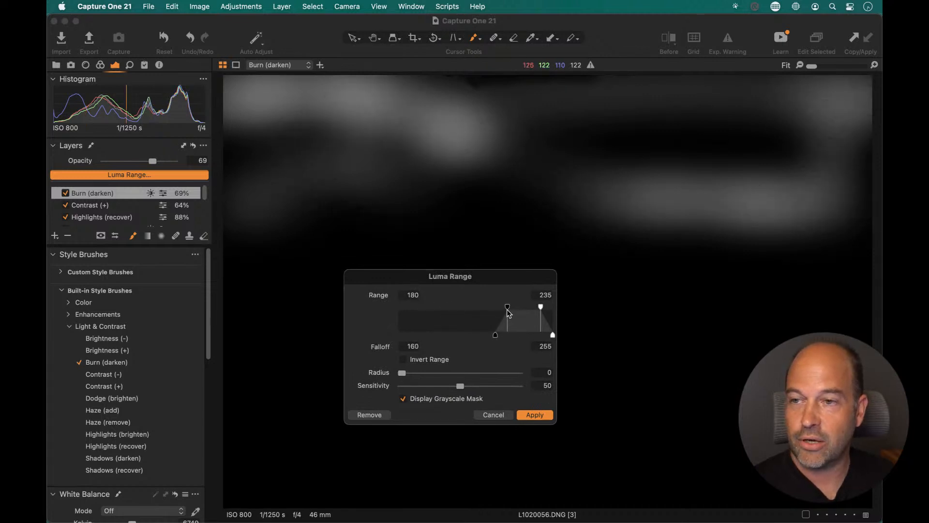
pyautogui.click(493, 414)
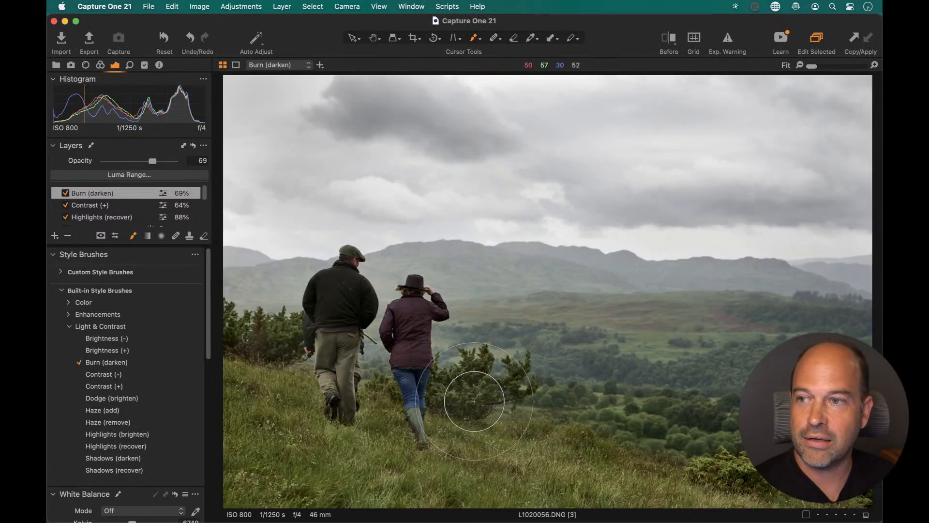
# Step: Switch to the Pan tool and collapse the Style Brushes section
pyautogui.press('h')
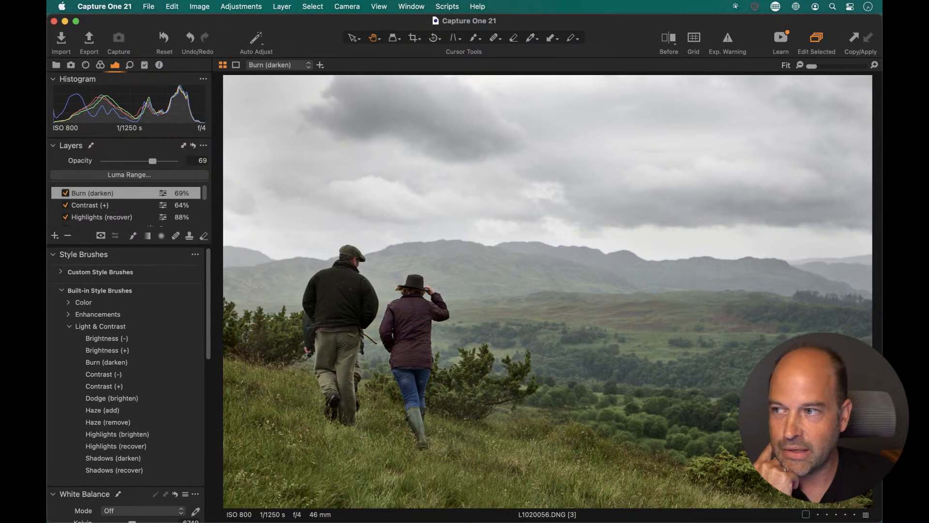
pyautogui.click(51, 254)
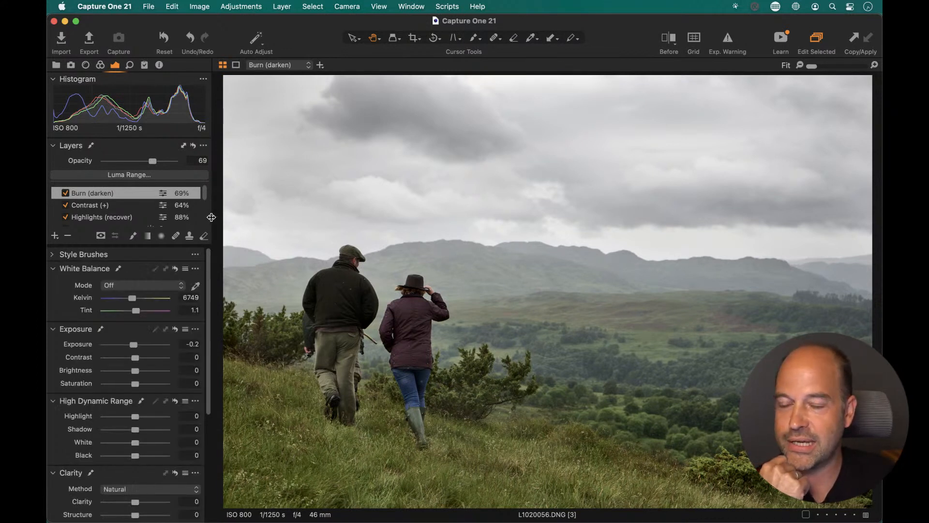